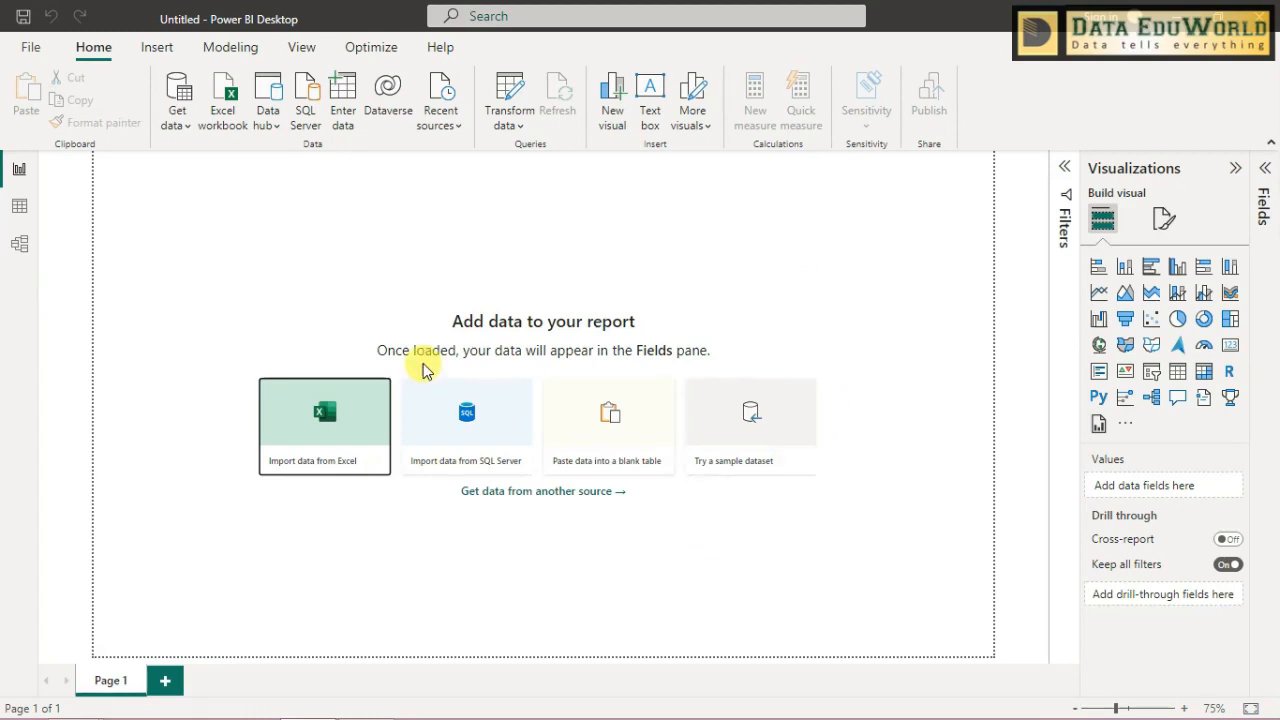
# - Start importing Excel data and open the Customer_Details workbook from the MyData folder in Excel for a check
pyautogui.click(329, 440)
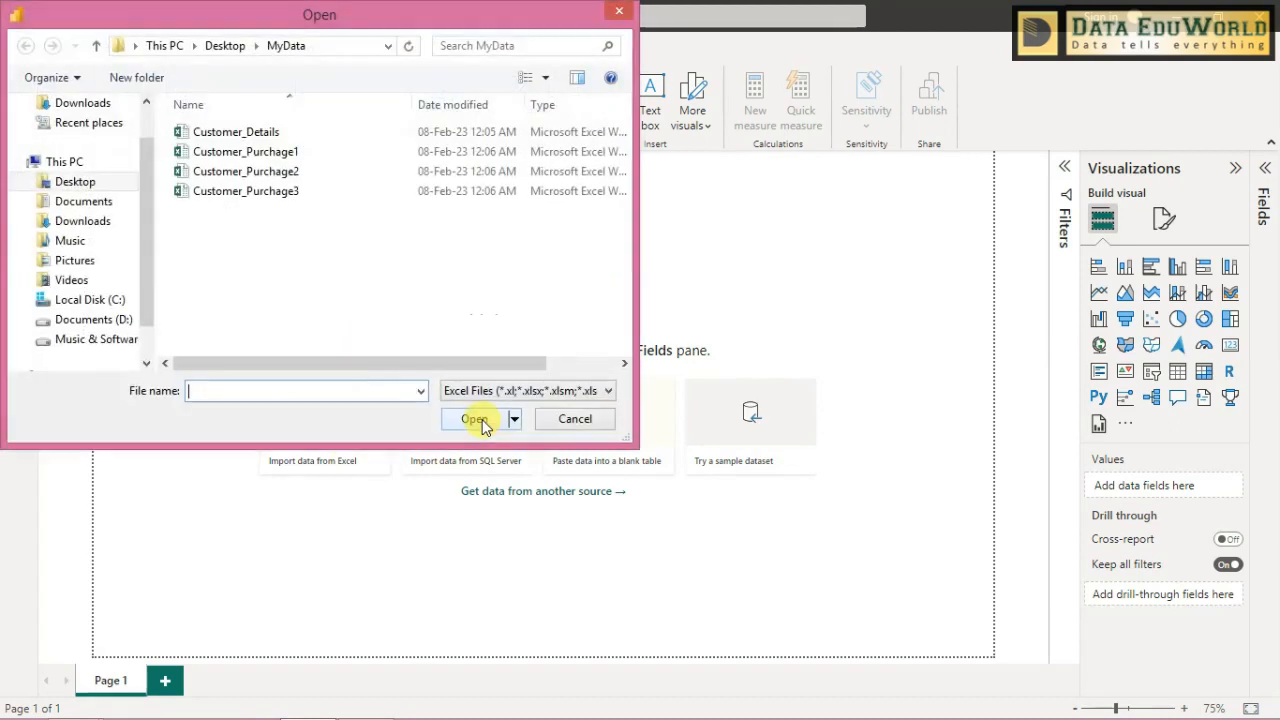
pyautogui.click(306, 132)
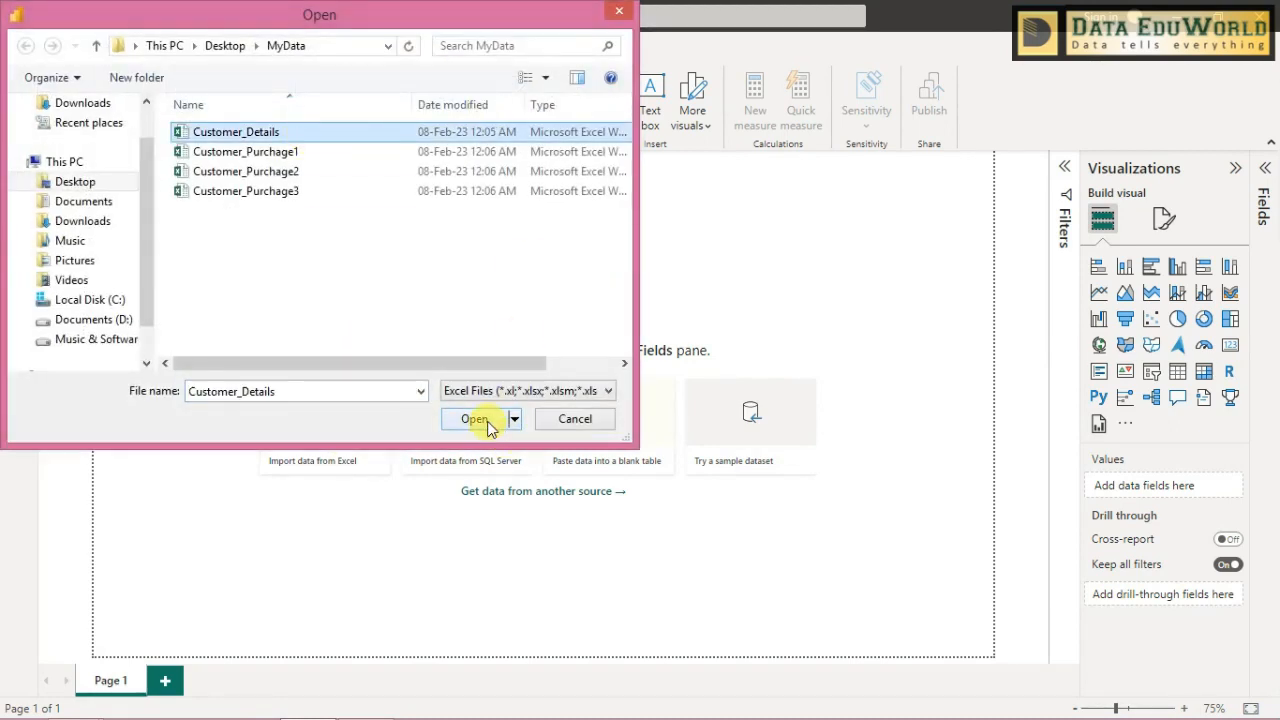
pyautogui.moveTo(621, 440); pyautogui.dragTo(930, 598)
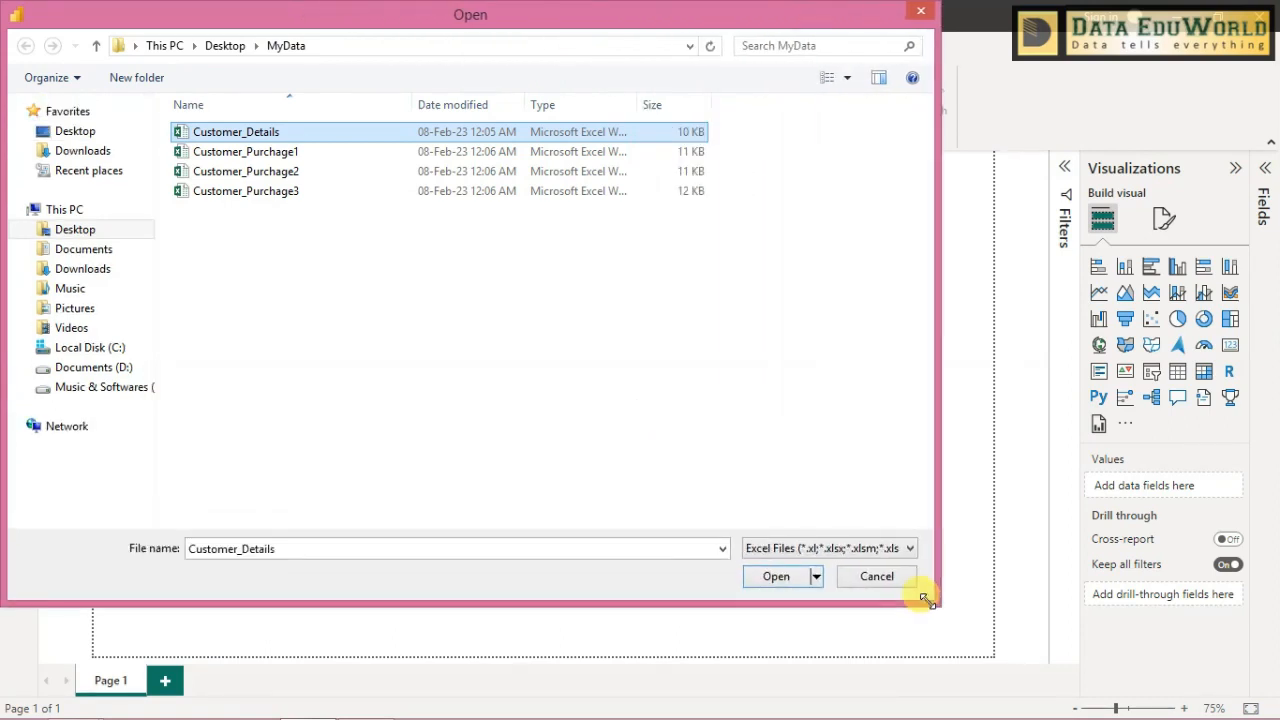
pyautogui.rightClick(258, 138)
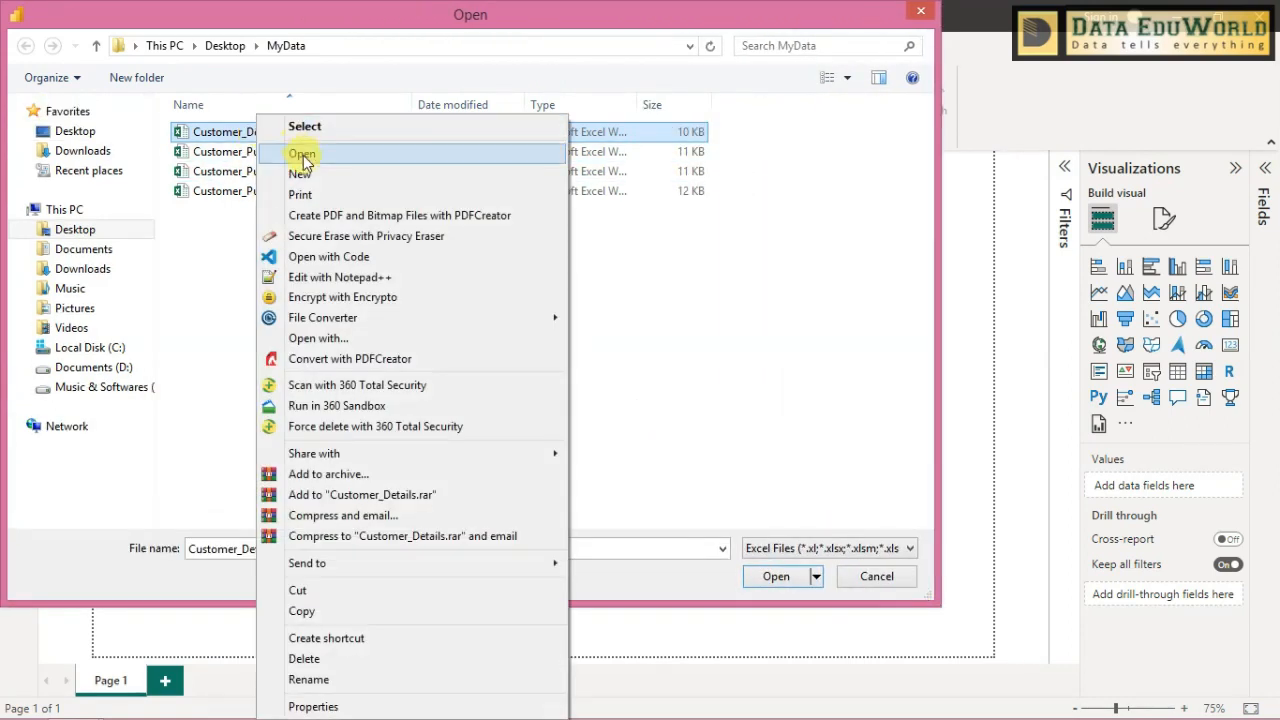
pyautogui.click(302, 154)
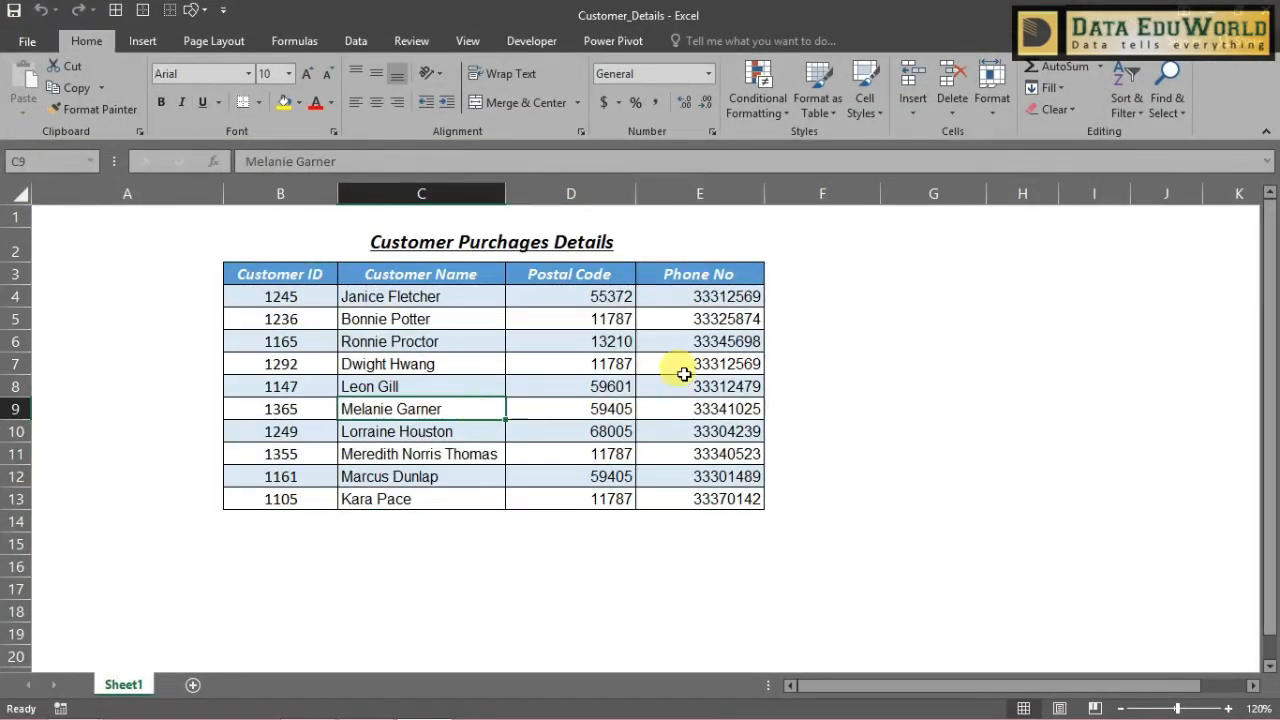
# - Examine the customer table's columns and records, and select the whole table from the Customer ID header to the last row
pyautogui.click(684, 378)
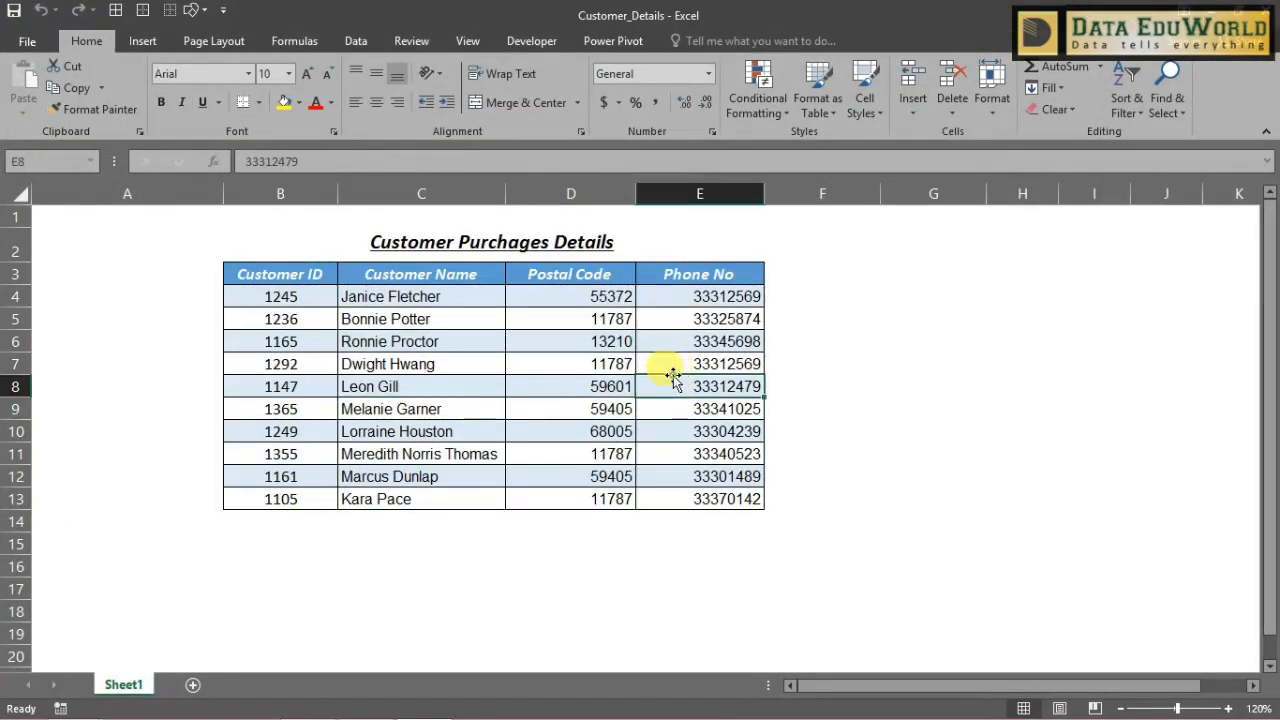
pyautogui.click(596, 390)
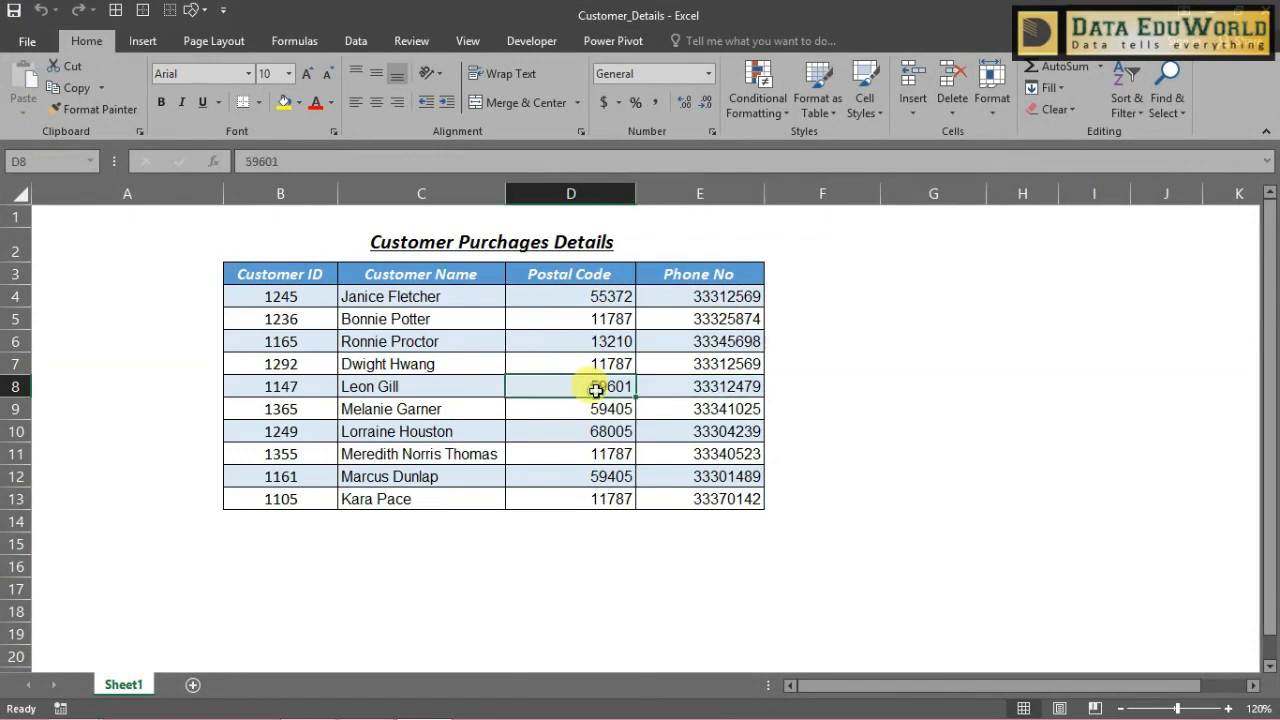
pyautogui.click(310, 278)
pyautogui.click(374, 341)
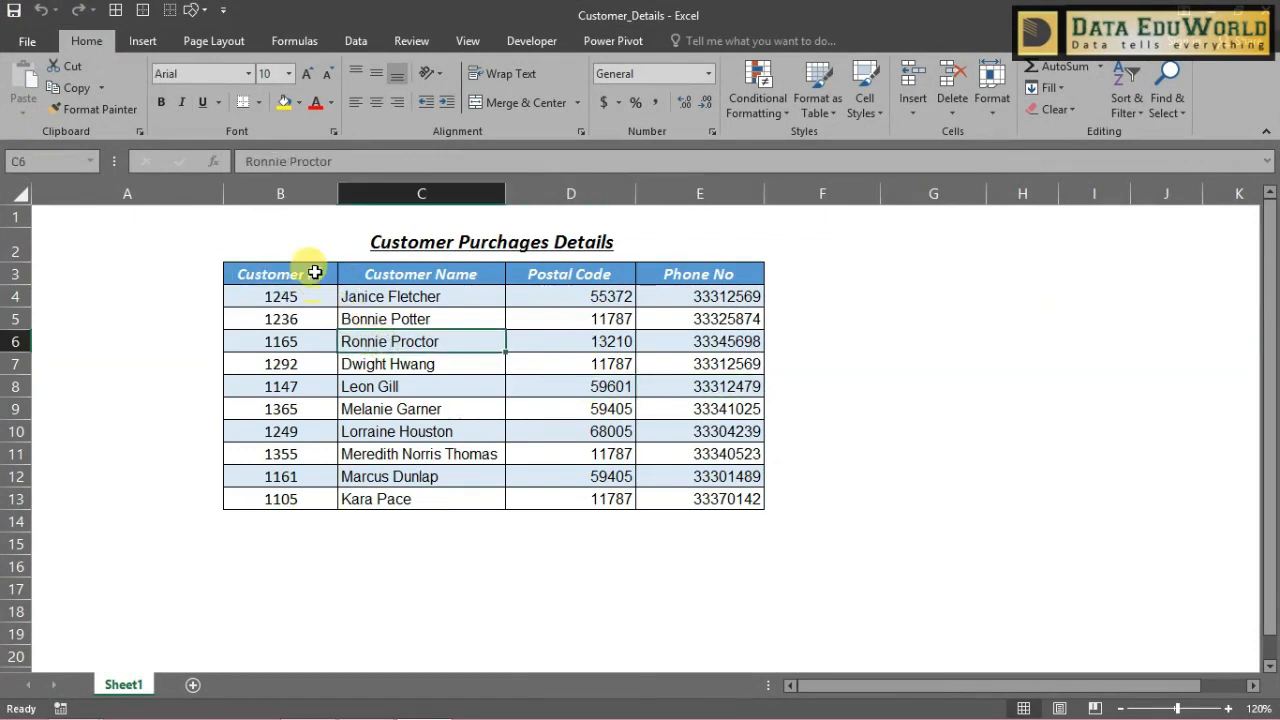
pyautogui.moveTo(315, 272); pyautogui.dragTo(670, 500)
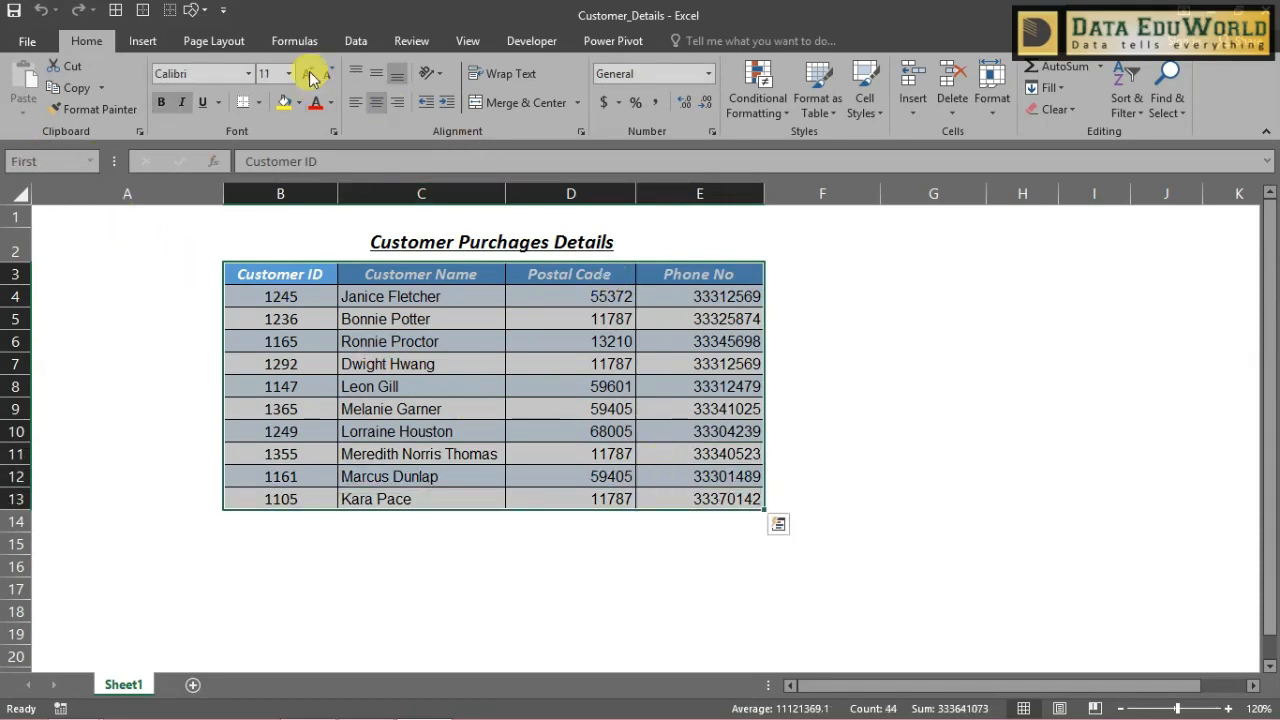
# - Check in the Name Manager which cell range the defined name First refers to
pyautogui.click(294, 41)
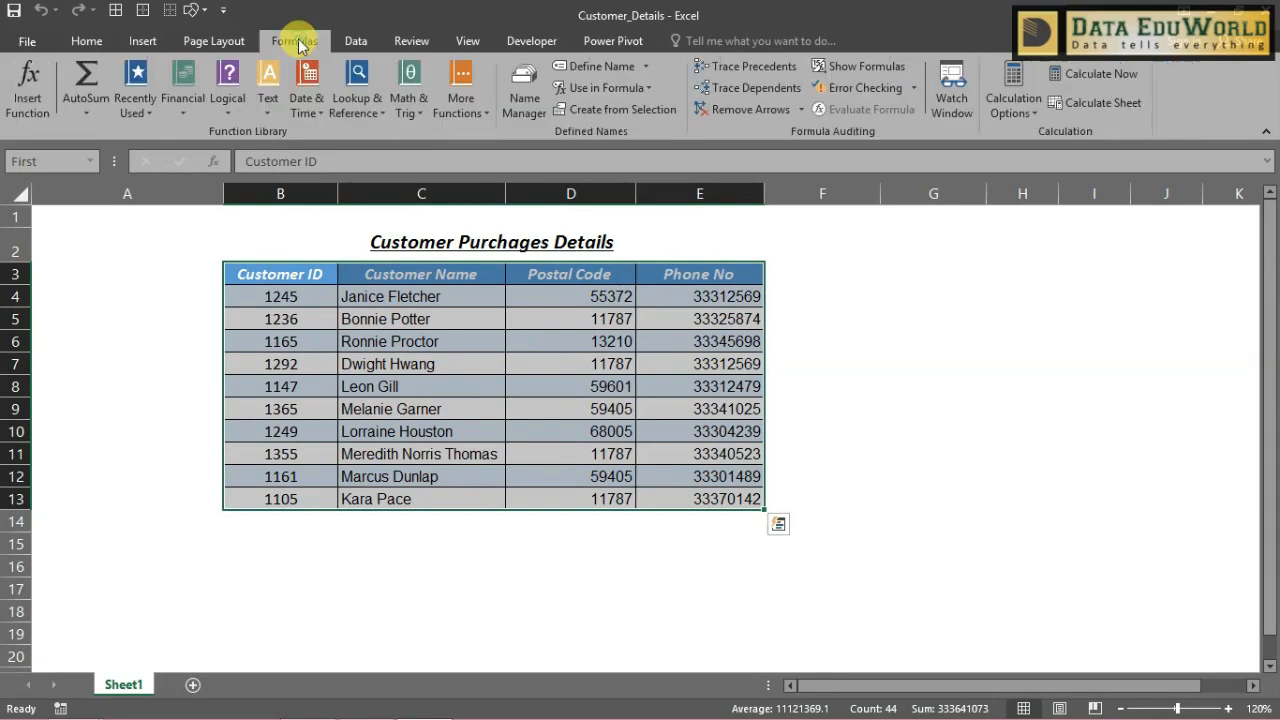
pyautogui.click(526, 96)
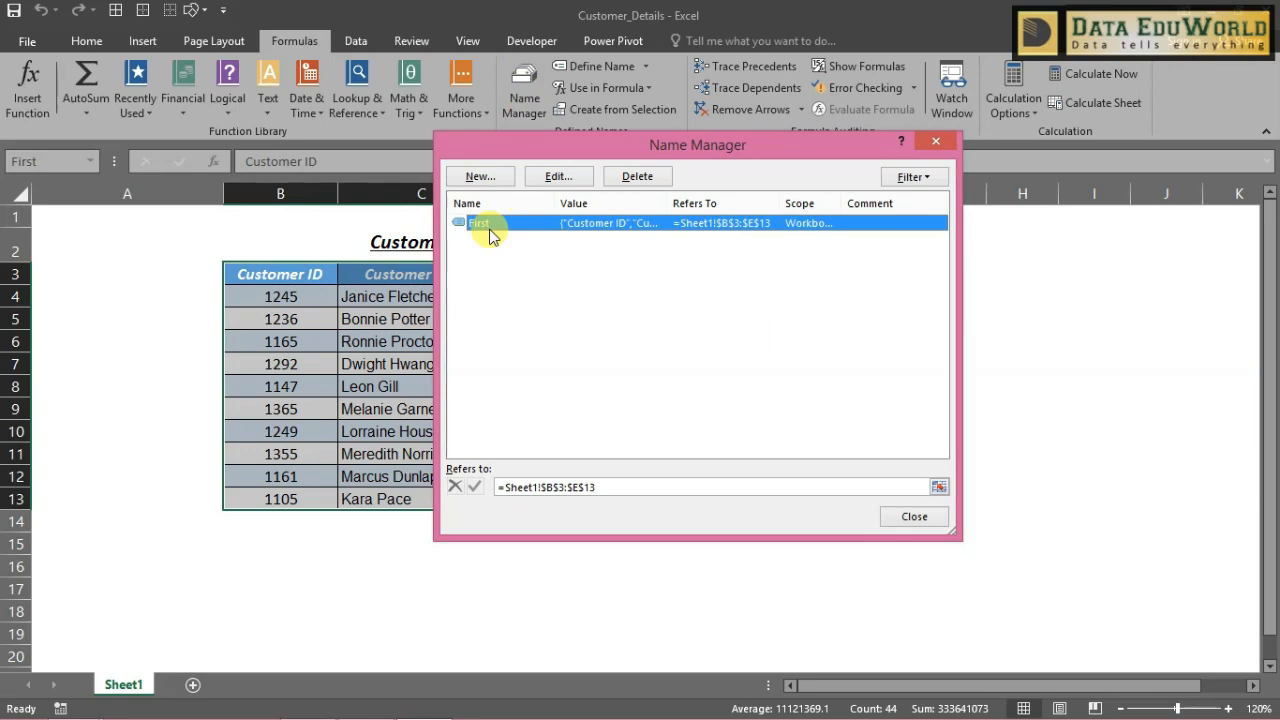
pyautogui.click(935, 520)
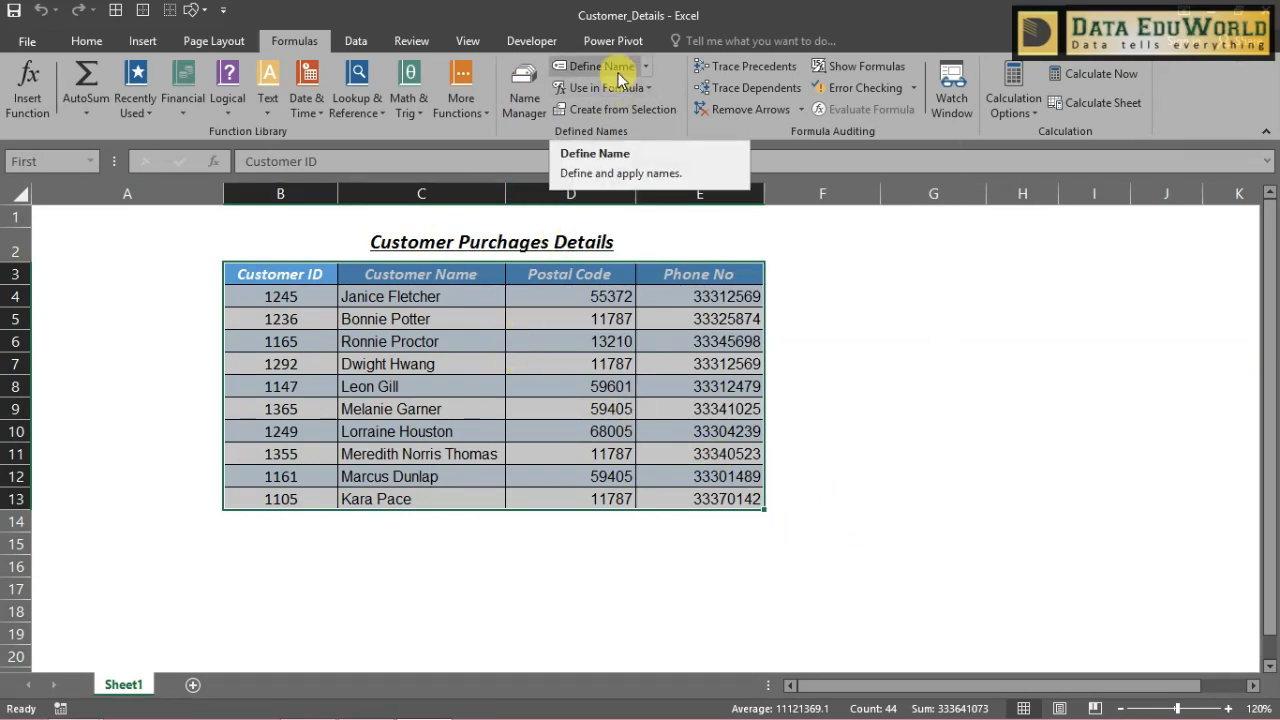
# - Reselect the customer table range B3:E13 and check its defined name in the Name Box
pyautogui.click(797, 371)
pyautogui.moveTo(320, 274); pyautogui.dragTo(663, 506)
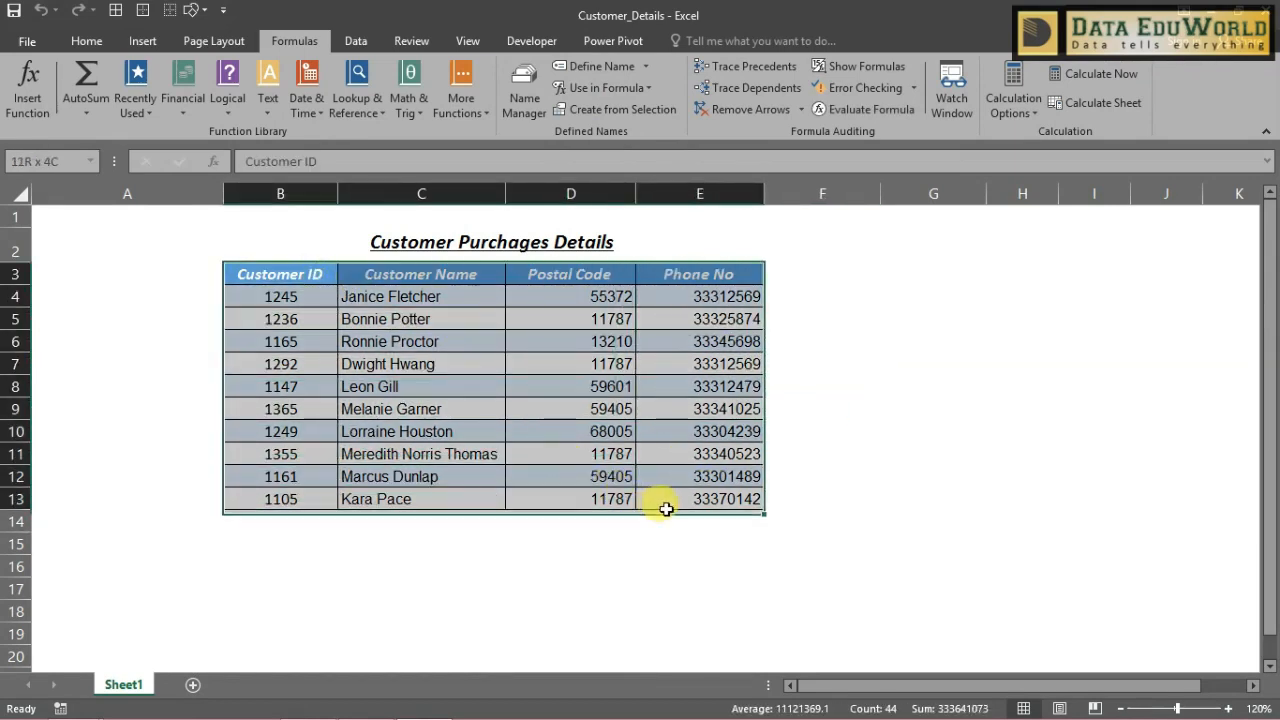
pyautogui.click(69, 162)
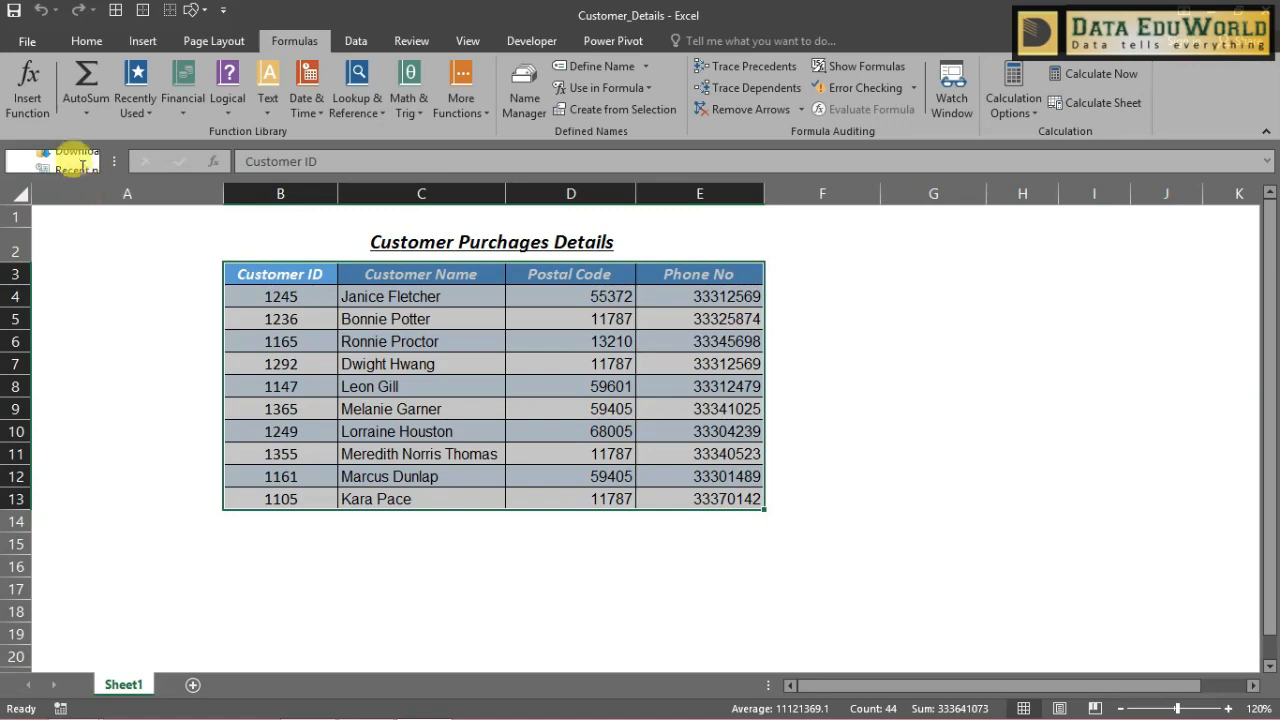
pyautogui.click(398, 284)
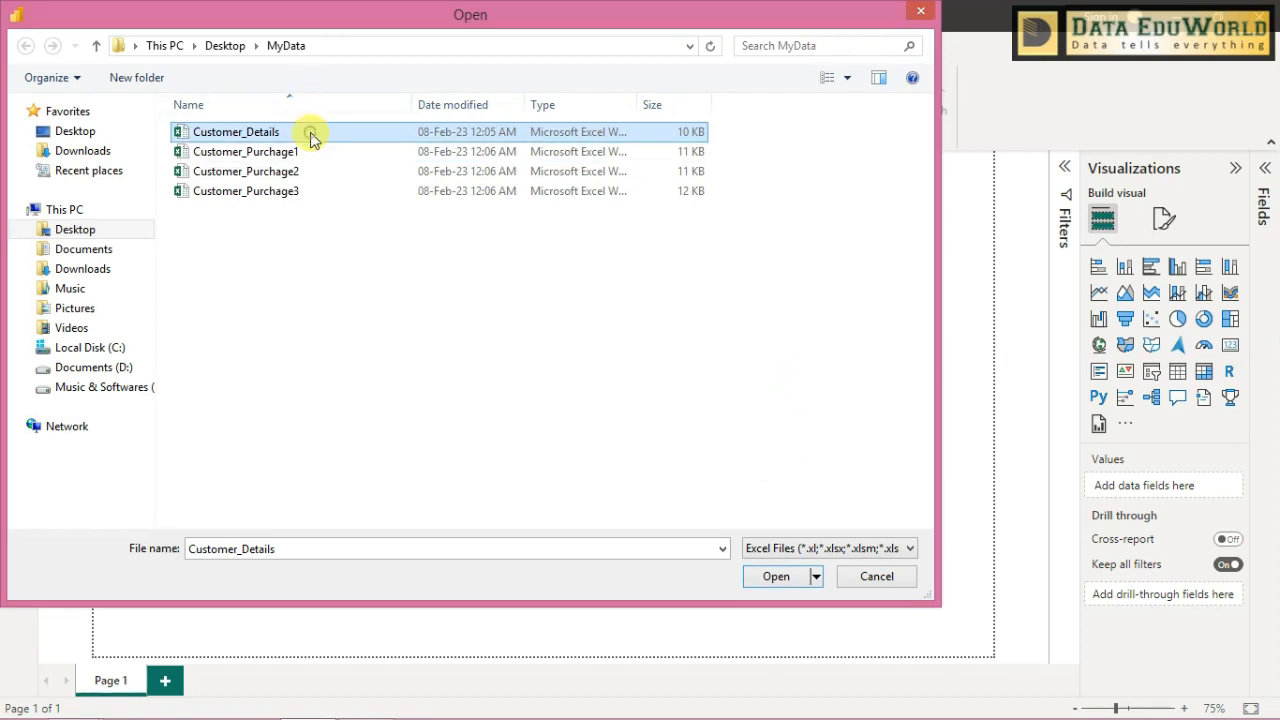
# - Switch back to Power BI Desktop and load the named range First from the Customer_Details workbook
pyautogui.click(310, 132)
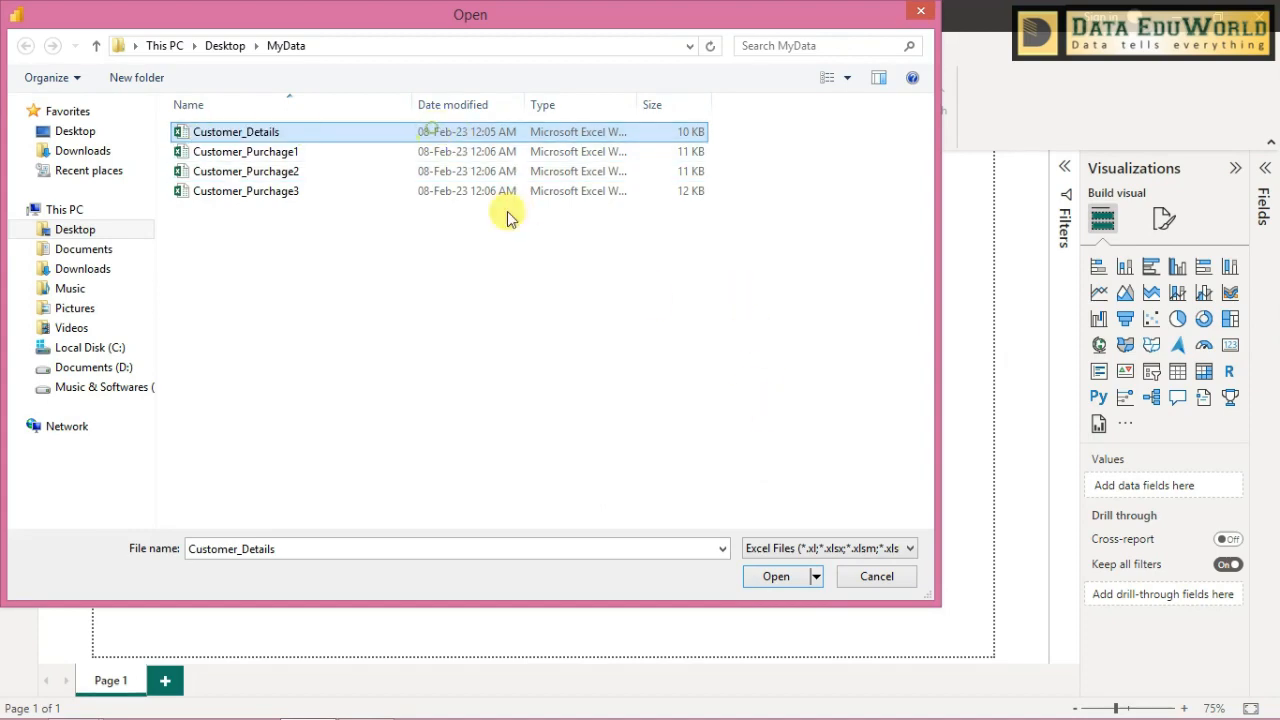
pyautogui.click(776, 576)
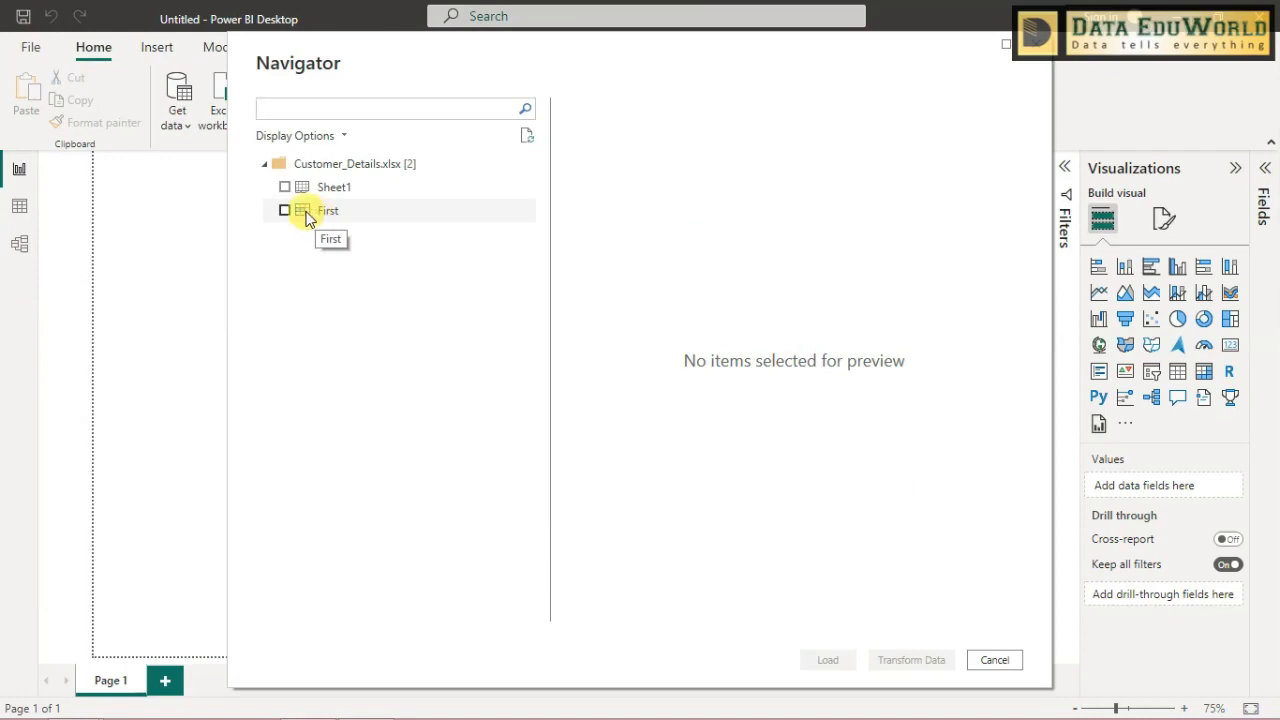
pyautogui.click(285, 211)
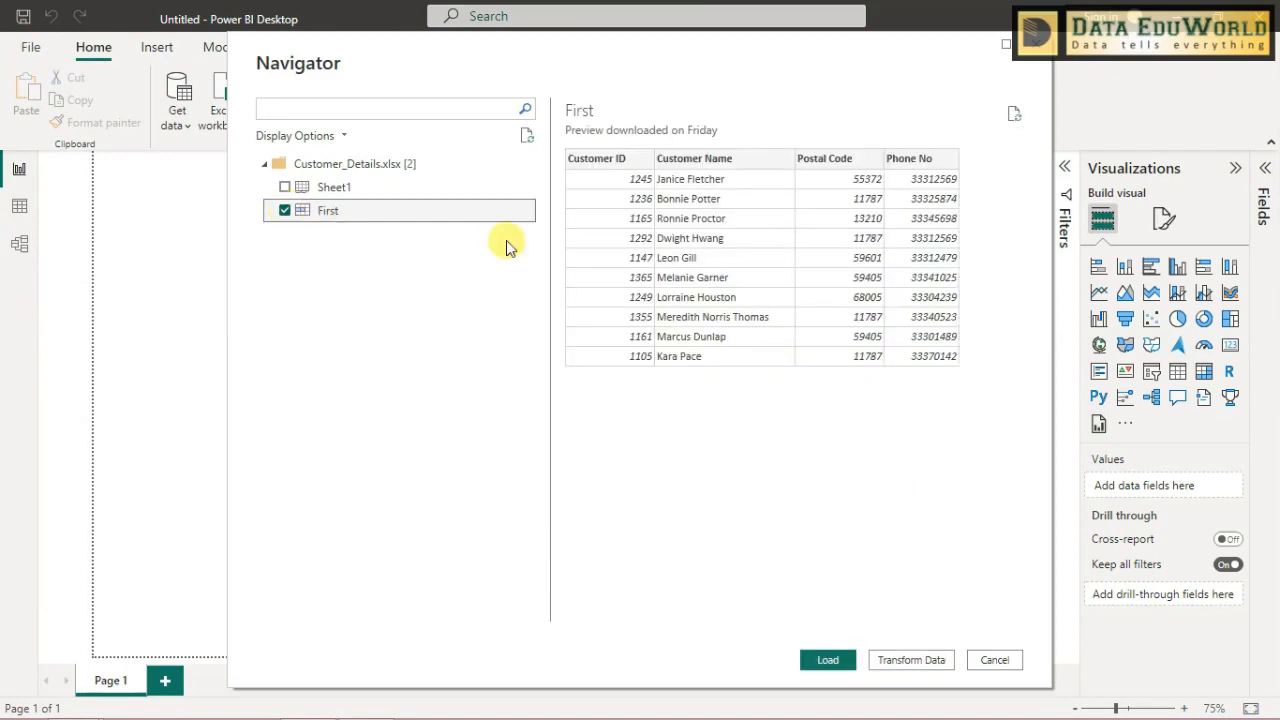
pyautogui.click(840, 662)
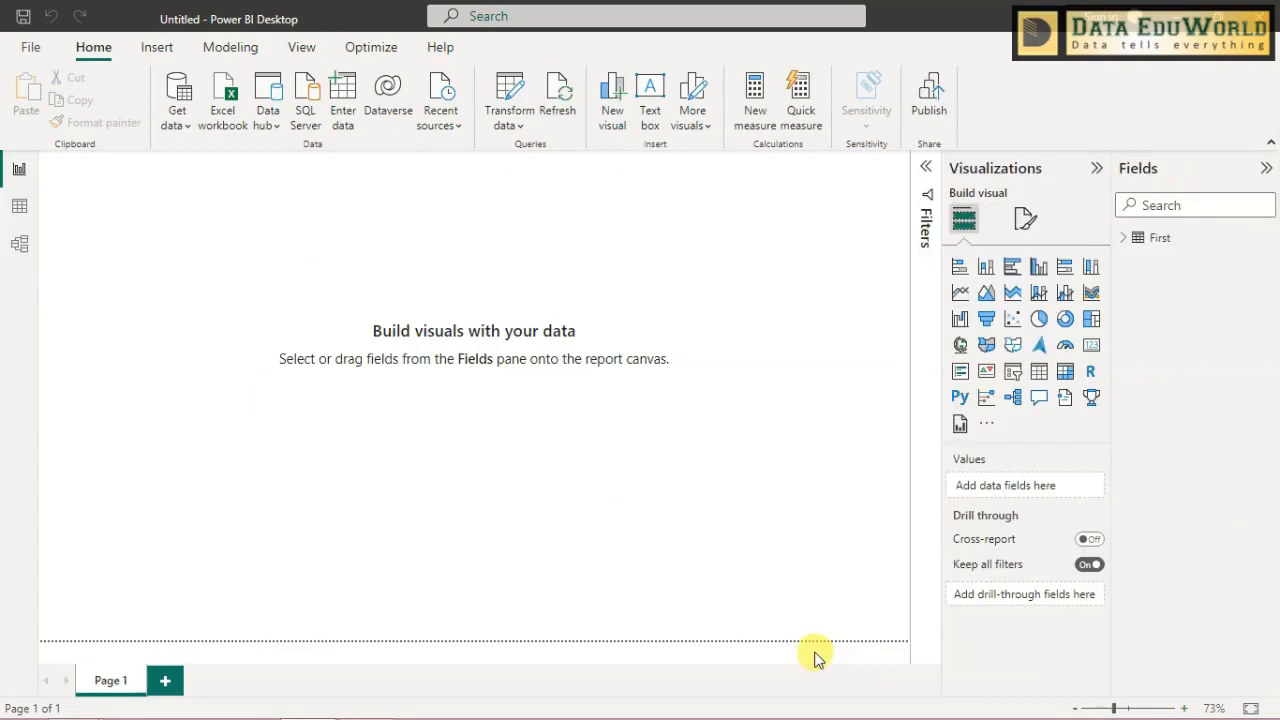
# - Import the Third table from its Excel workbook and the Forth table from Customer_Purchage3 in the MyData folder
pyautogui.click(228, 92)
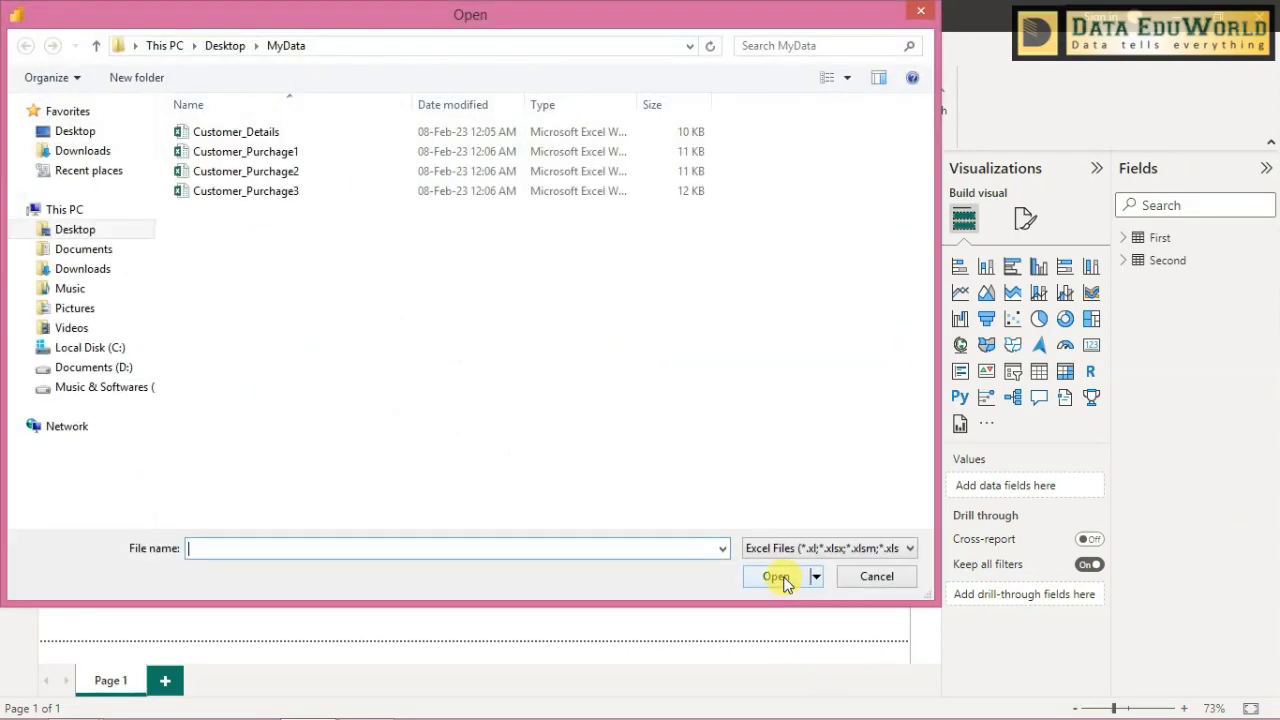
pyautogui.click(784, 582)
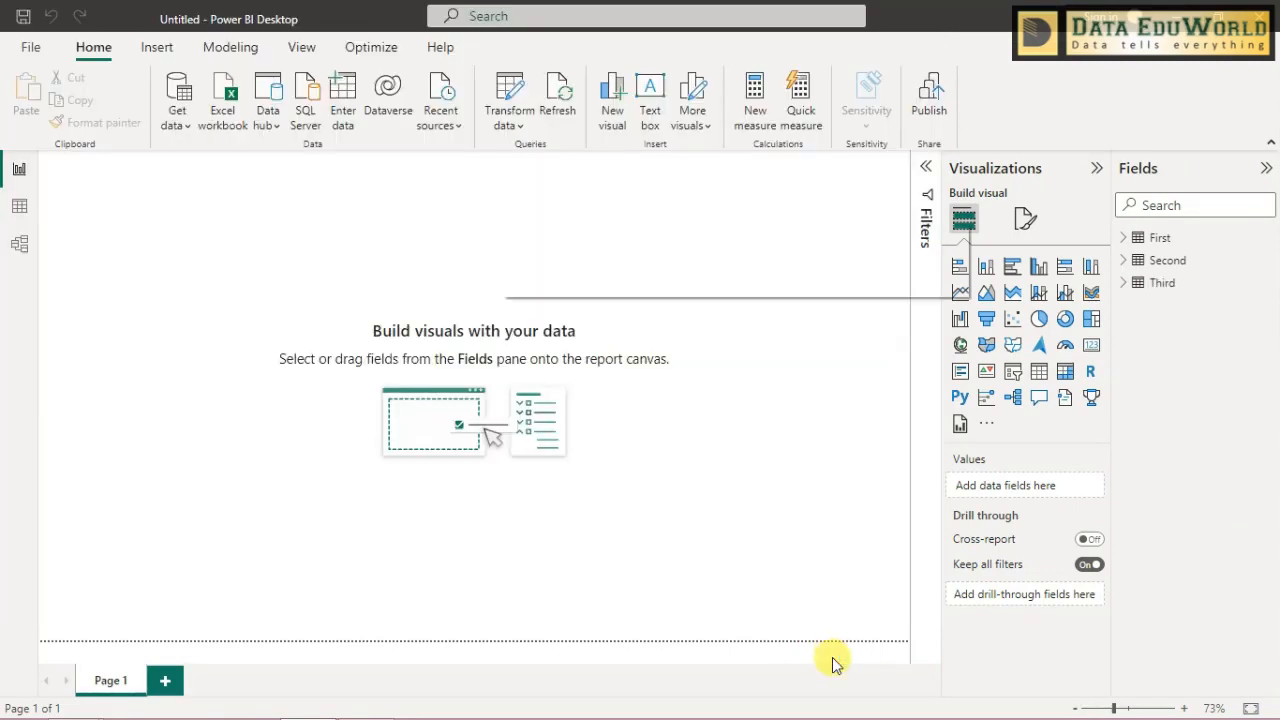
pyautogui.click(226, 95)
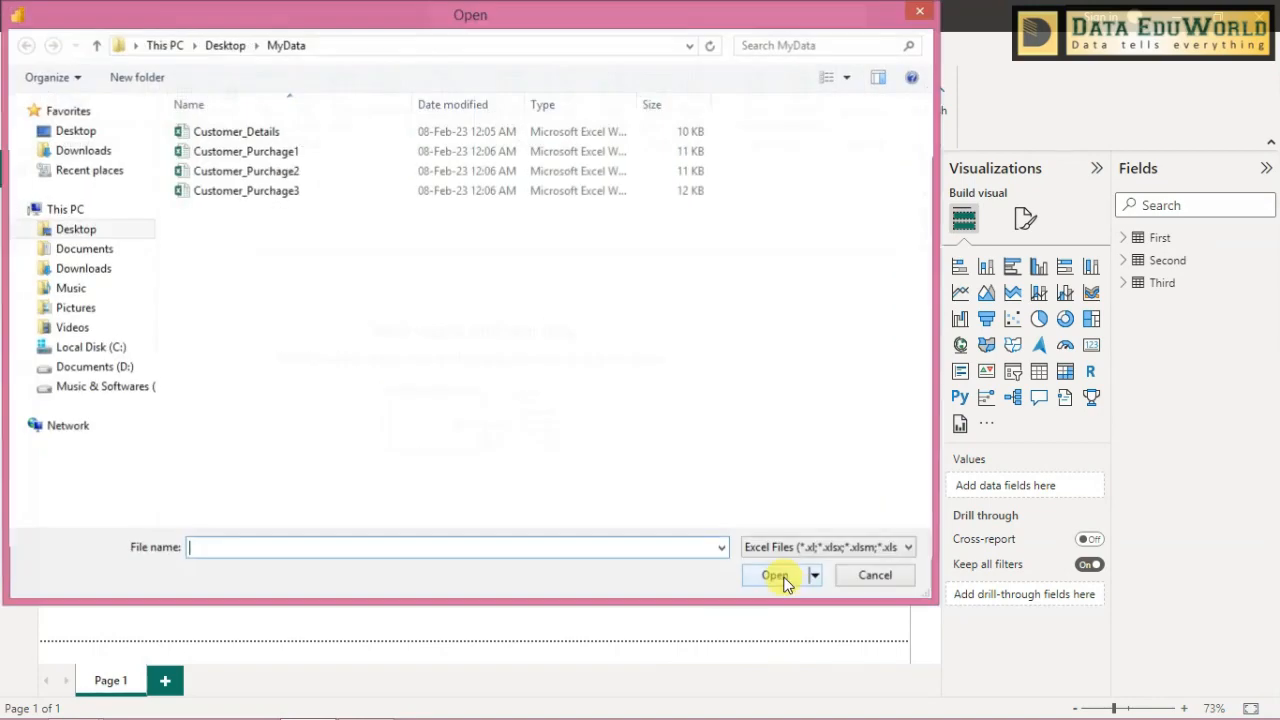
pyautogui.doubleClick(324, 193)
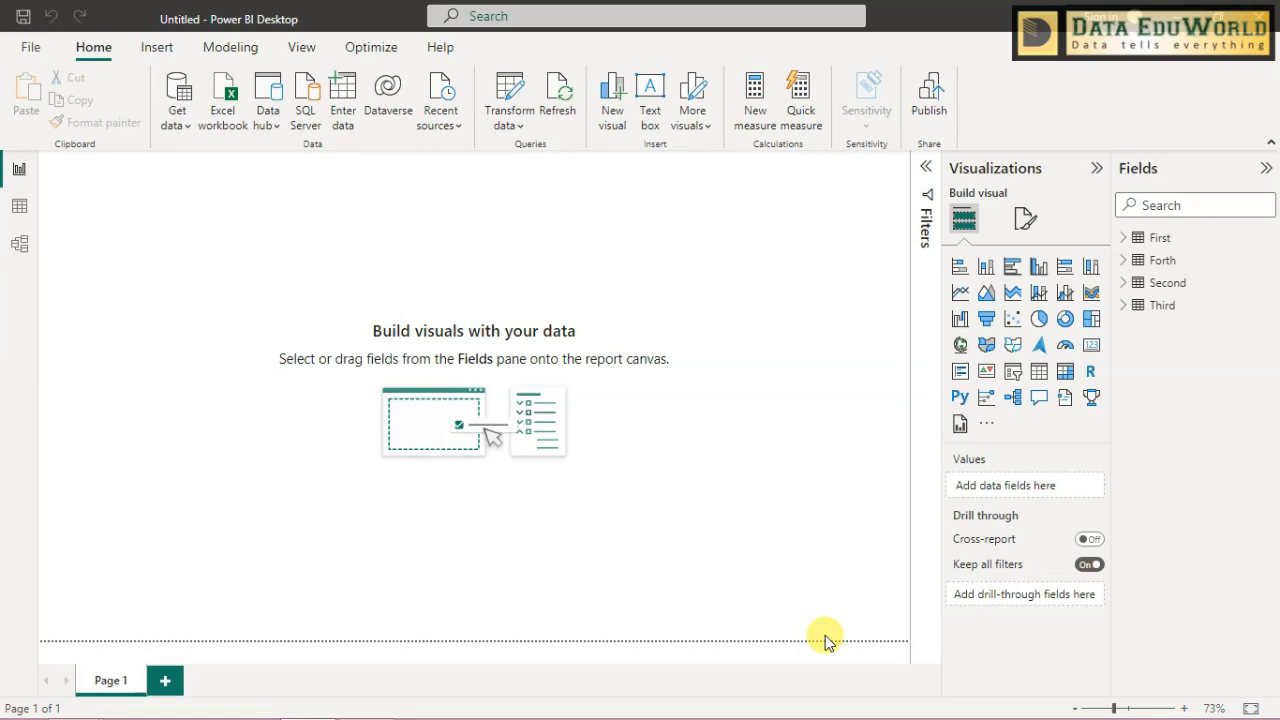
# - Show the data model diagram and arrange it with Forth below First and Second, and Third below and beside Second
pyautogui.click(22, 250)
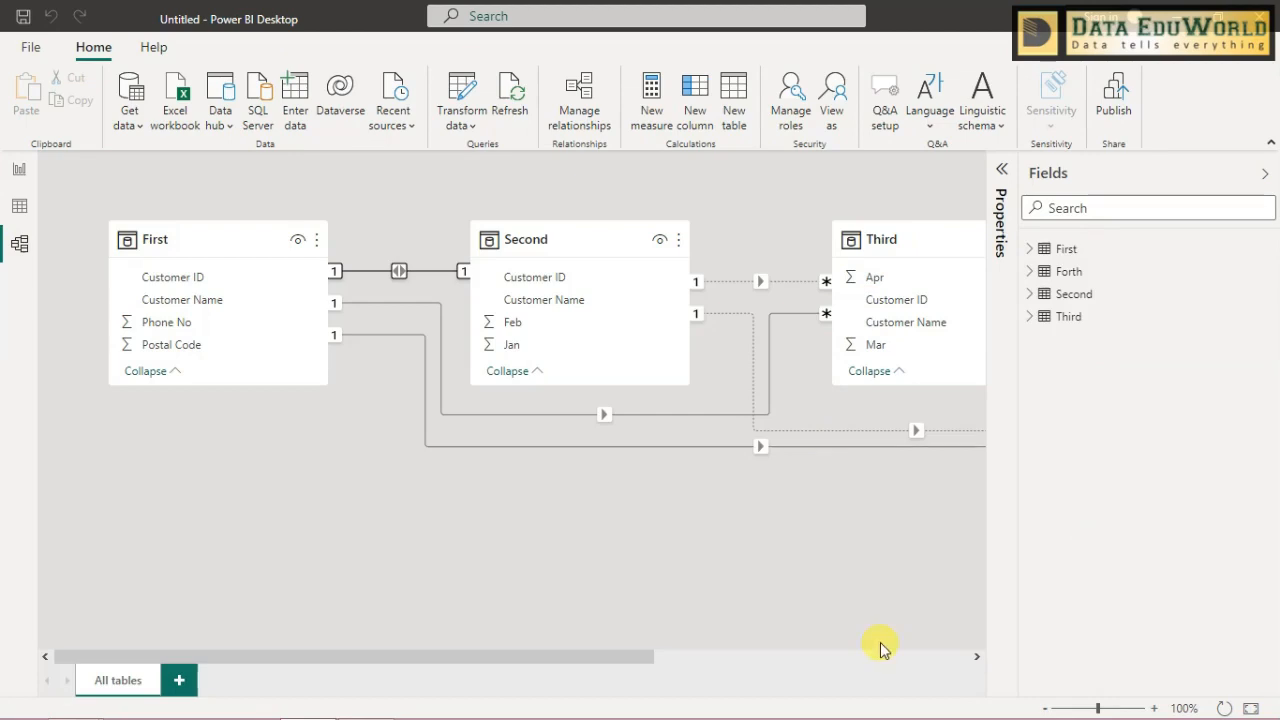
pyautogui.click(1251, 708)
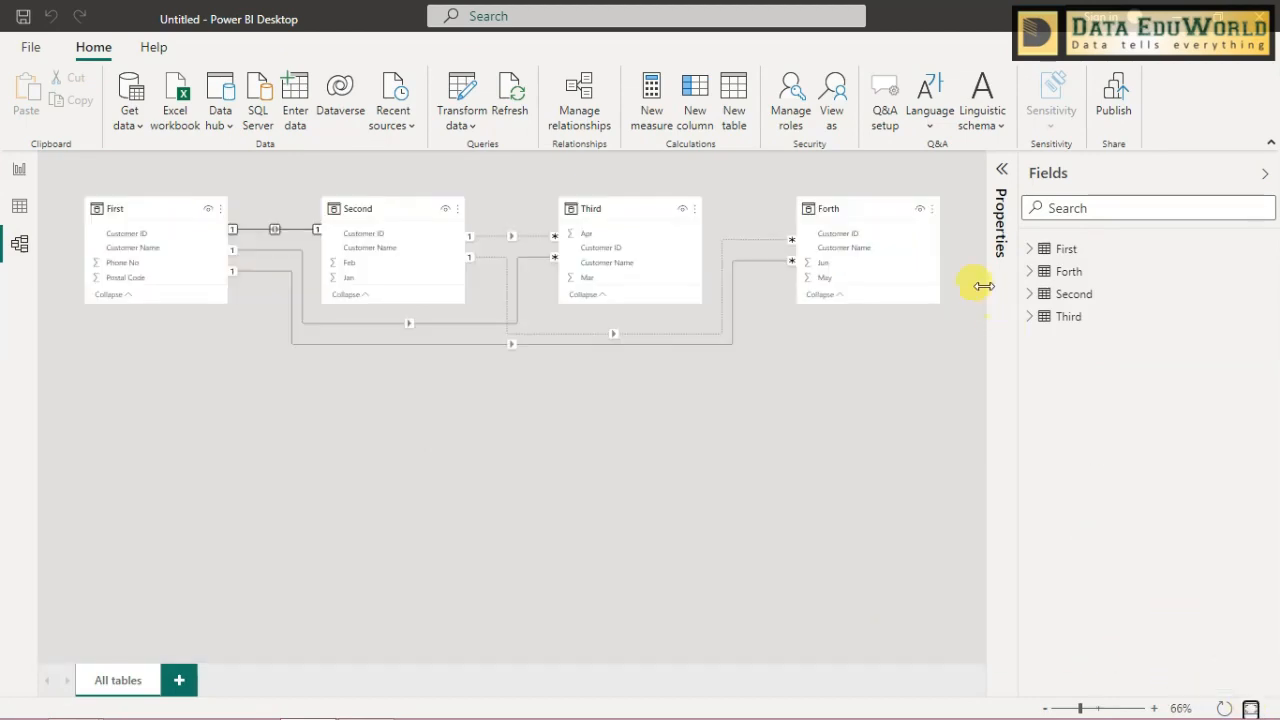
pyautogui.moveTo(879, 207); pyautogui.dragTo(275, 415)
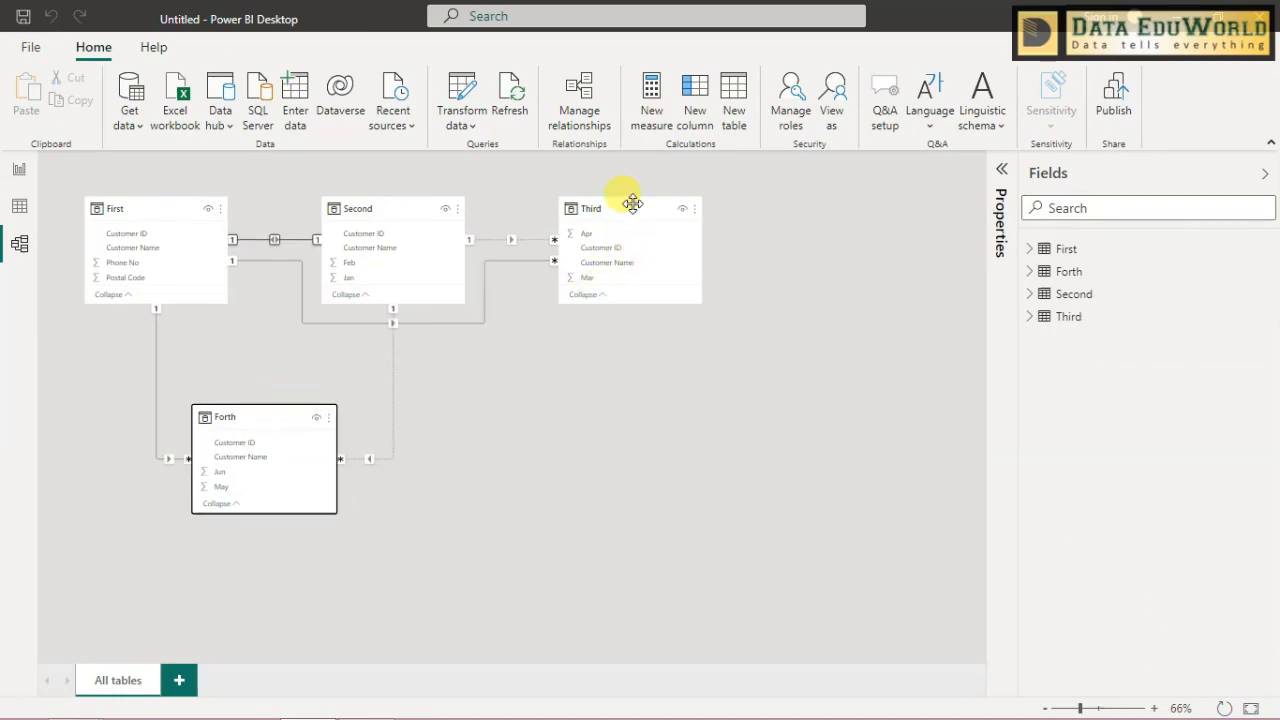
pyautogui.moveTo(633, 205); pyautogui.dragTo(563, 345)
pyautogui.click(1250, 708)
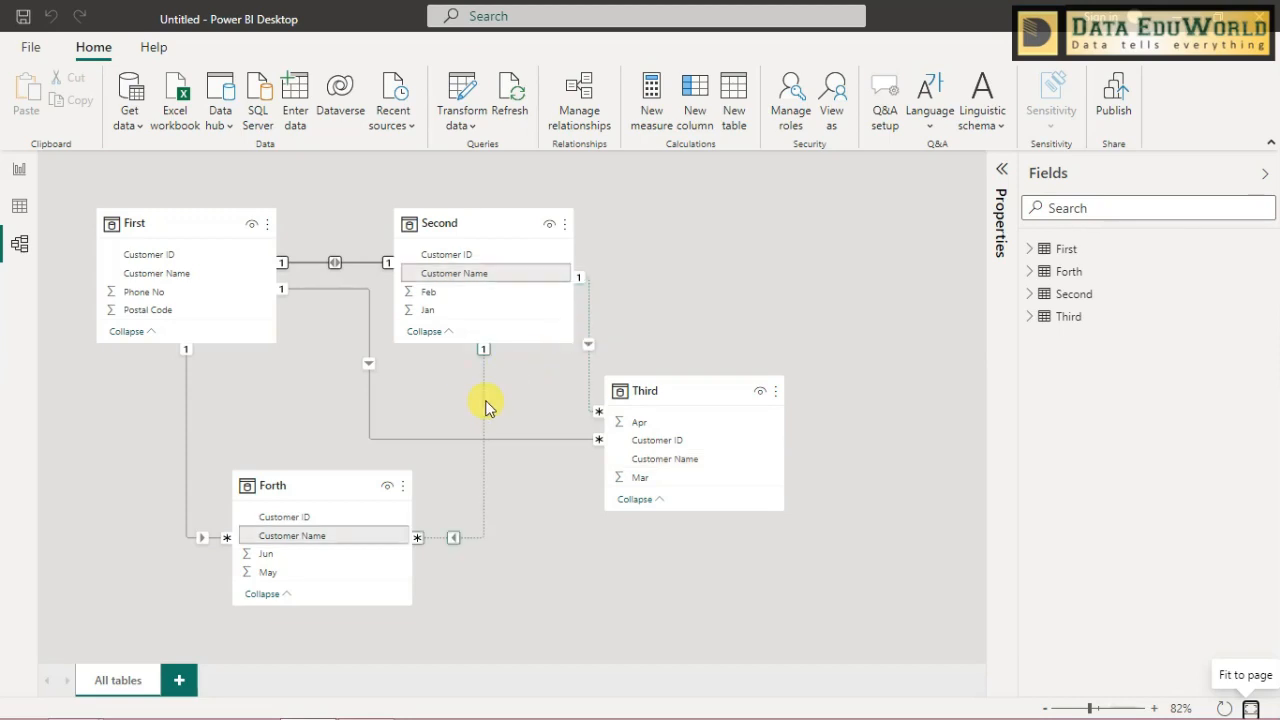
# - Review the properties of the Customer ID relationship between First and Third, leaving them unedited
pyautogui.rightClick(368, 418)
pyautogui.click(400, 451)
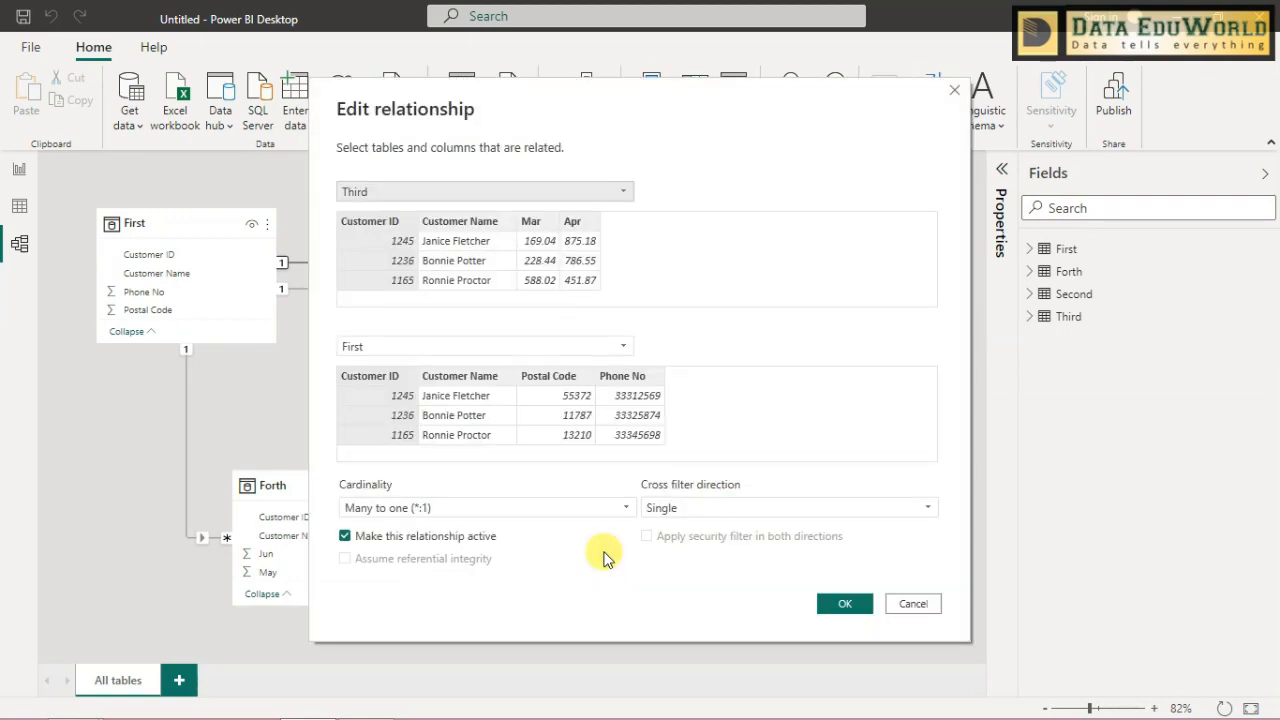
pyautogui.moveTo(677, 106); pyautogui.dragTo(926, 74)
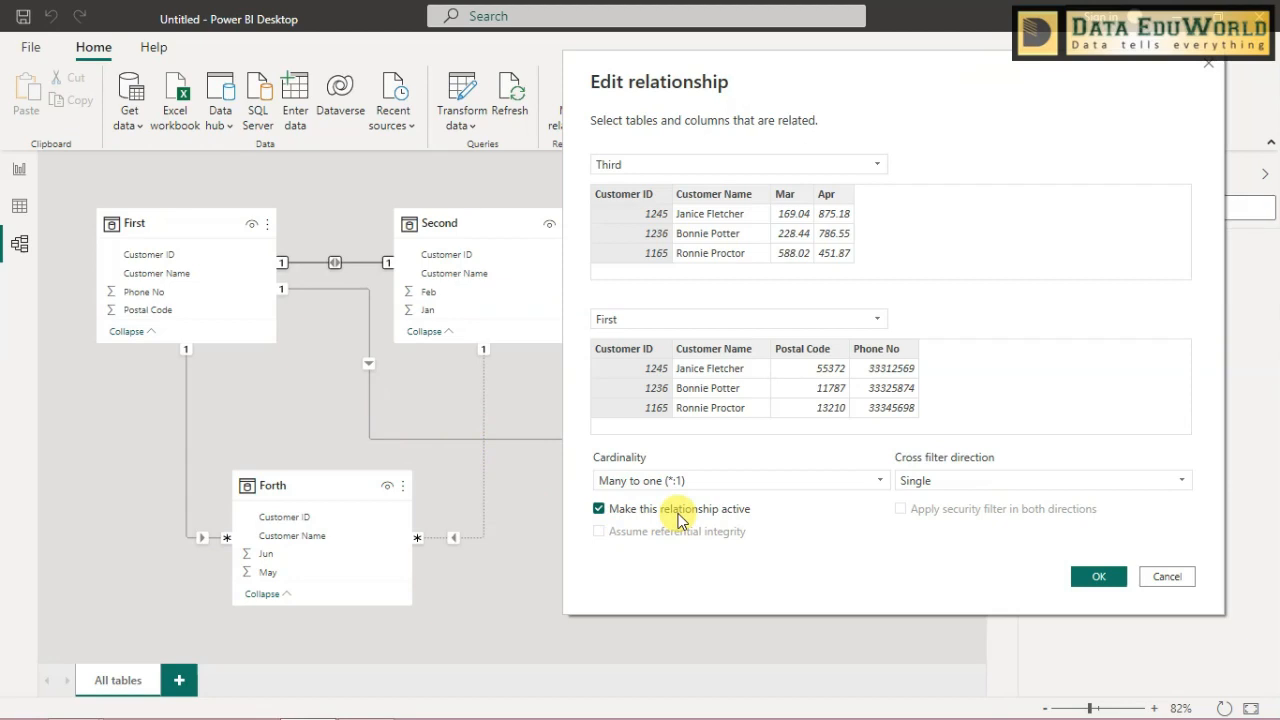
pyautogui.click(1160, 578)
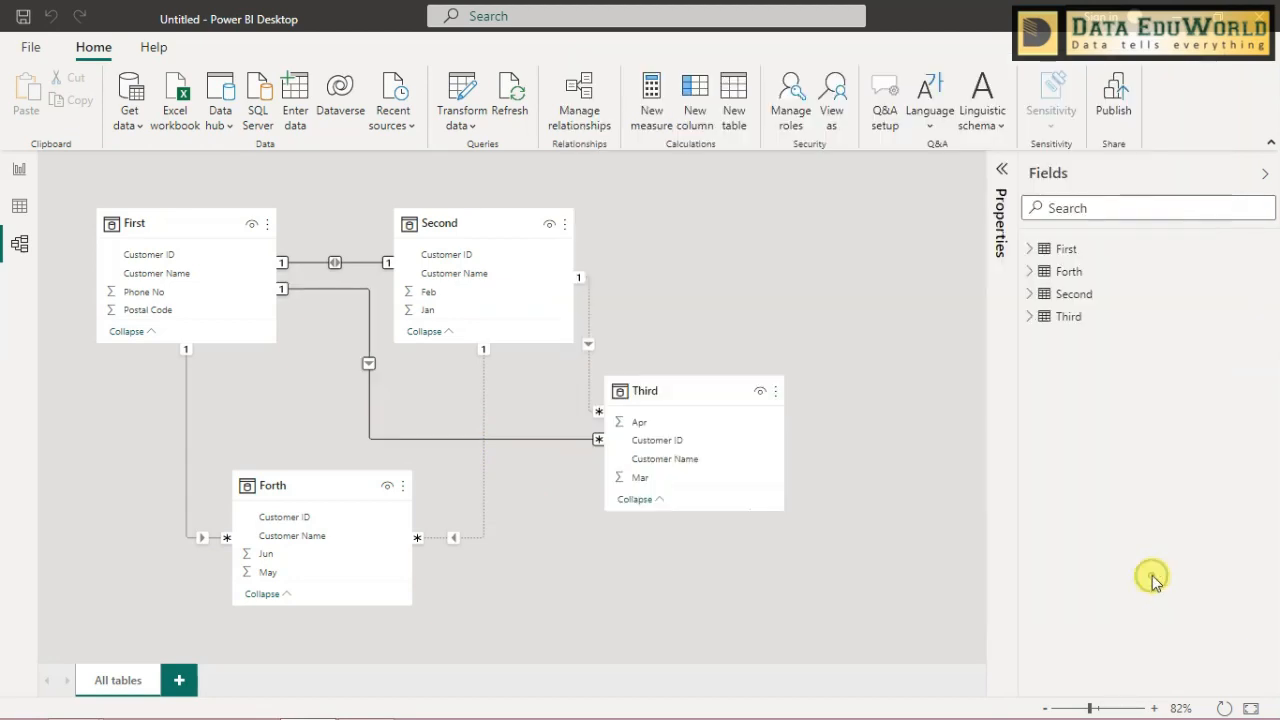
# - Try to make the inactive Customer Name relationship between Forth and Second active, then cancel the edit
pyautogui.click(485, 406)
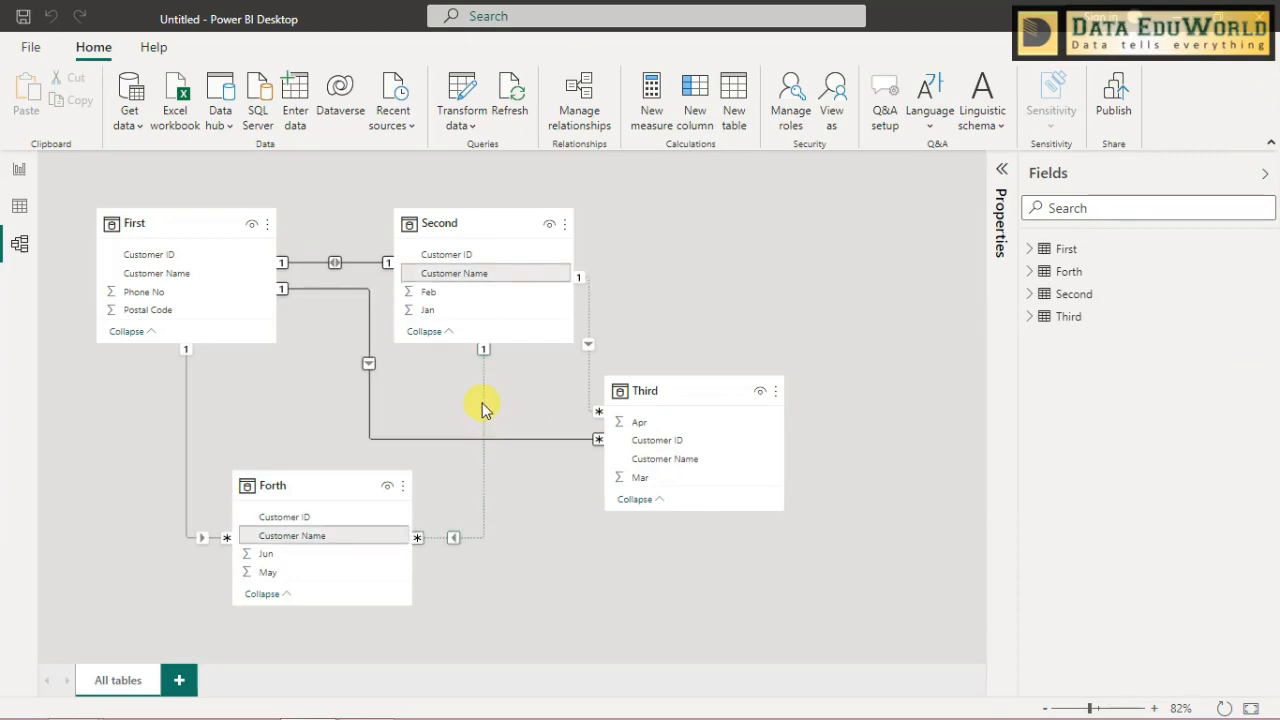
pyautogui.rightClick(483, 406)
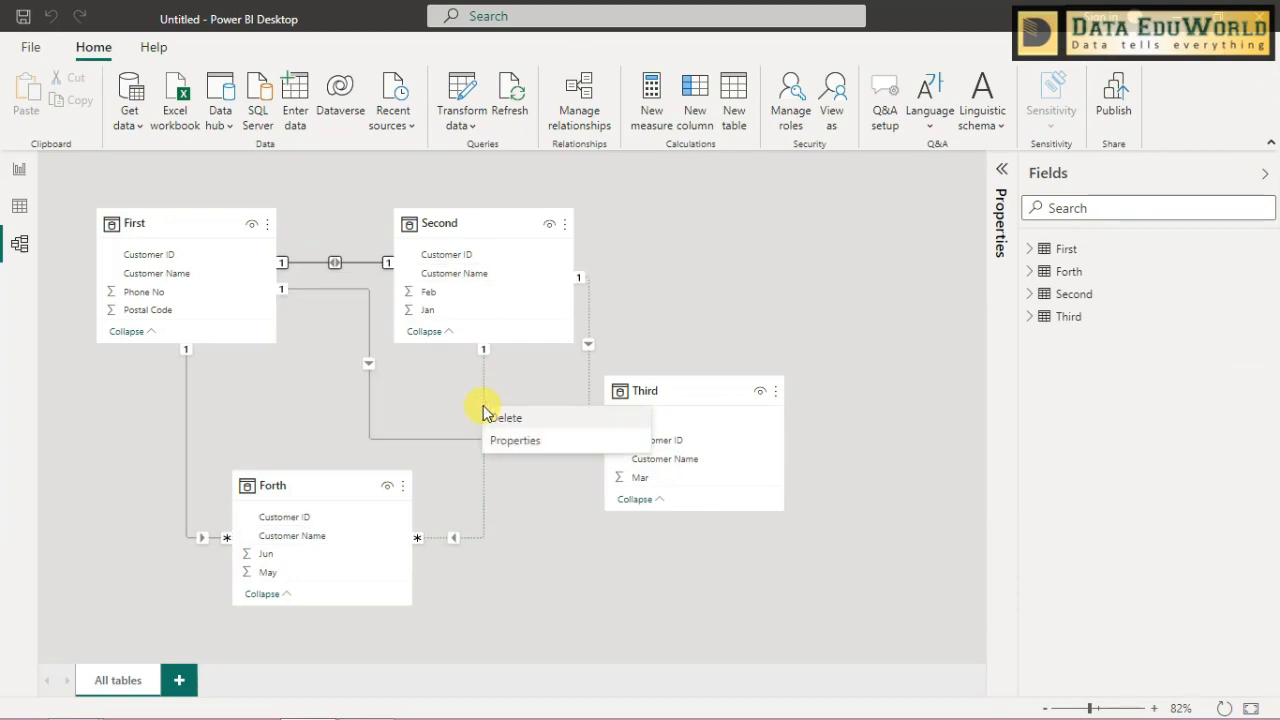
pyautogui.click(498, 440)
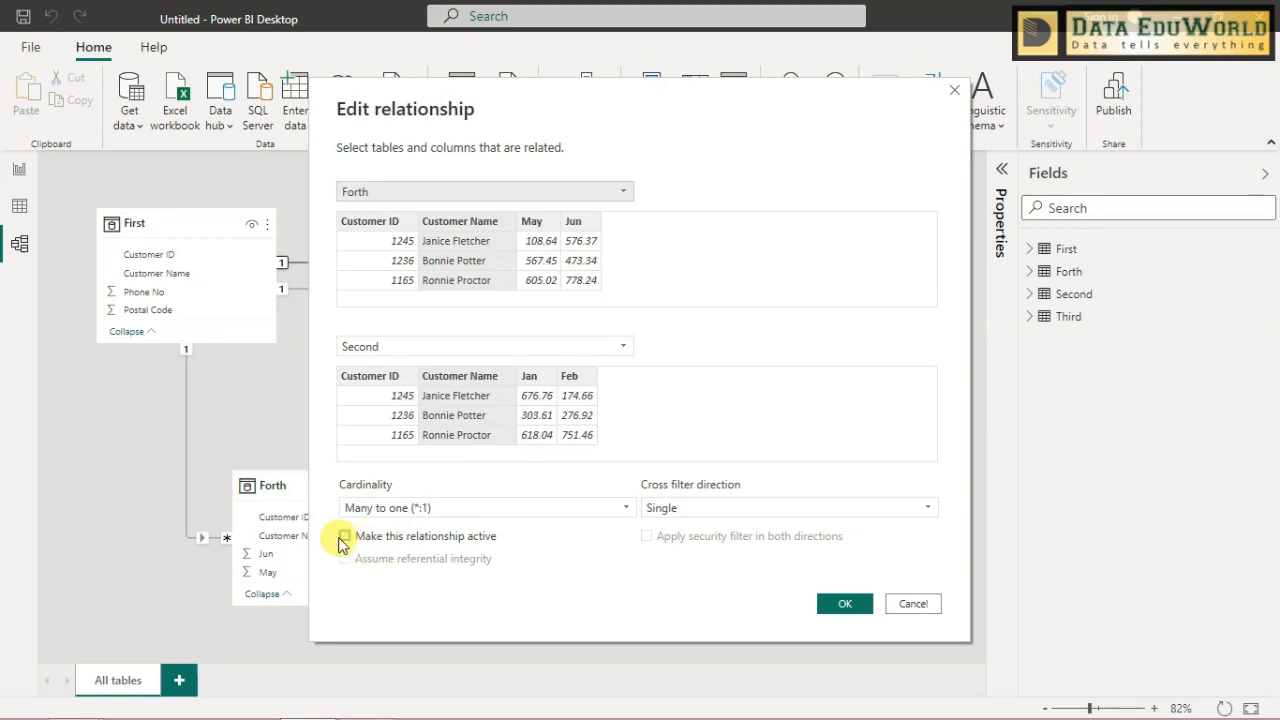
pyautogui.moveTo(594, 106); pyautogui.dragTo(844, 94)
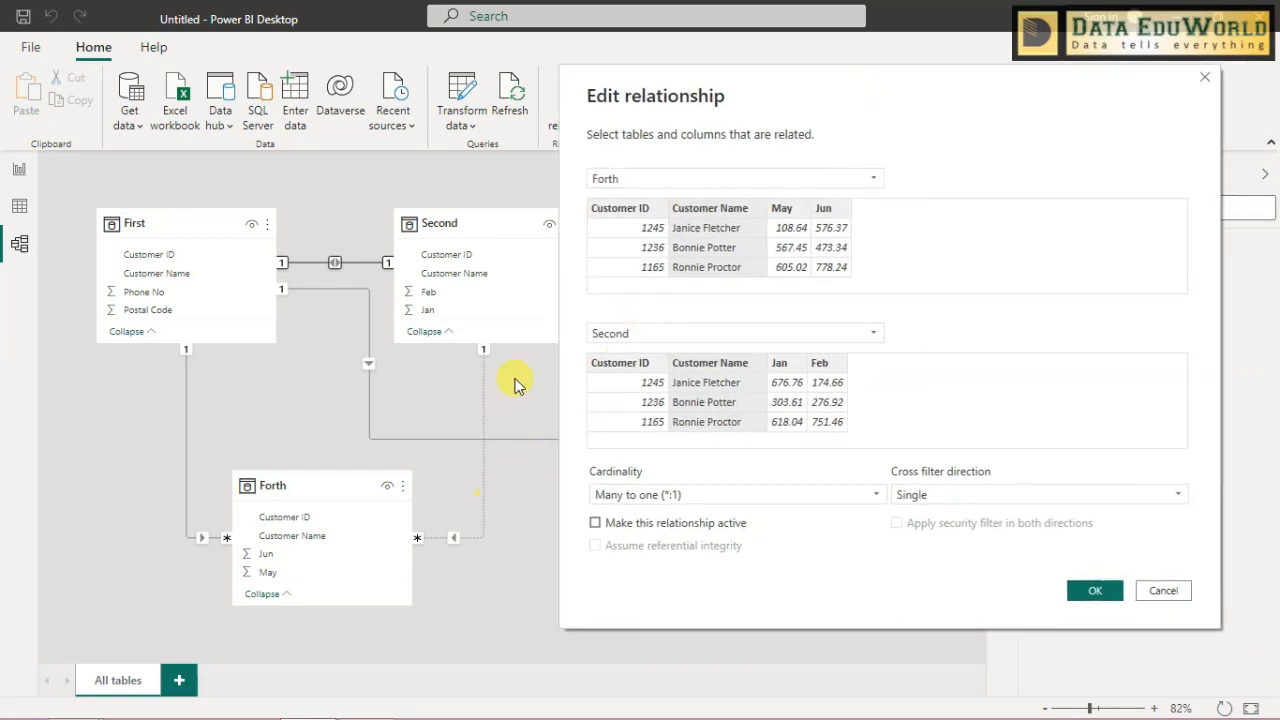
pyautogui.click(595, 522)
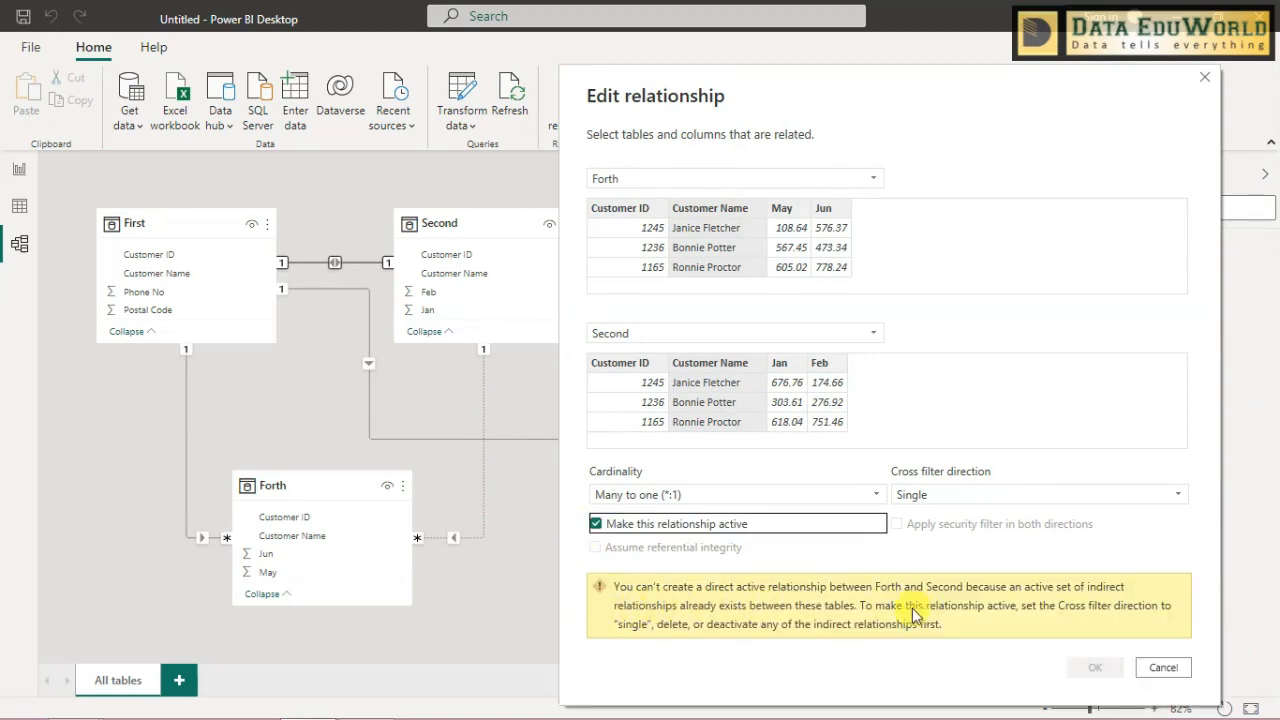
pyautogui.click(600, 525)
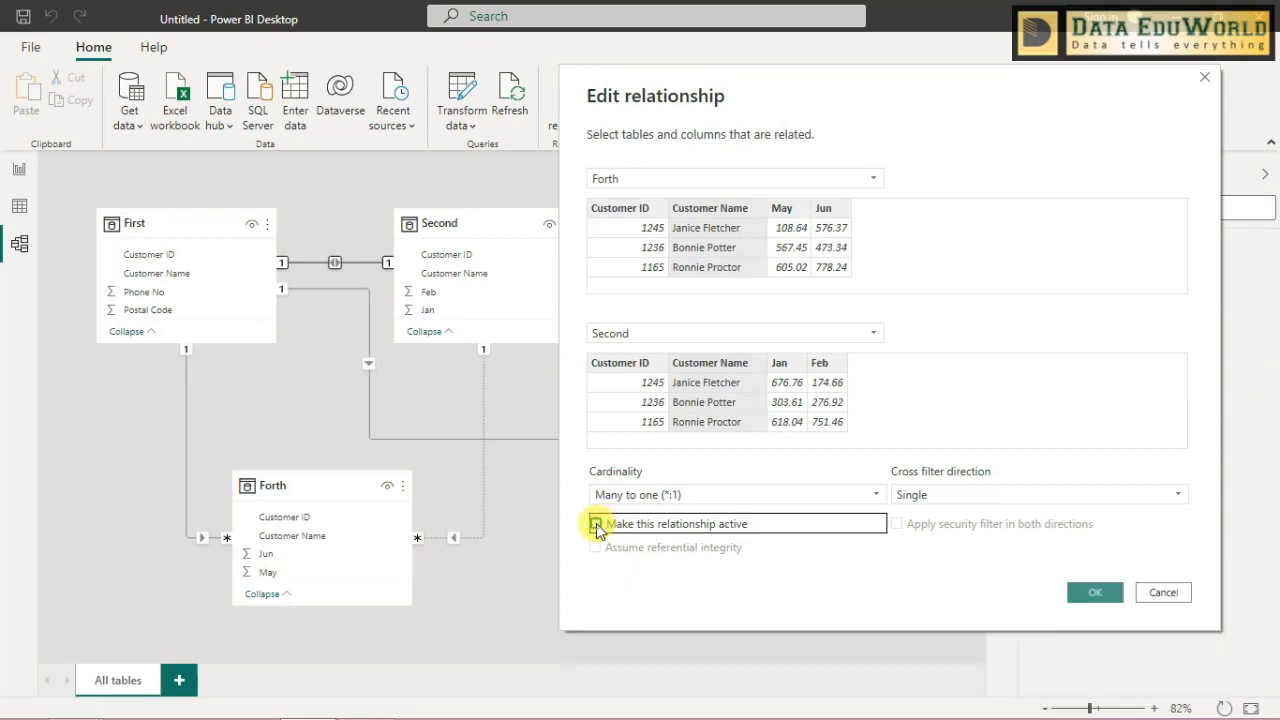
pyautogui.click(1162, 594)
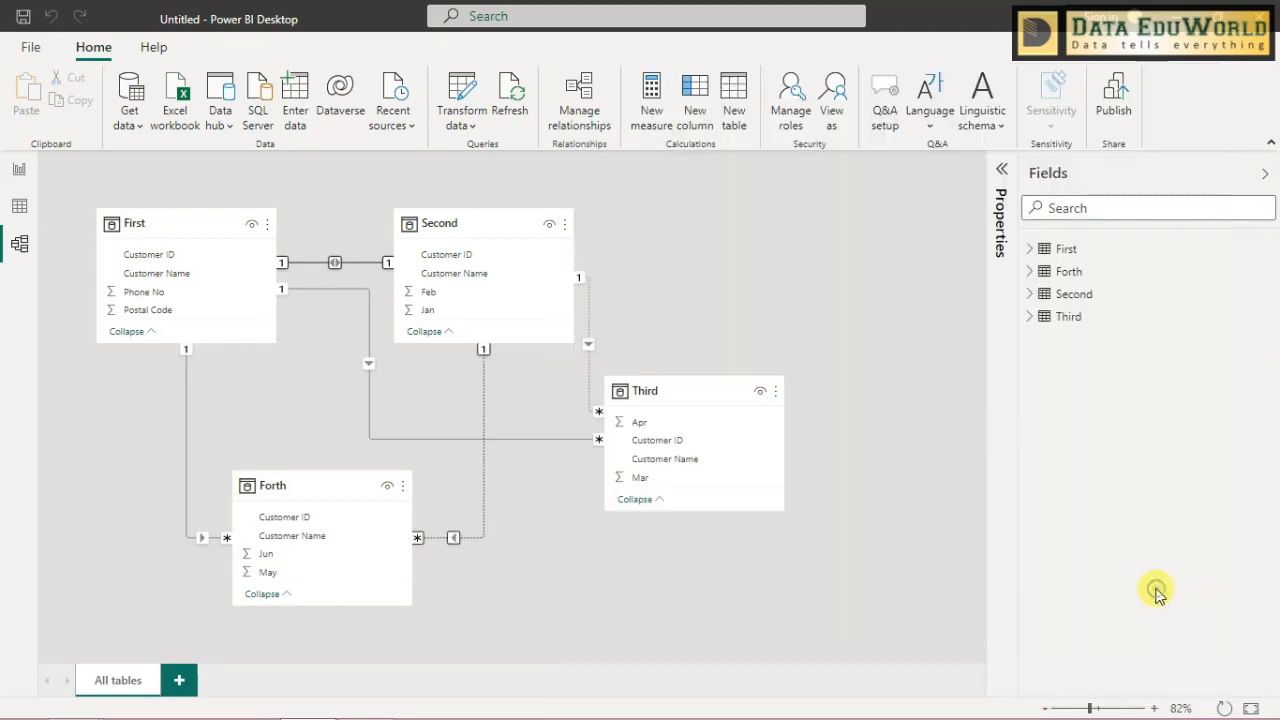
# - Delete the inactive Customer Name relationship between the Second and Forth tables
pyautogui.doubleClick(485, 418)
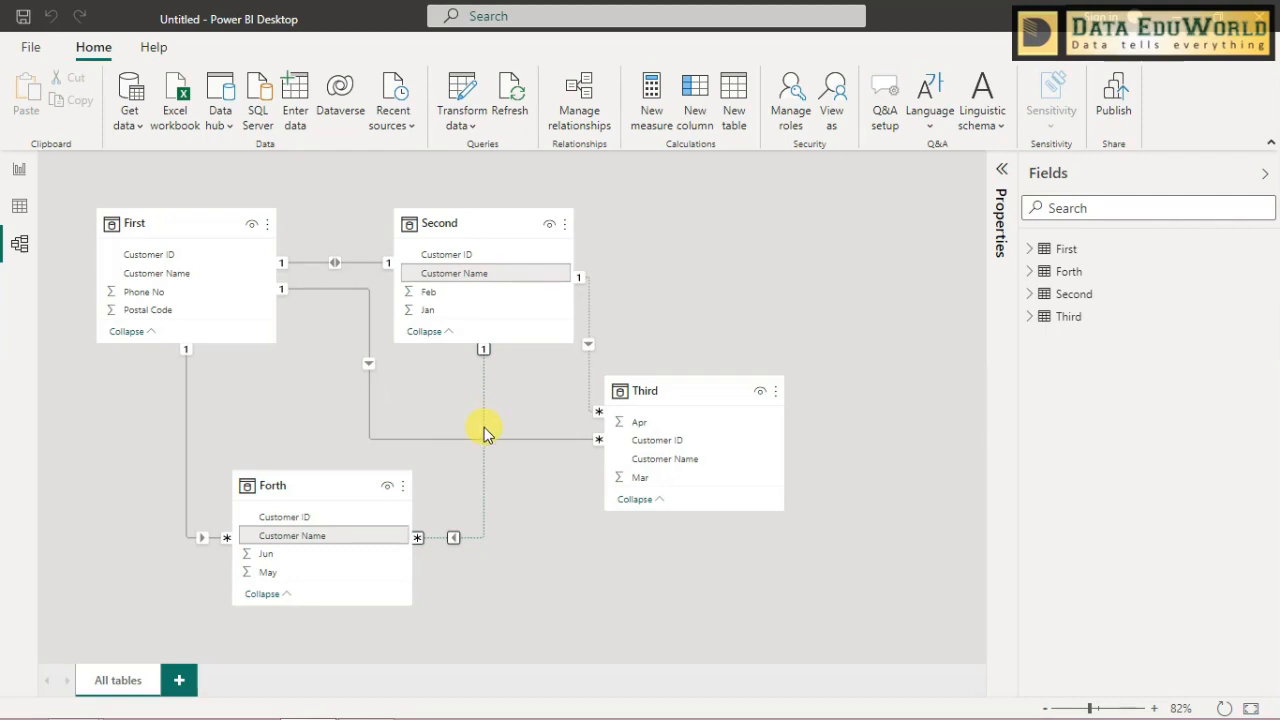
pyautogui.rightClick(484, 427)
pyautogui.click(489, 440)
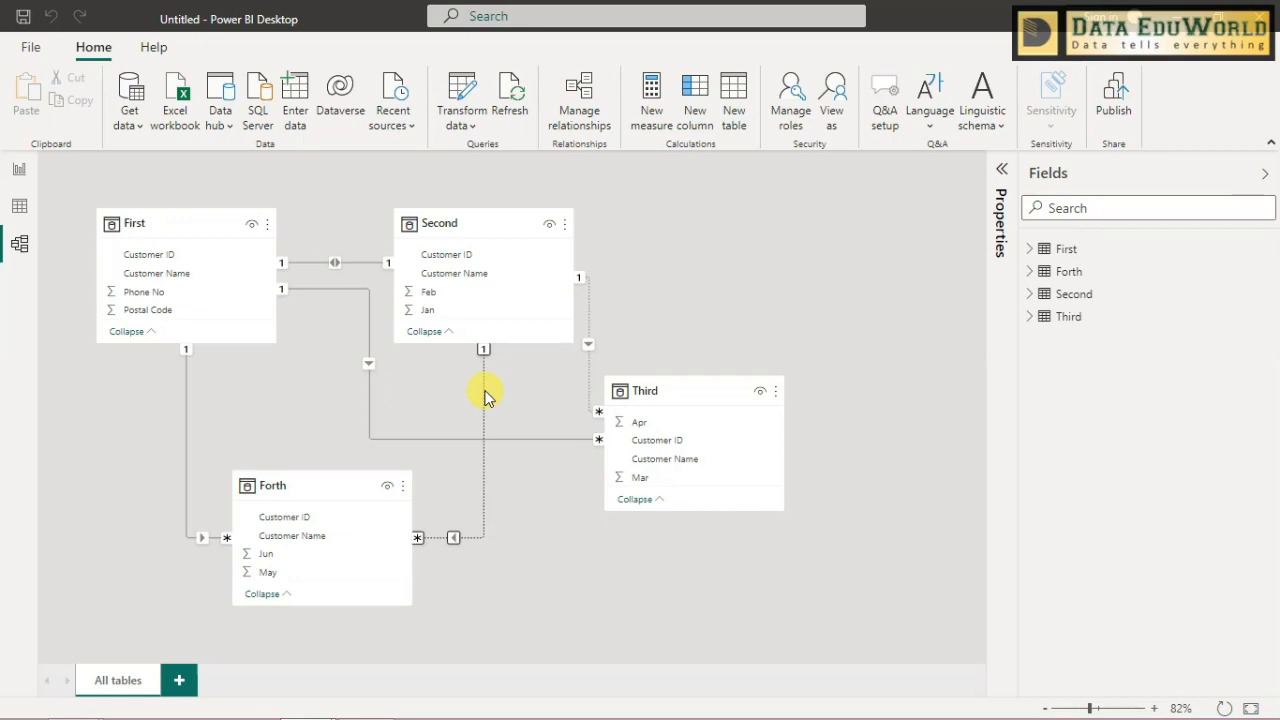
pyautogui.press('Delete')
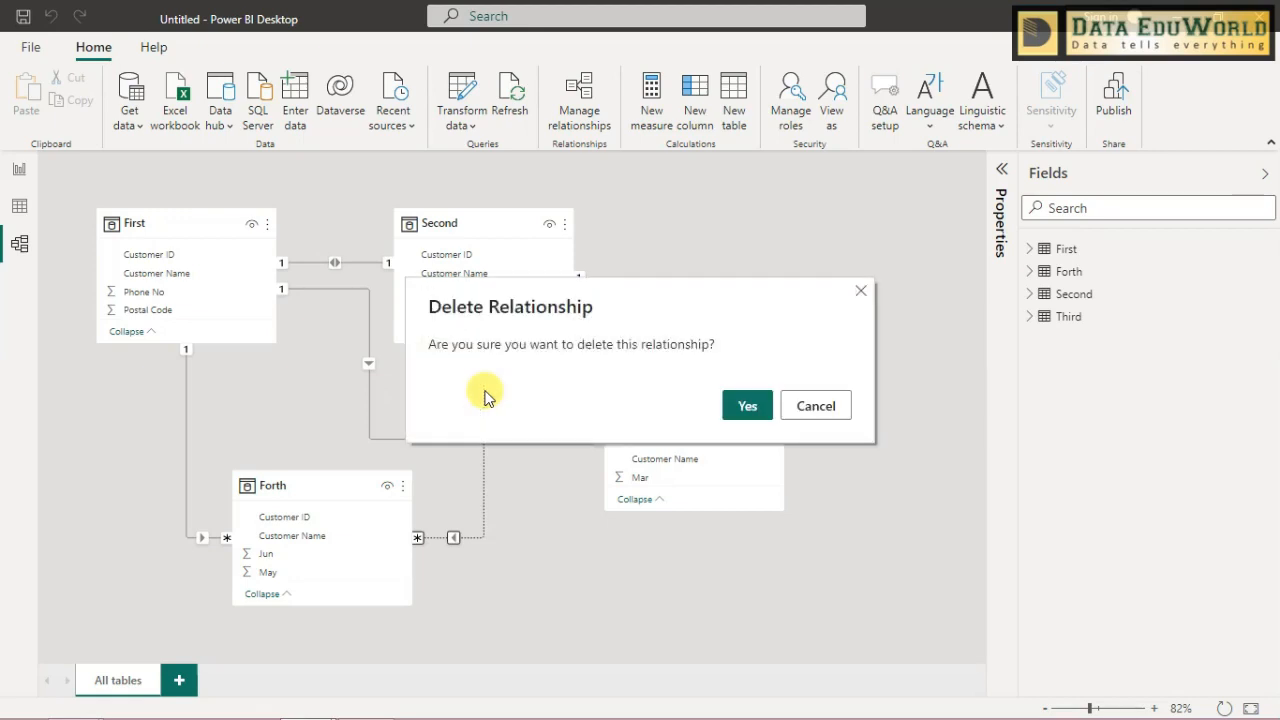
pyautogui.click(752, 410)
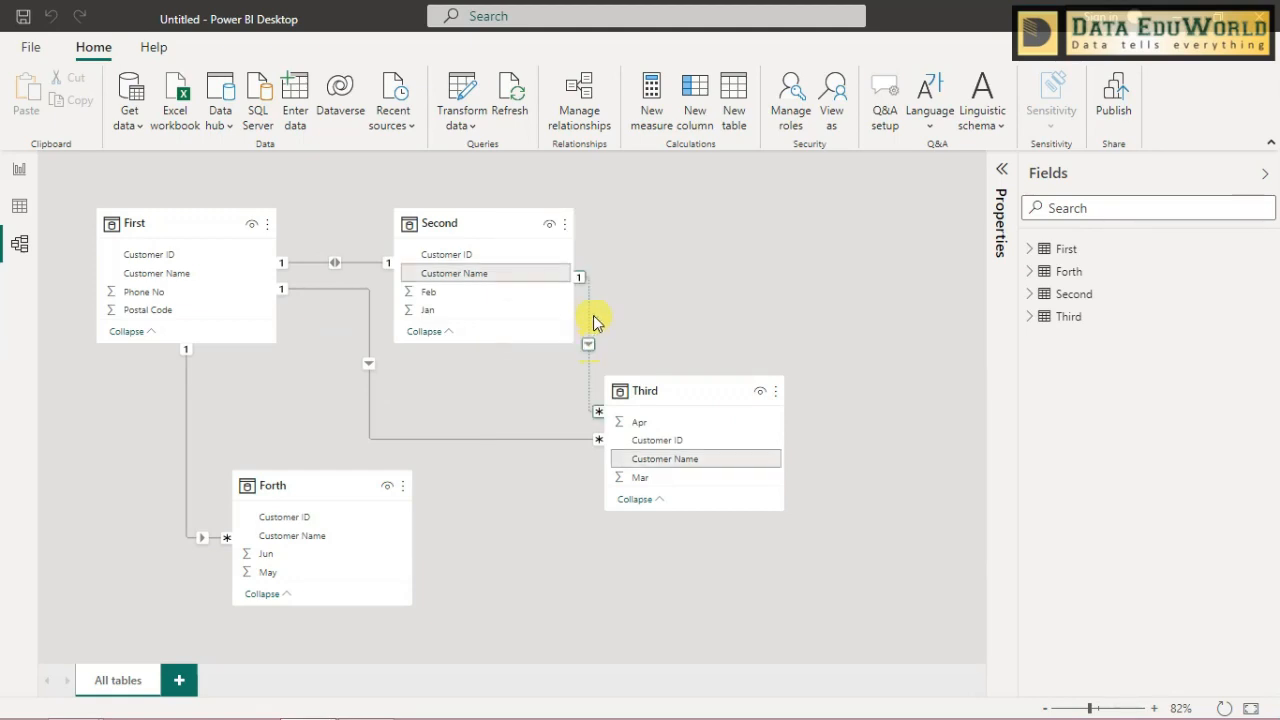
# - Delete the inactive relationship between the Second and Third tables
pyautogui.rightClick(588, 320)
pyautogui.click(602, 324)
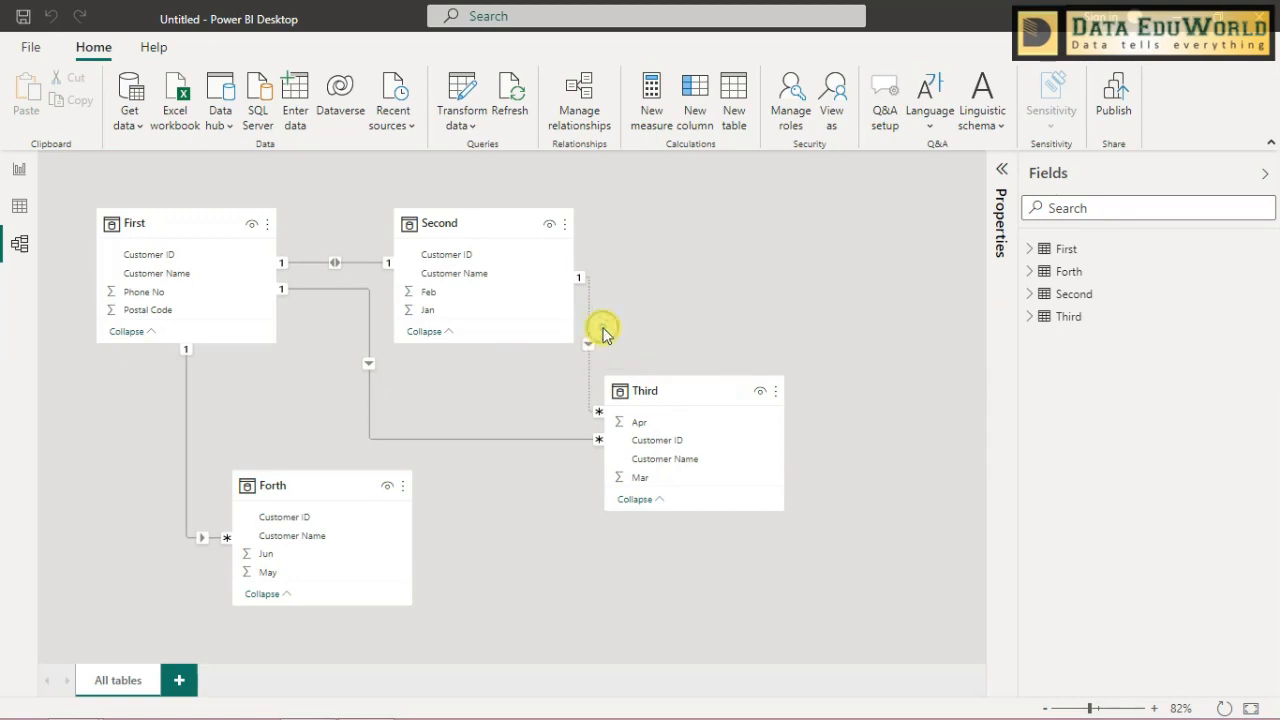
pyautogui.click(748, 405)
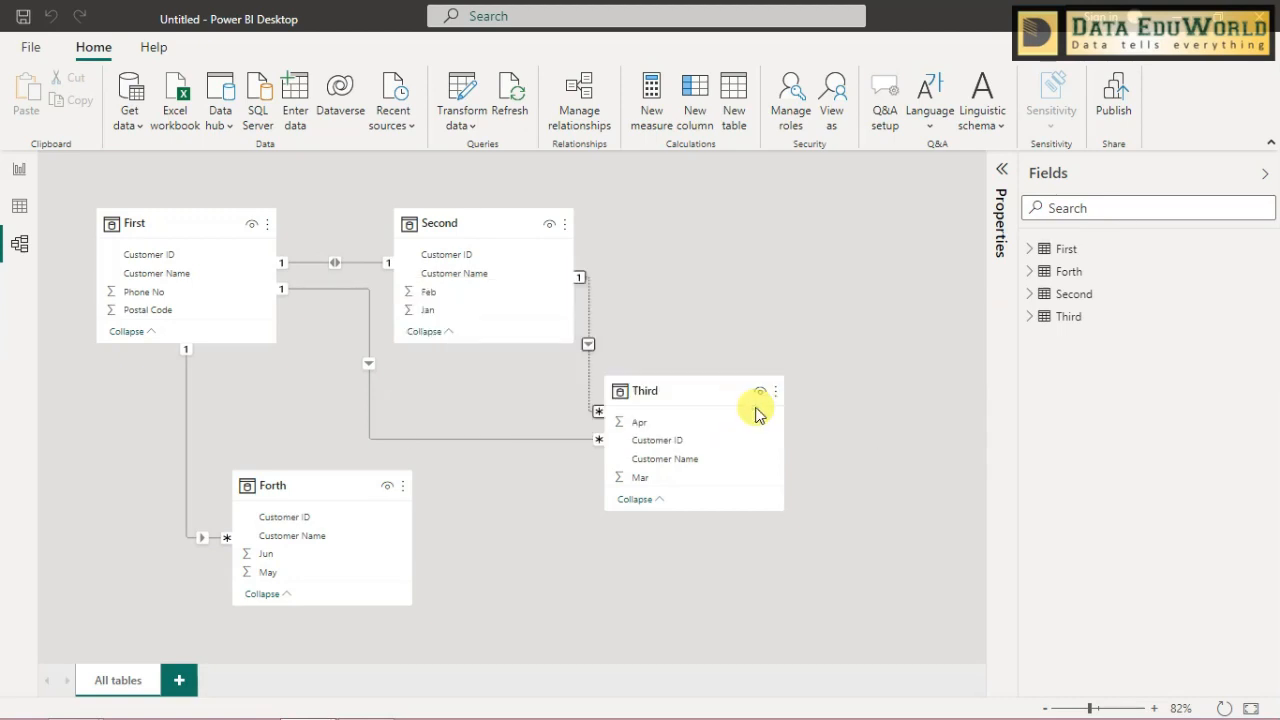
# - Delete the Customer ID relationship between First and Third, and remove the one between First and Second
pyautogui.rightClick(516, 440)
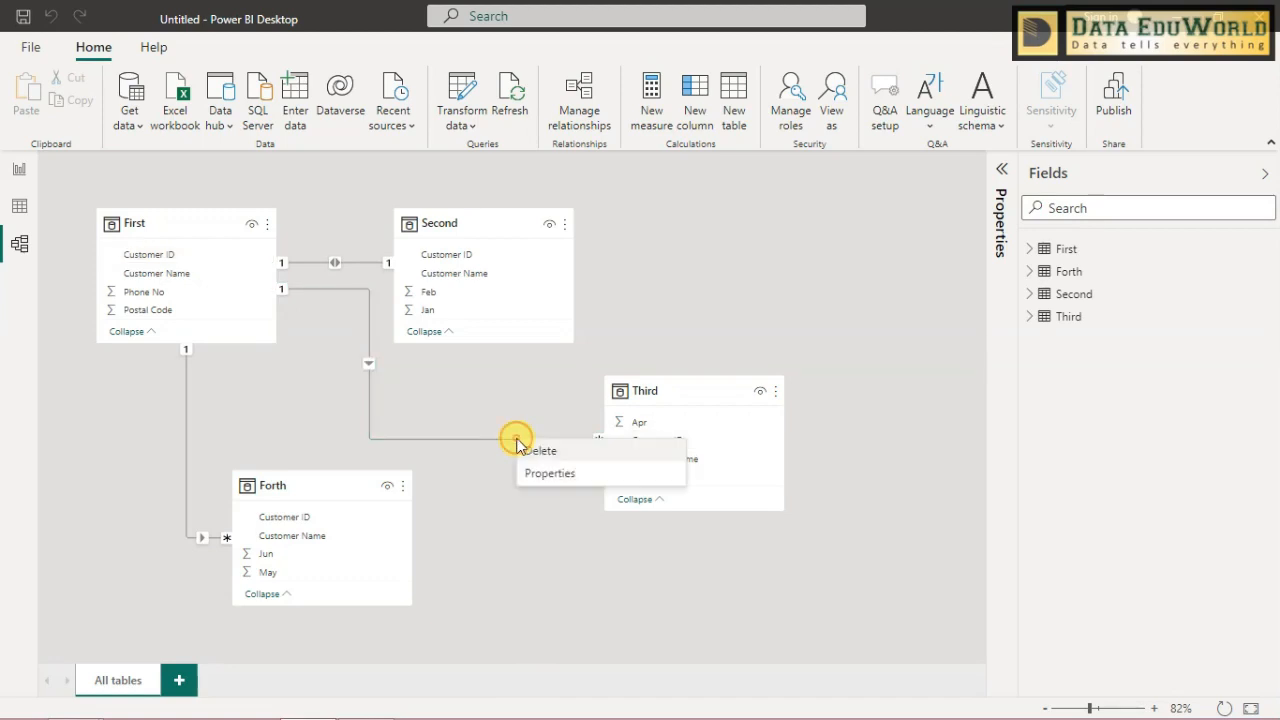
pyautogui.click(523, 457)
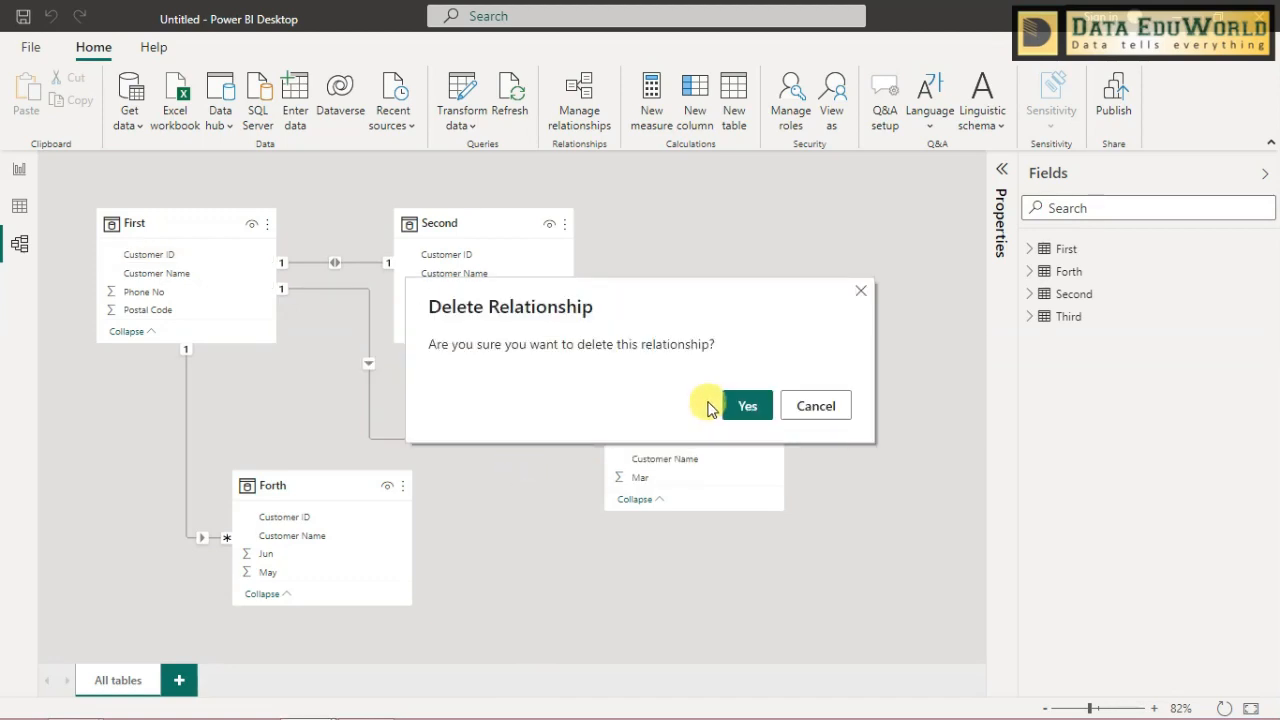
pyautogui.click(737, 403)
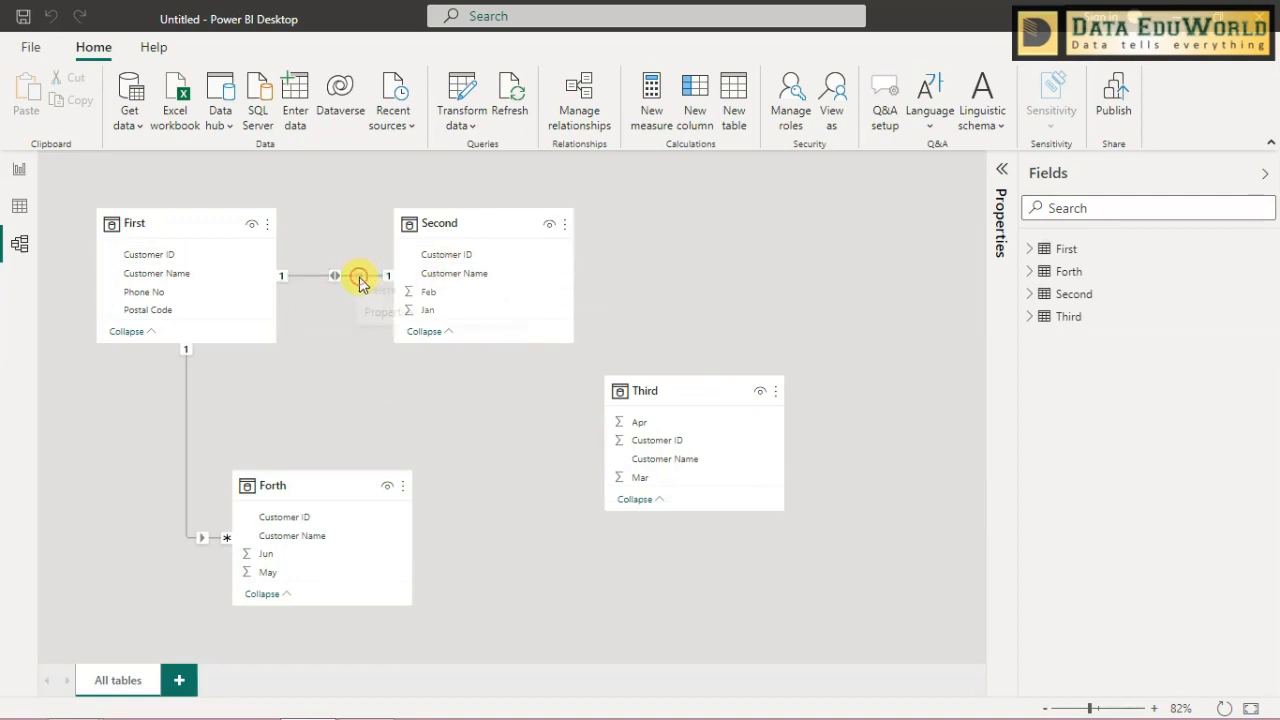
pyautogui.rightClick(358, 280)
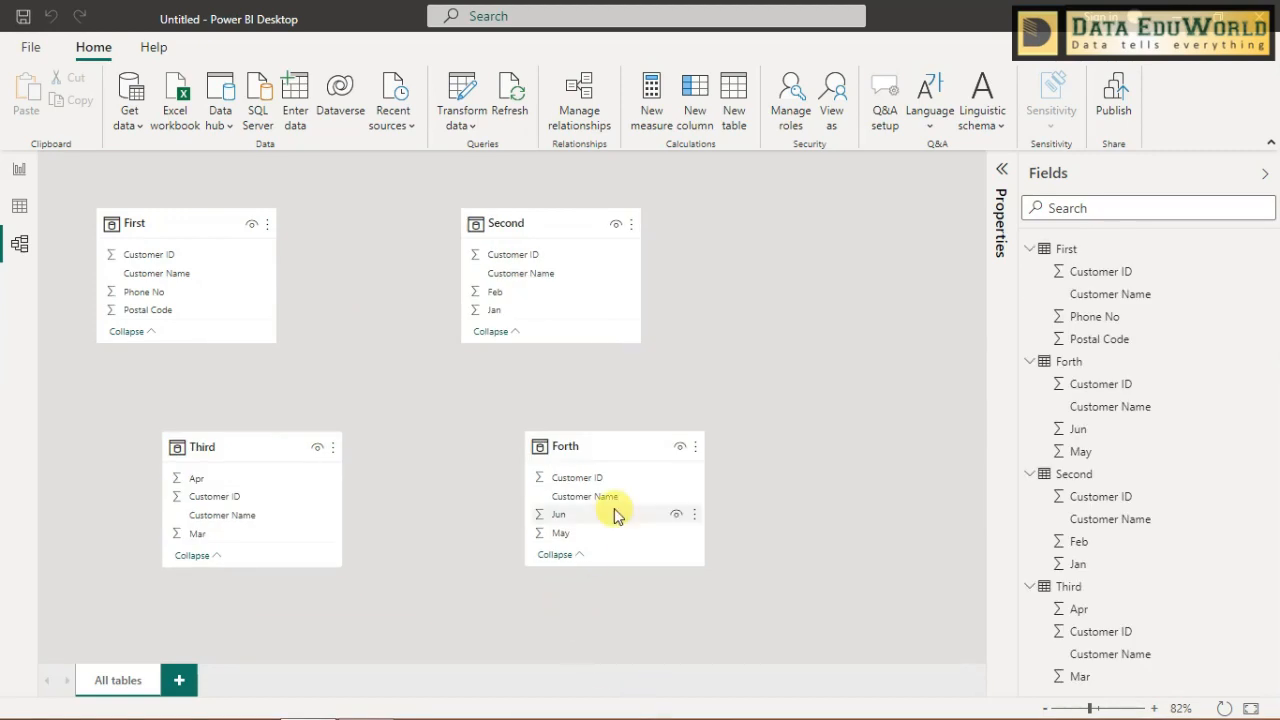
# - Rearrange the model diagram so that Third sits below First and Forth sits below Second
pyautogui.click(180, 217)
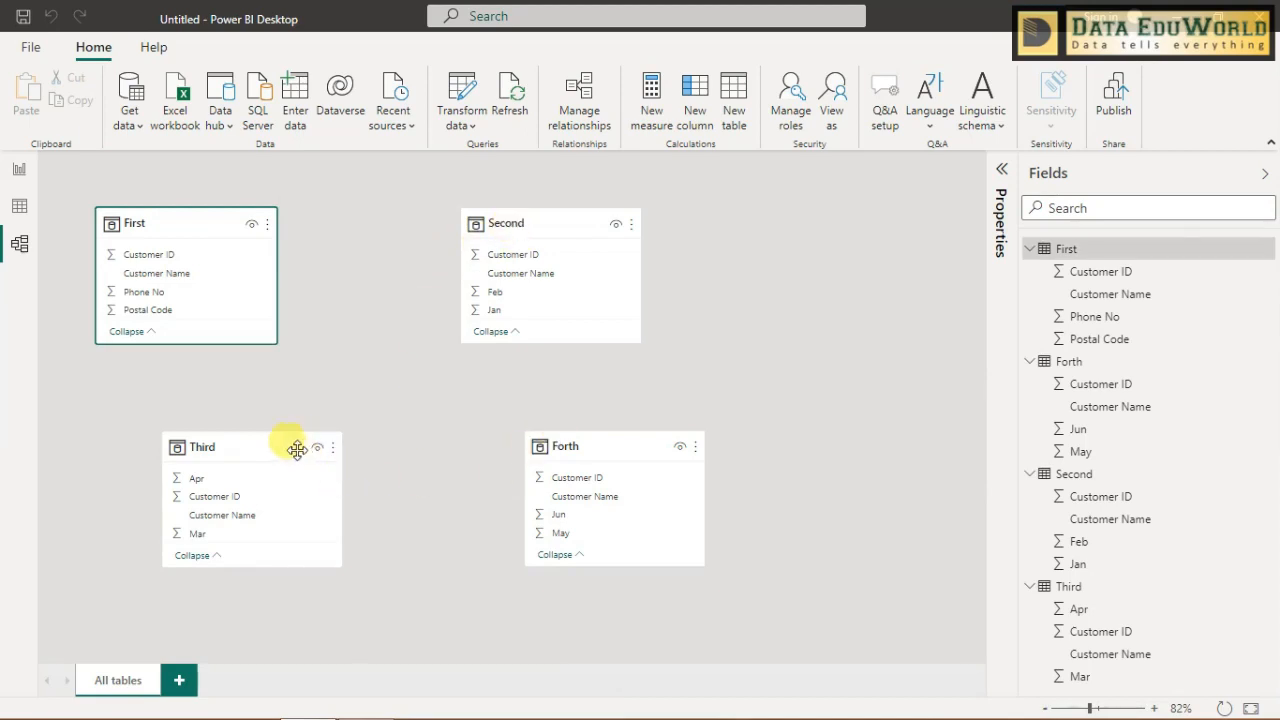
pyautogui.moveTo(297, 449); pyautogui.dragTo(252, 429)
pyautogui.moveTo(580, 452); pyautogui.dragTo(531, 434)
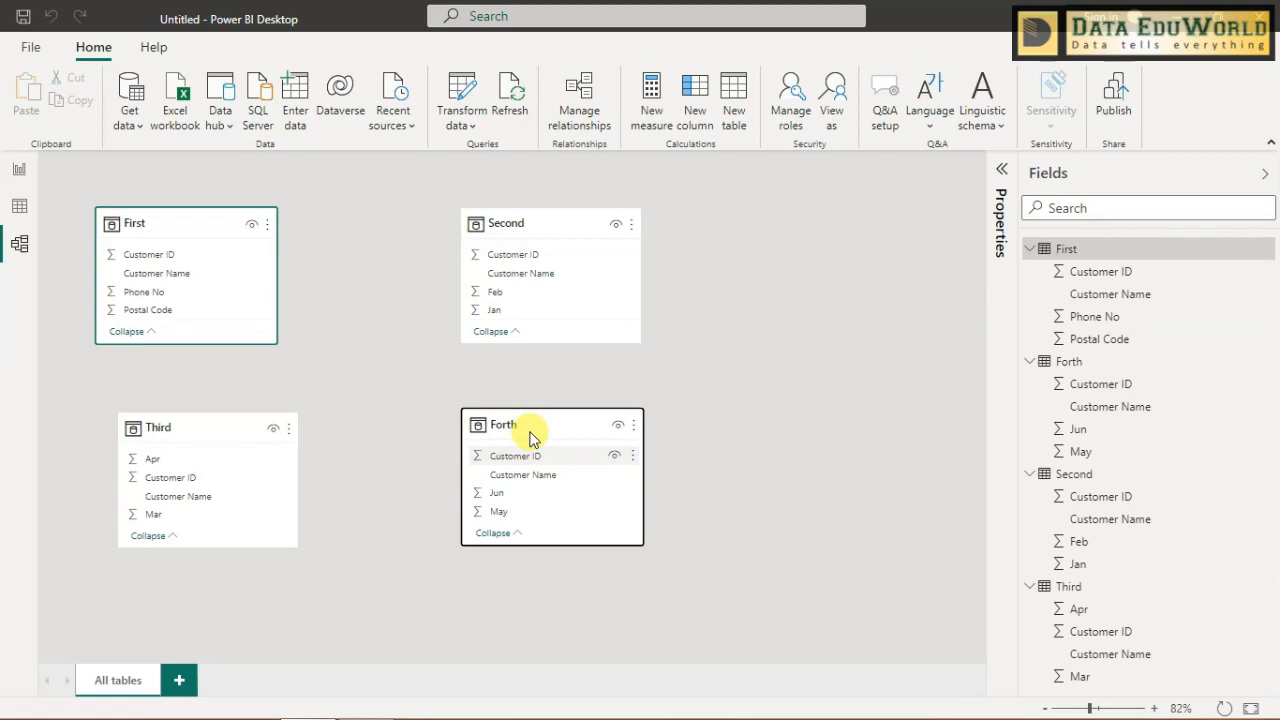
# - Show the table data and examine the Customer ID column in First and the rows of Second
pyautogui.click(196, 256)
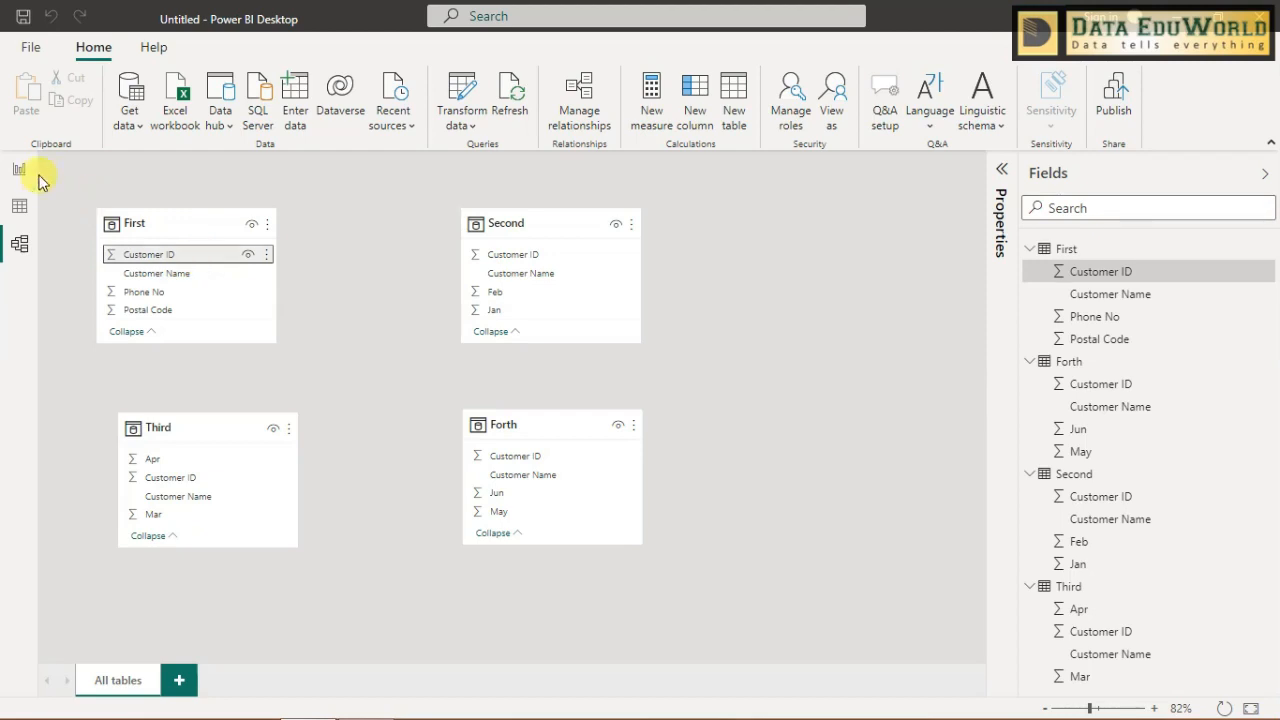
pyautogui.click(20, 205)
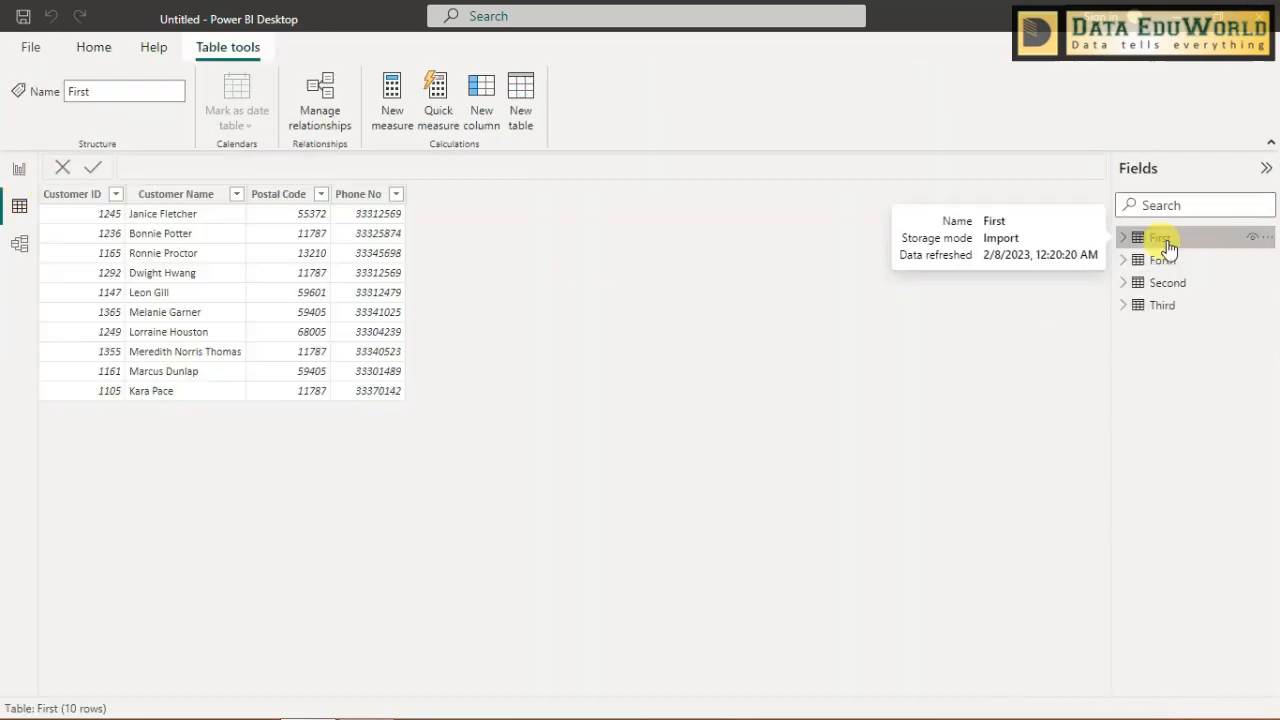
pyautogui.click(104, 195)
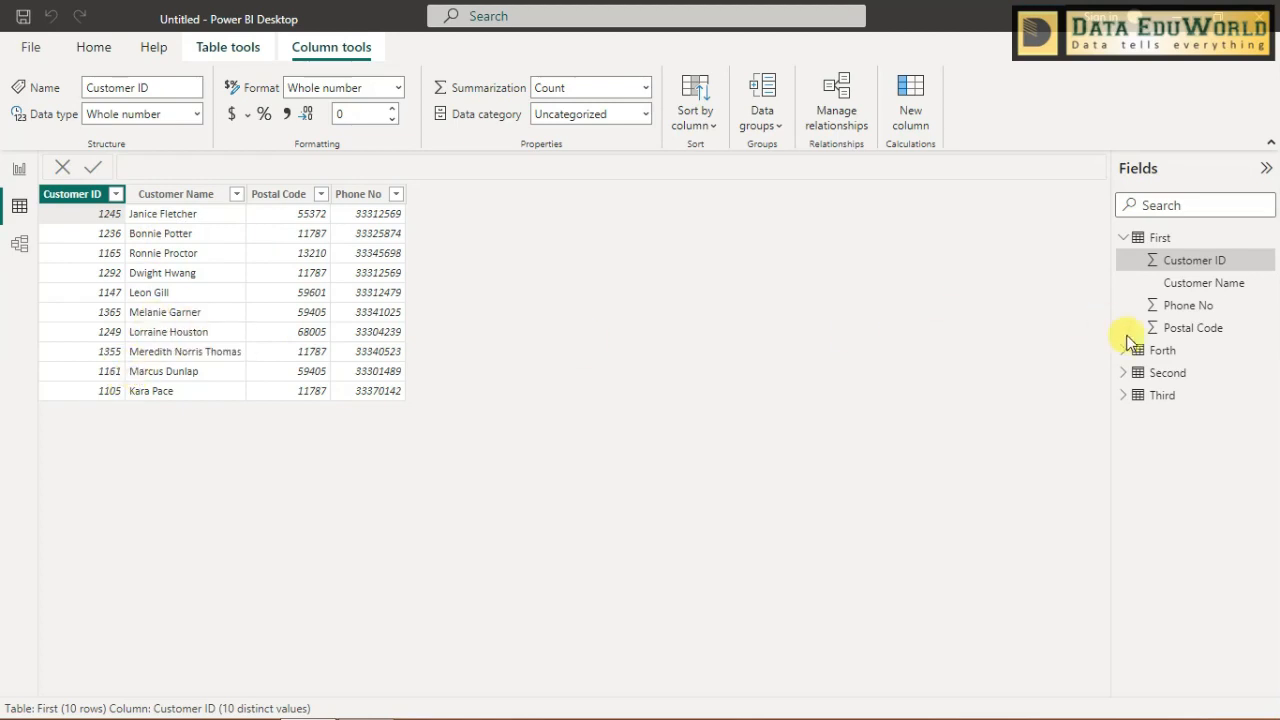
pyautogui.click(1124, 238)
pyautogui.click(1148, 286)
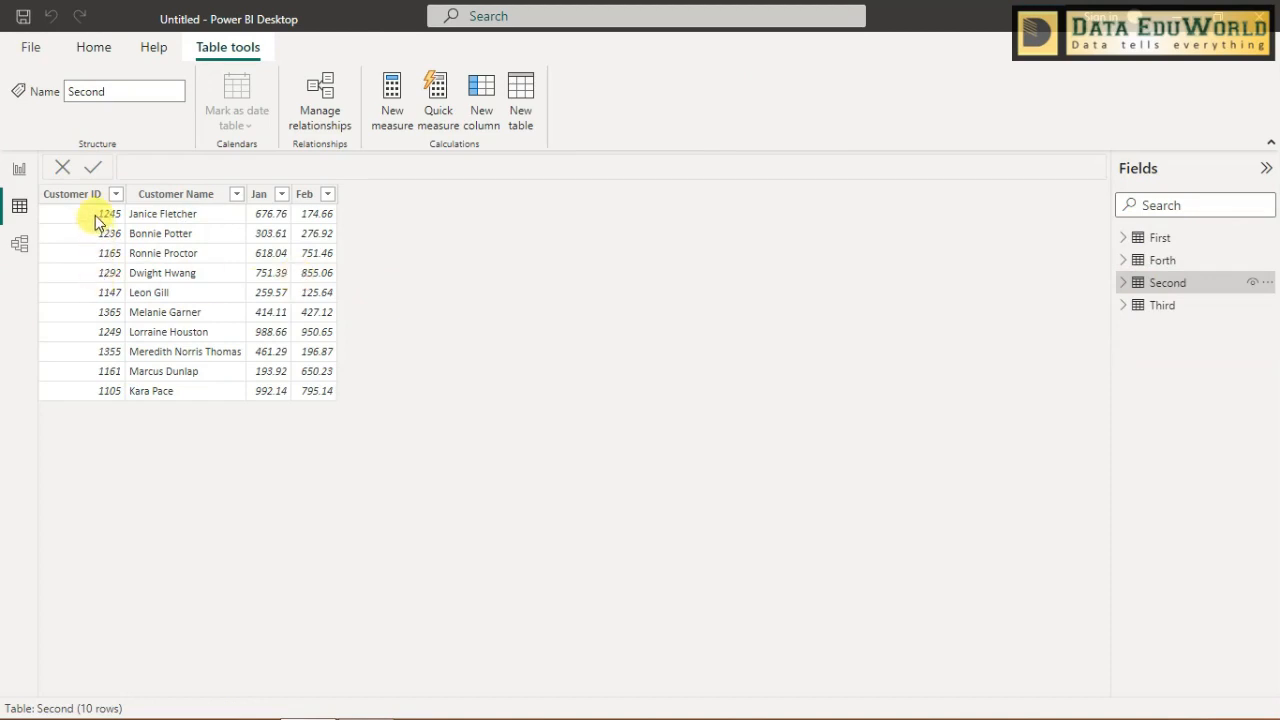
# - Examine all rows of the Third table for repeated Customer ID and Customer Name entries
pyautogui.click(1164, 306)
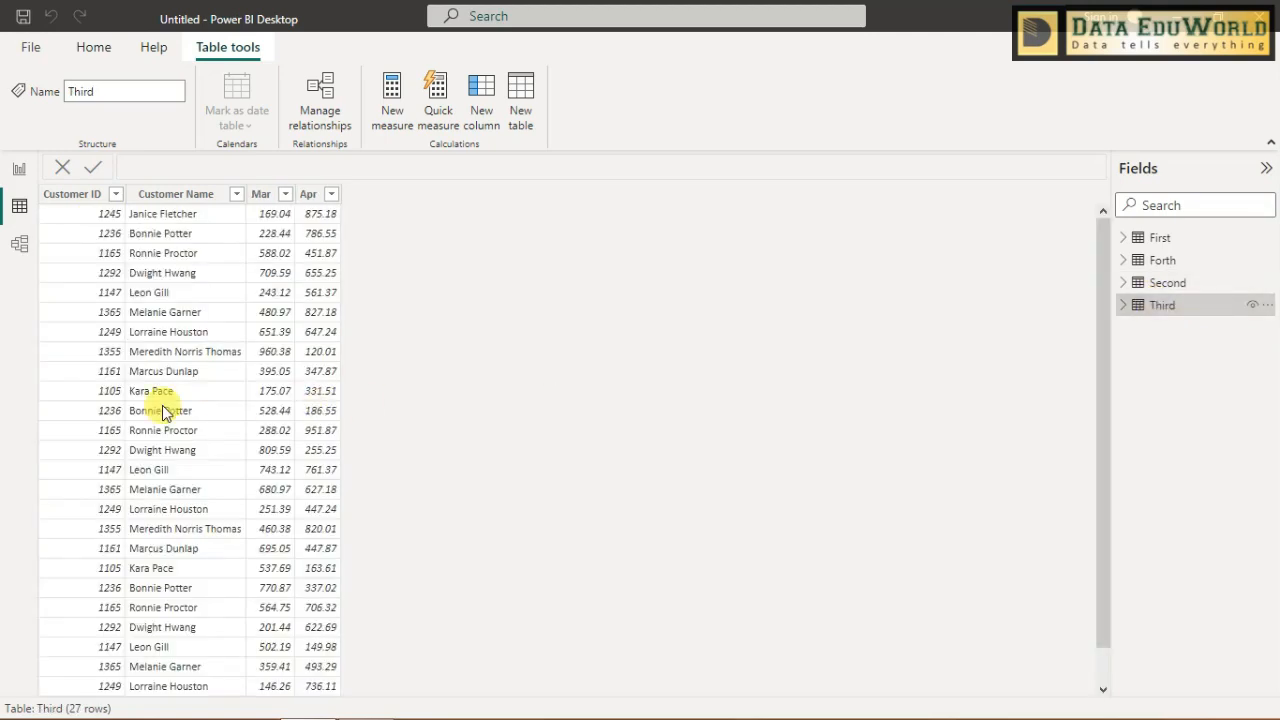
pyautogui.scroll(-1, 200, 486)
pyautogui.scroll(1, 203, 497)
pyautogui.click(112, 241)
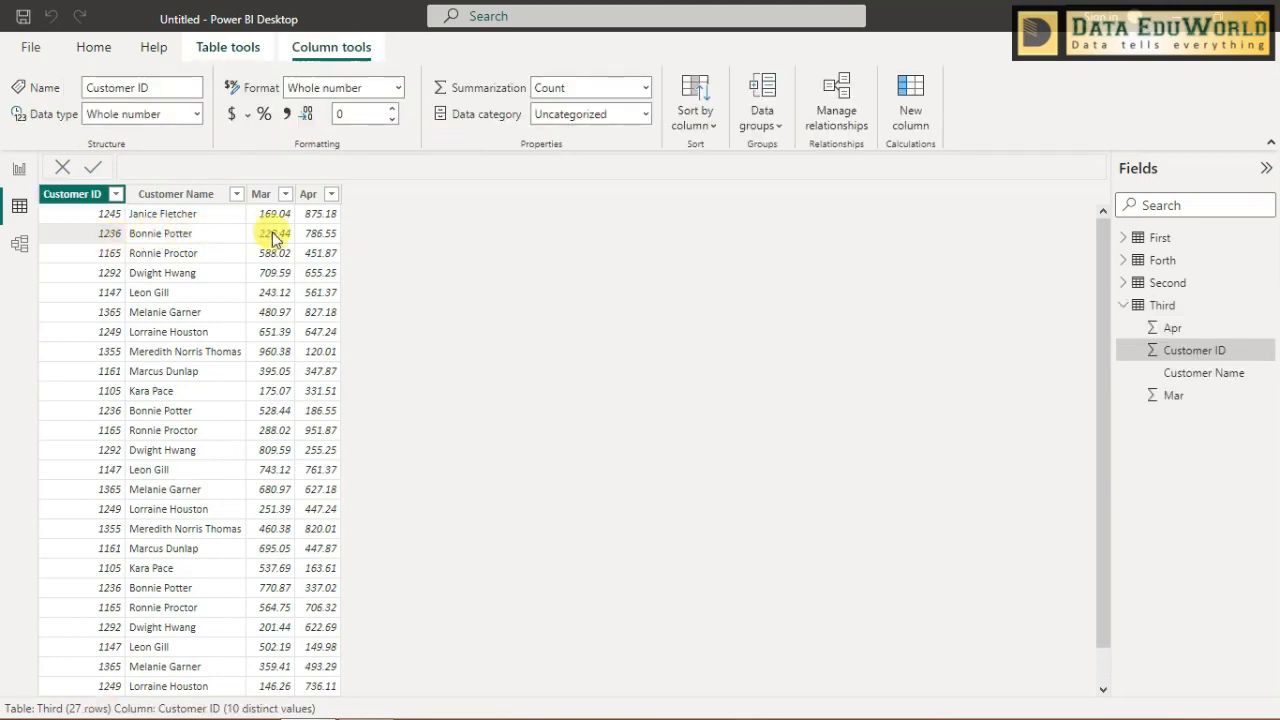
pyautogui.click(124, 411)
pyautogui.click(165, 413)
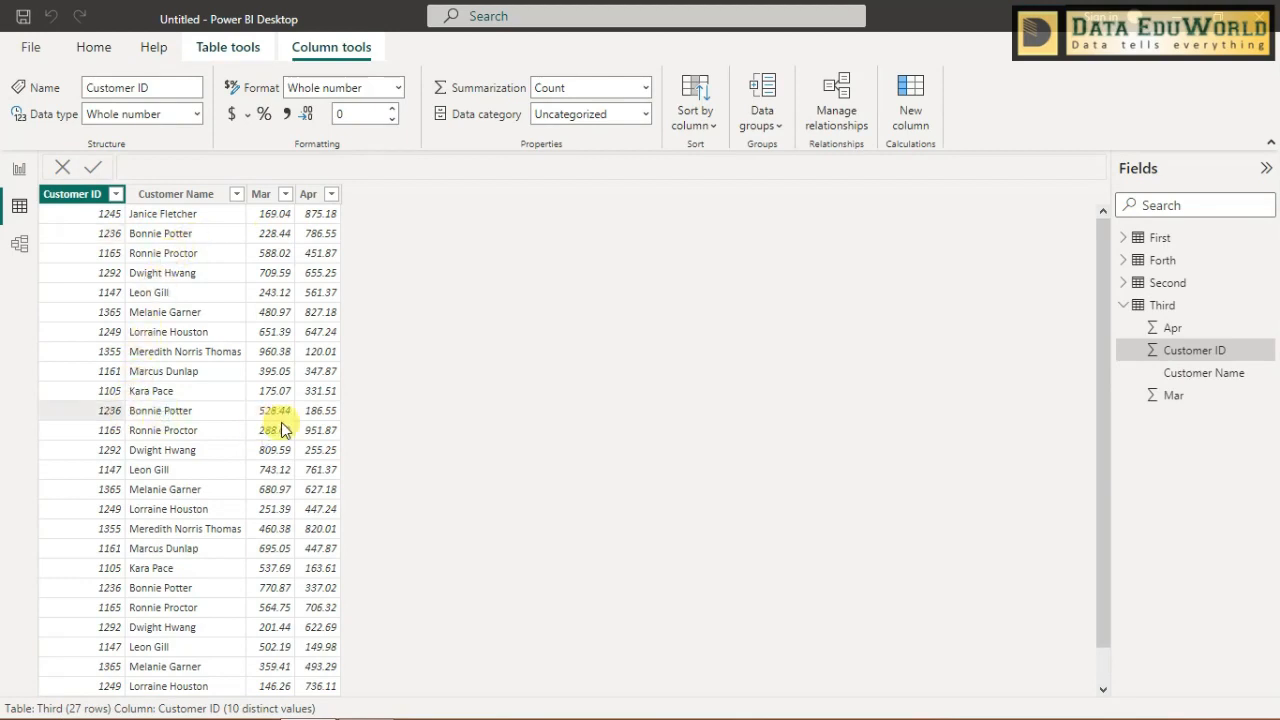
pyautogui.click(115, 592)
pyautogui.click(203, 592)
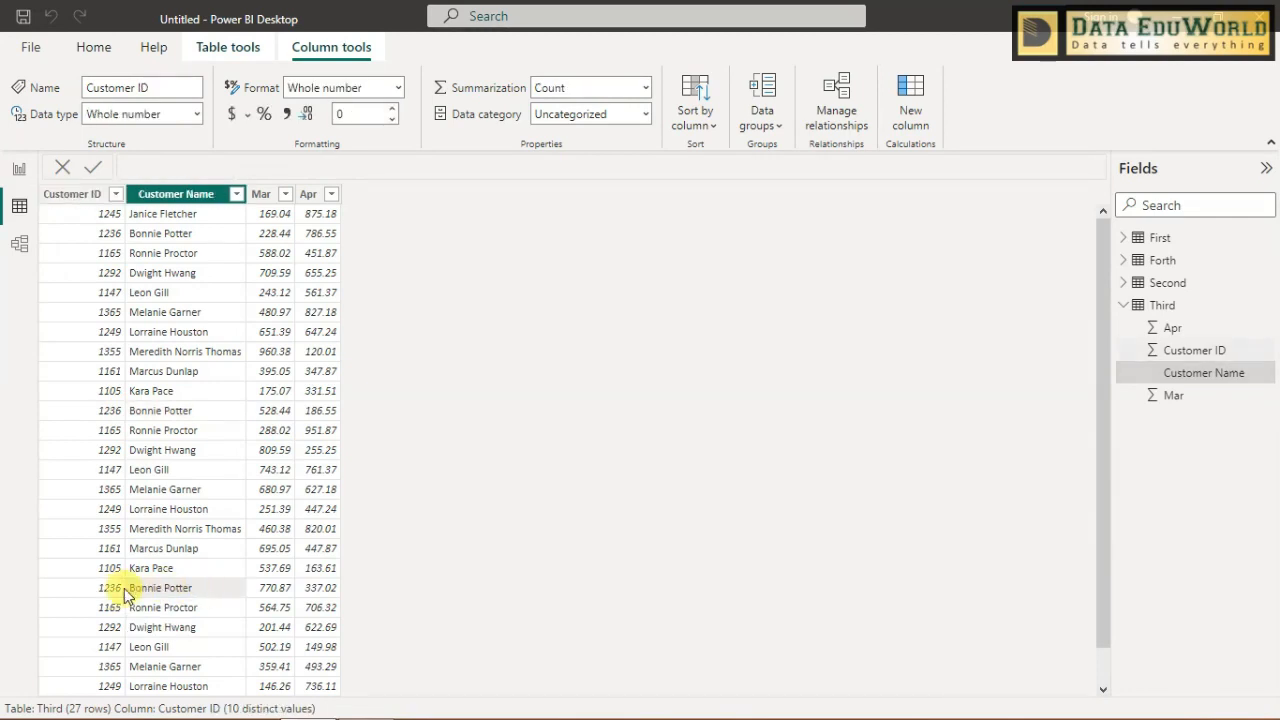
pyautogui.click(120, 589)
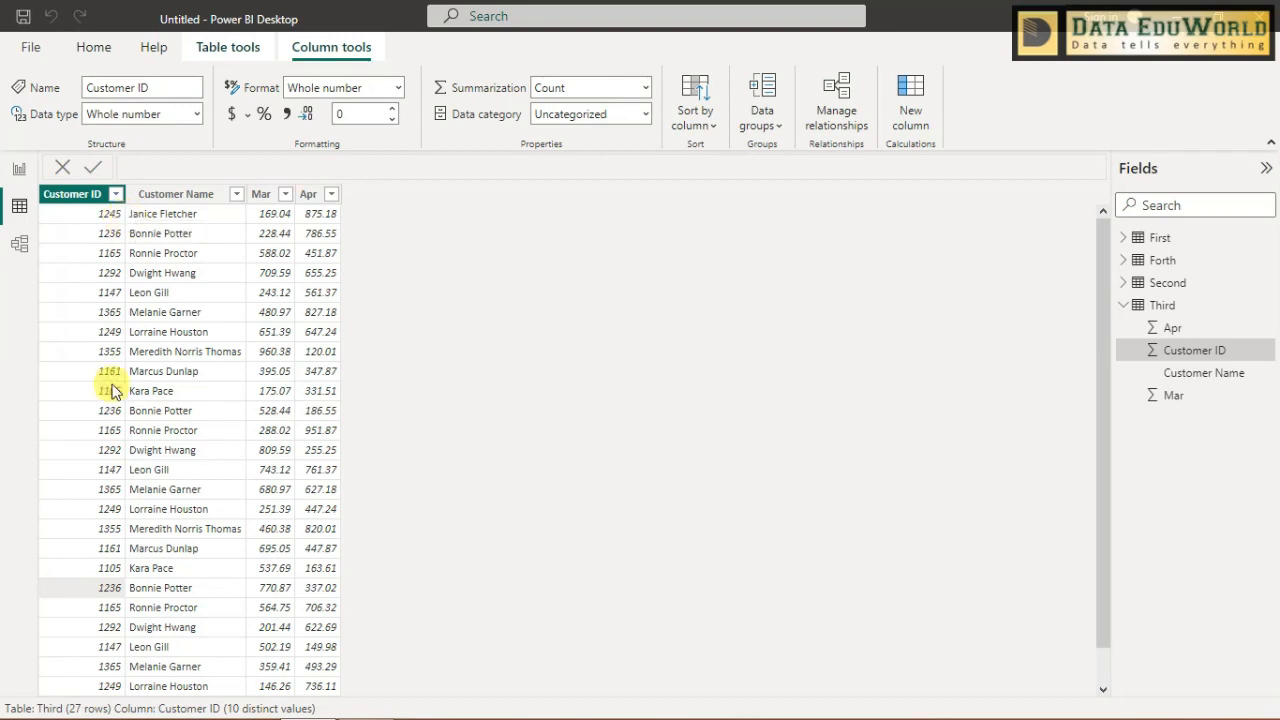
pyautogui.scroll(-2, 140, 632)
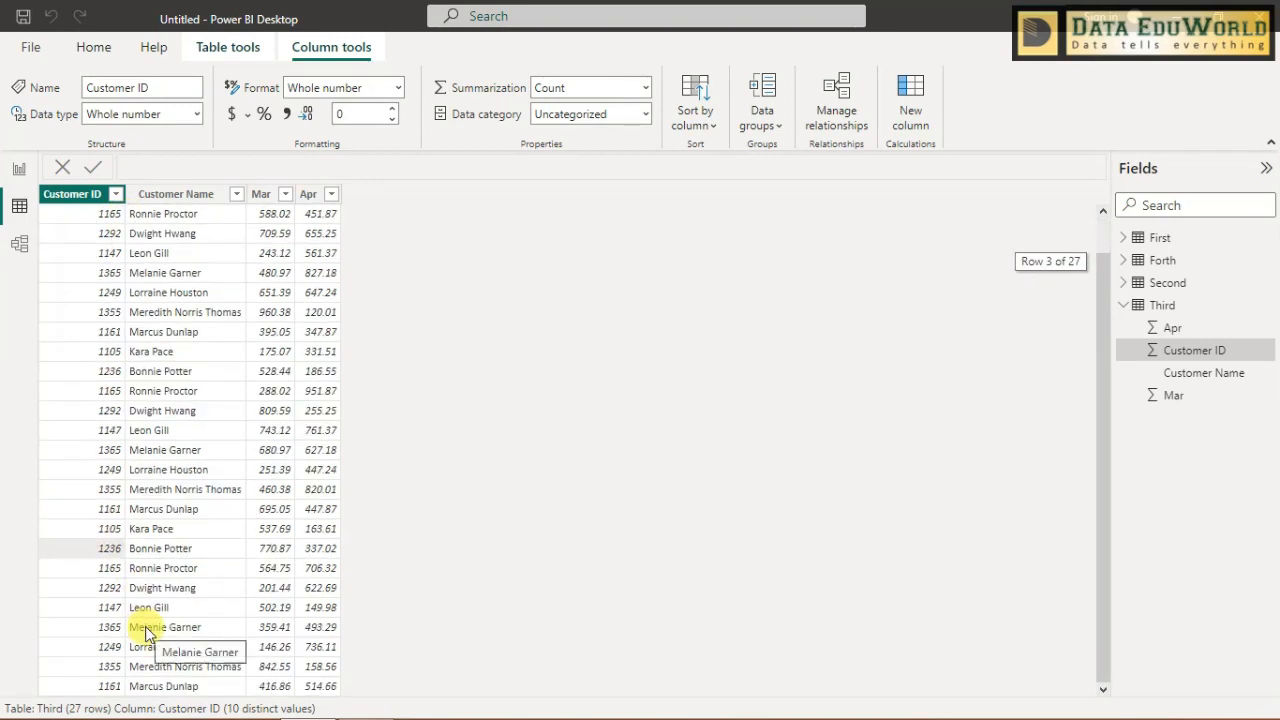
pyautogui.scroll(2, 145, 632)
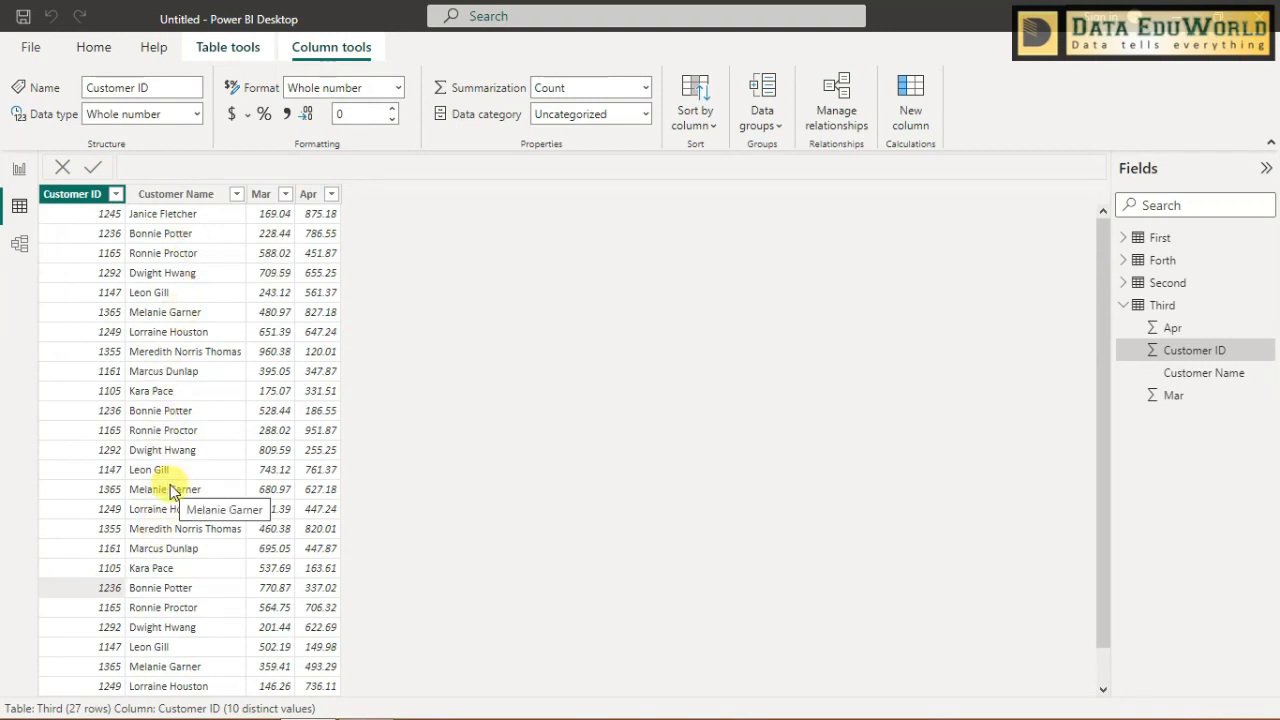
# - Examine the Forth table's rows for repeated Customer ID and Customer Name entries
pyautogui.click(1163, 260)
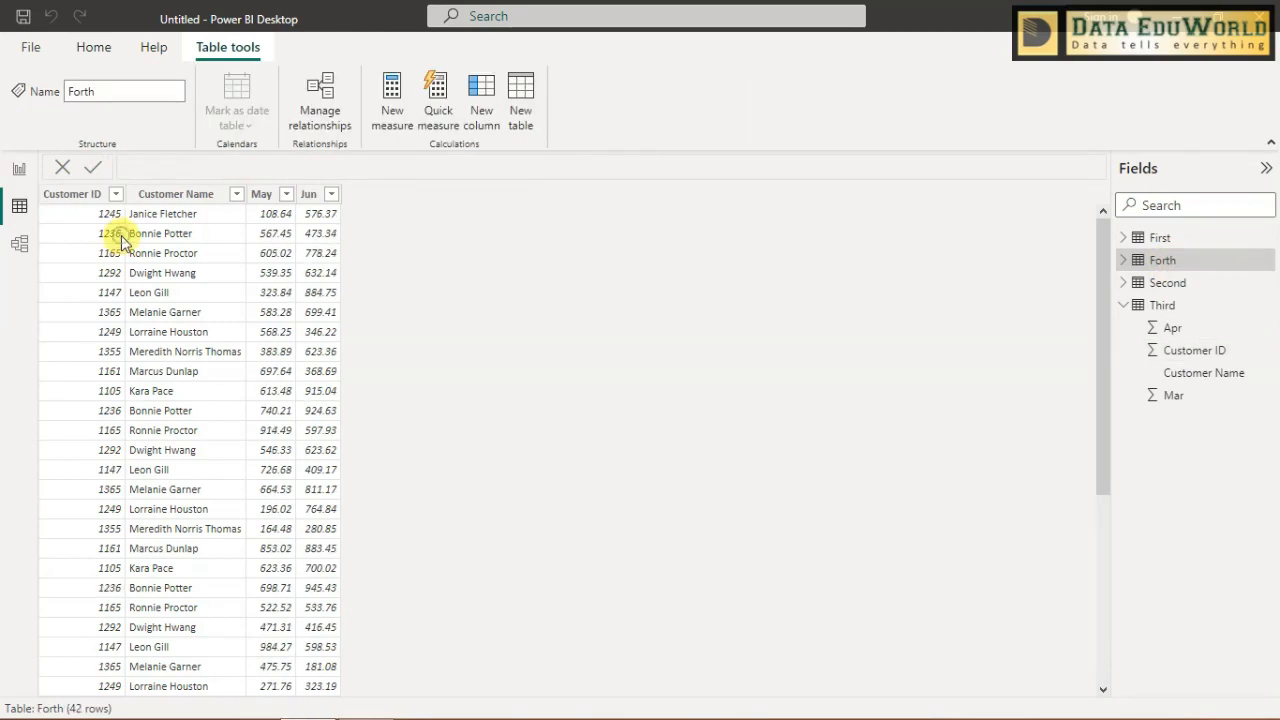
pyautogui.click(108, 242)
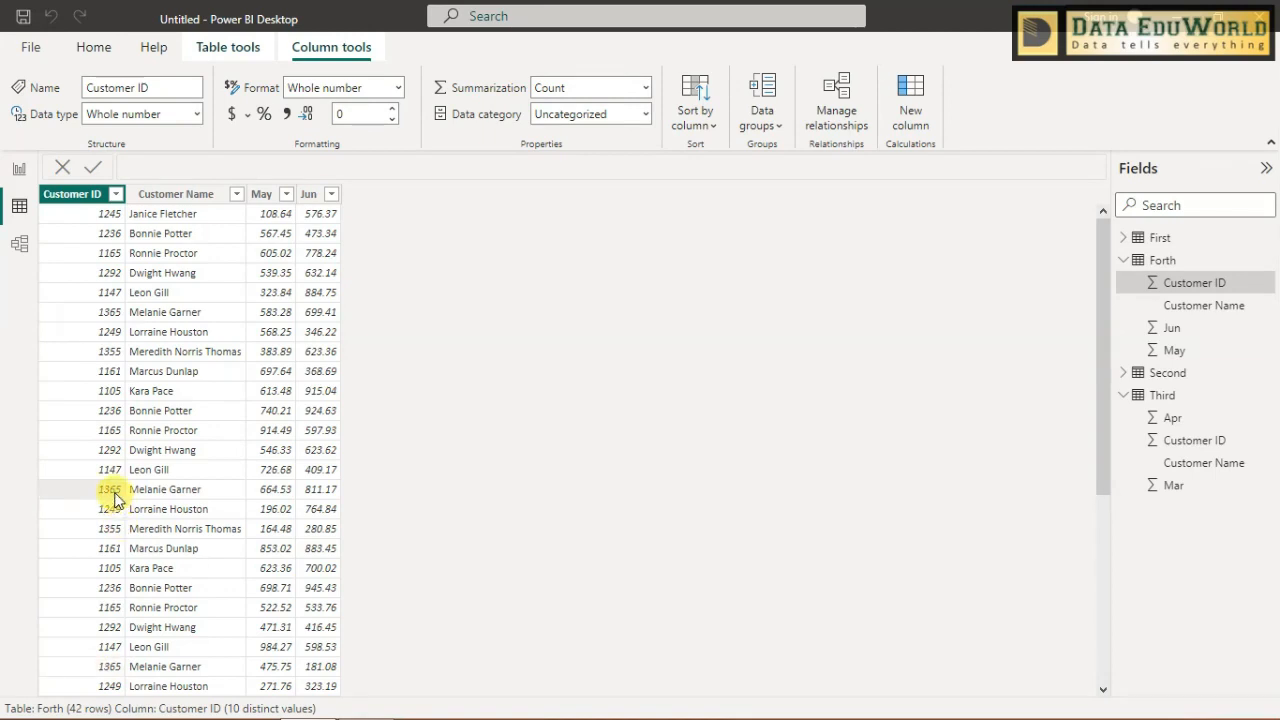
pyautogui.click(145, 314)
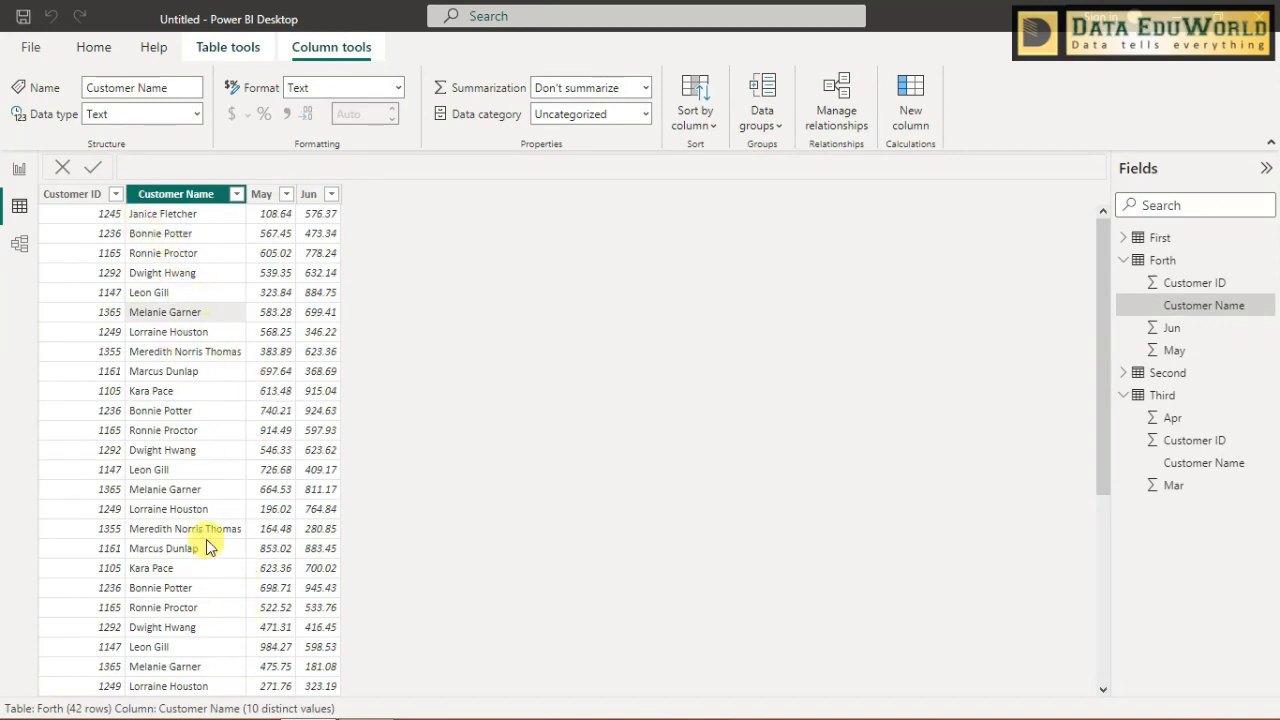
pyautogui.scroll(-4, 205, 470)
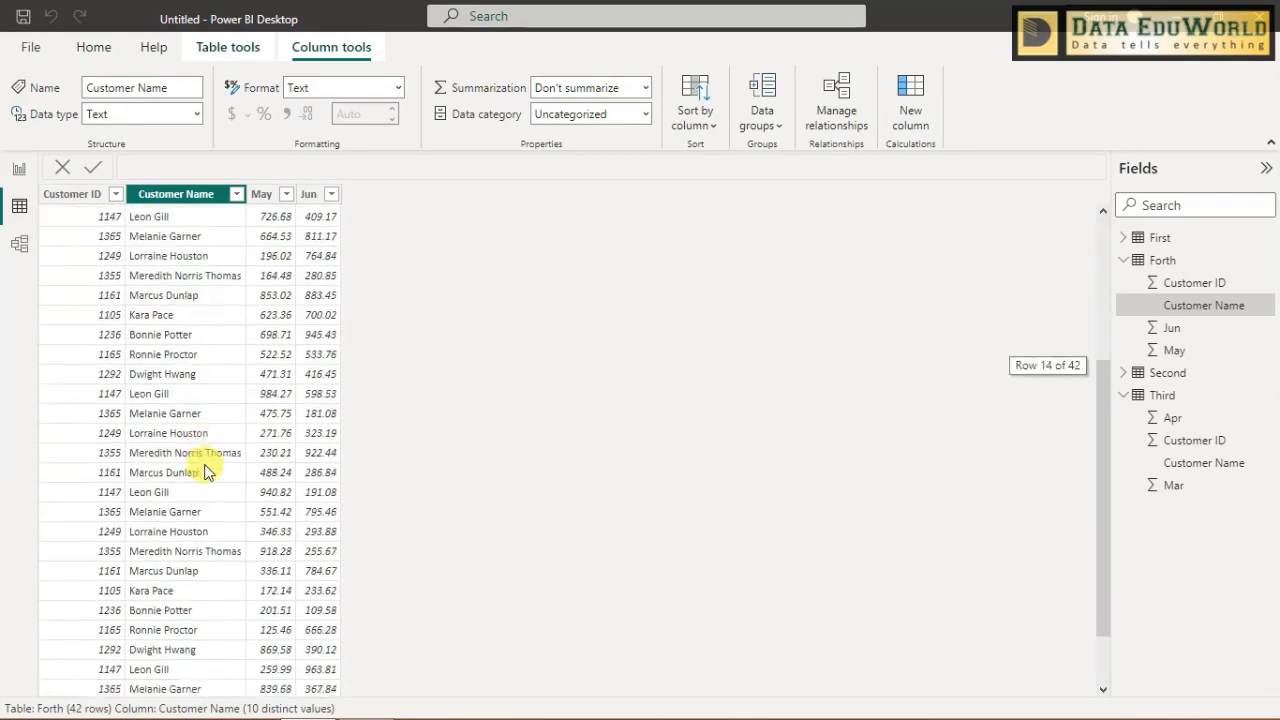
pyautogui.scroll(4, 205, 470)
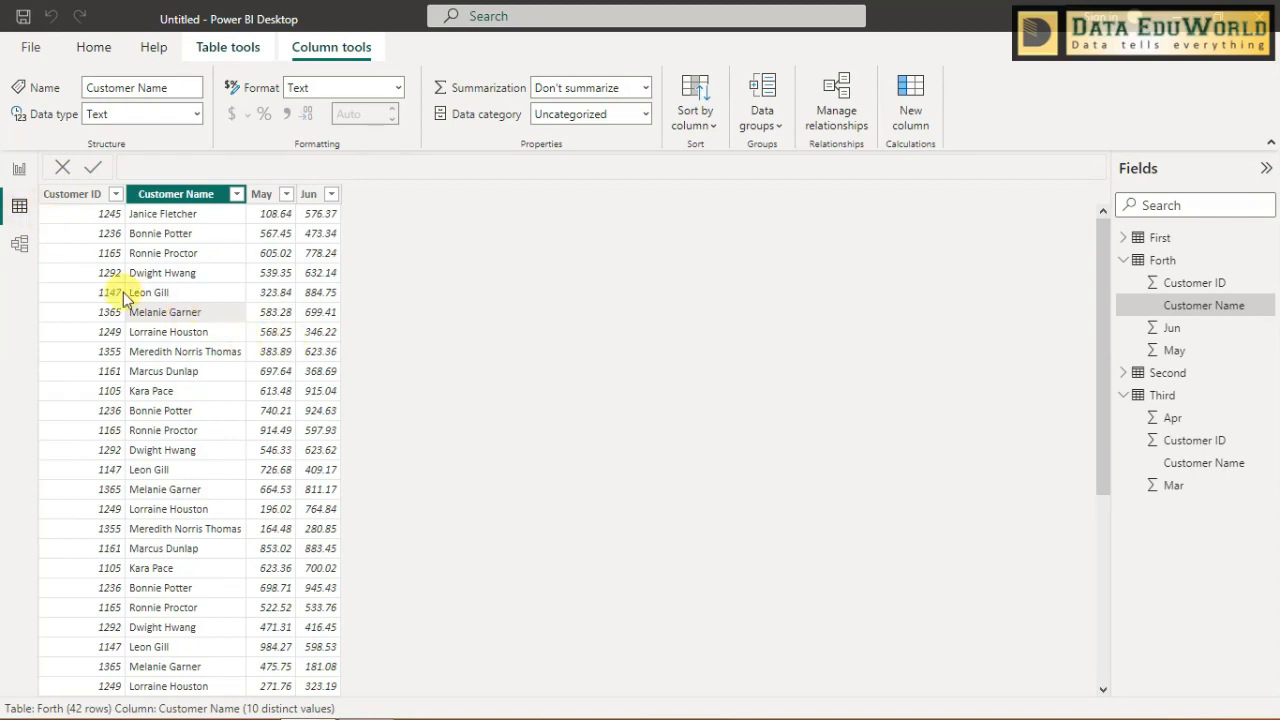
# - Check the First table's rows, then align First above Third and Second above Forth in the model diagram
pyautogui.click(1156, 241)
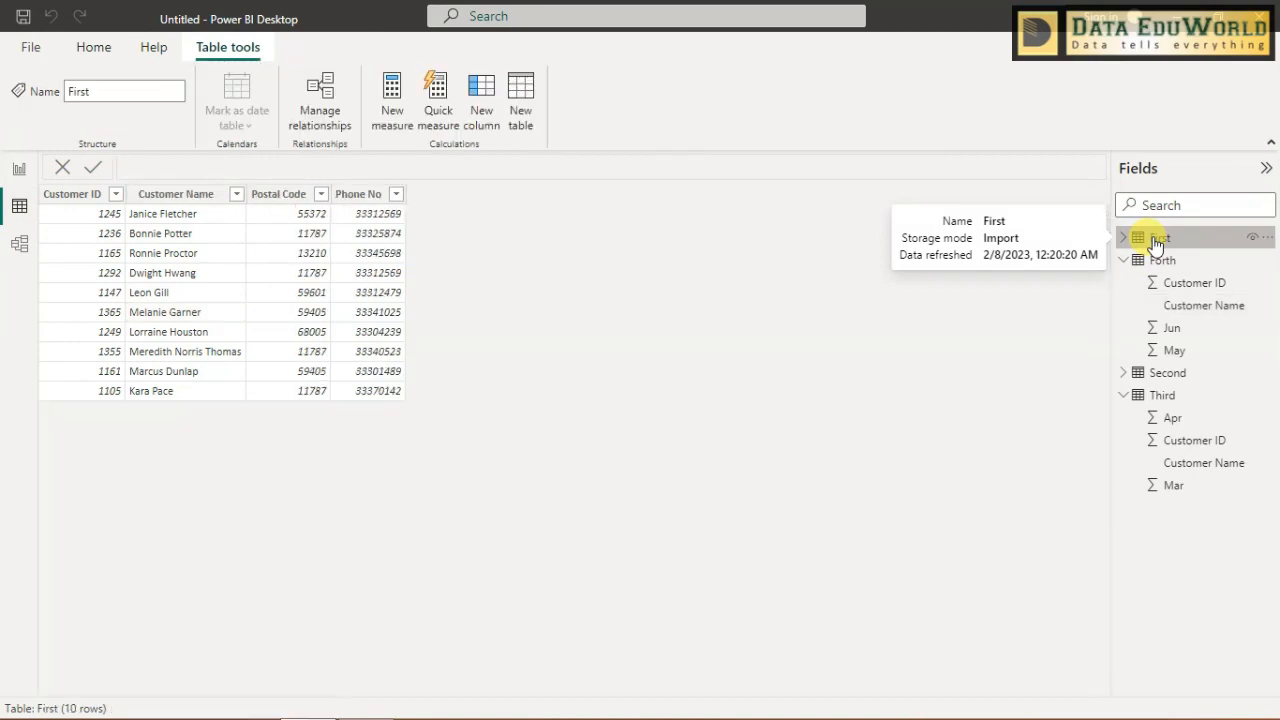
pyautogui.click(19, 243)
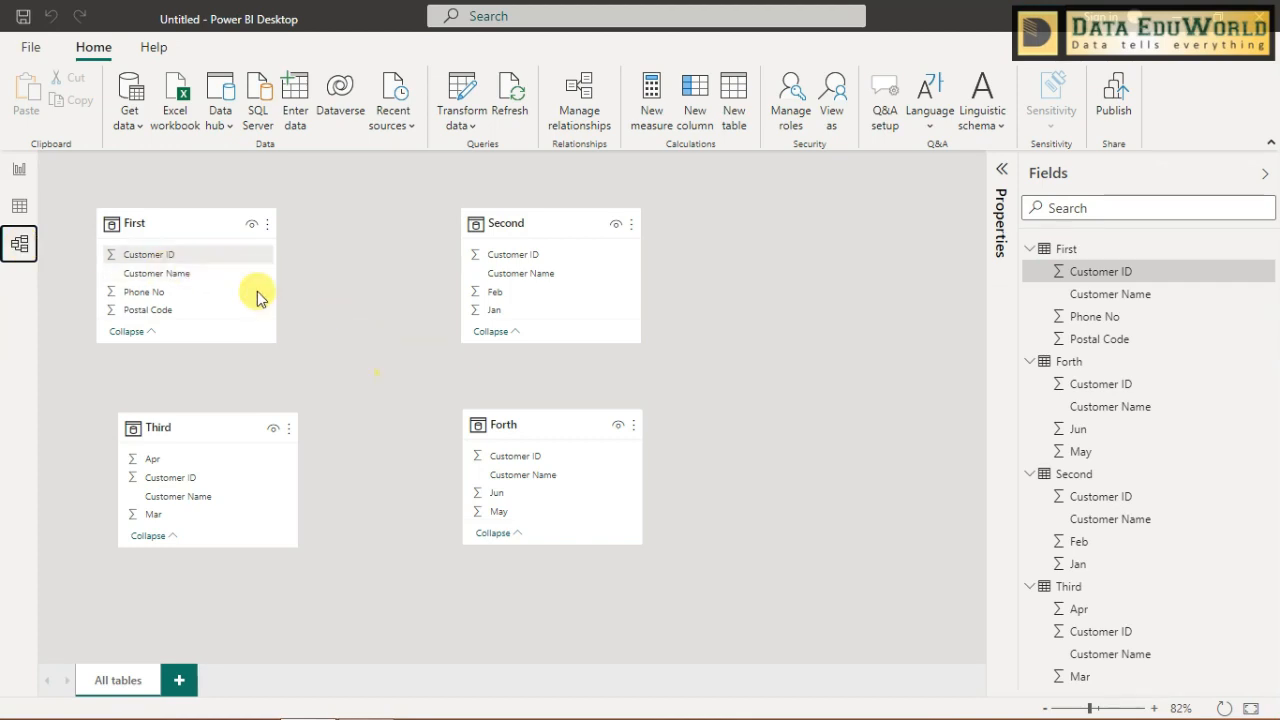
pyautogui.click(218, 215)
pyautogui.moveTo(218, 213); pyautogui.dragTo(226, 214)
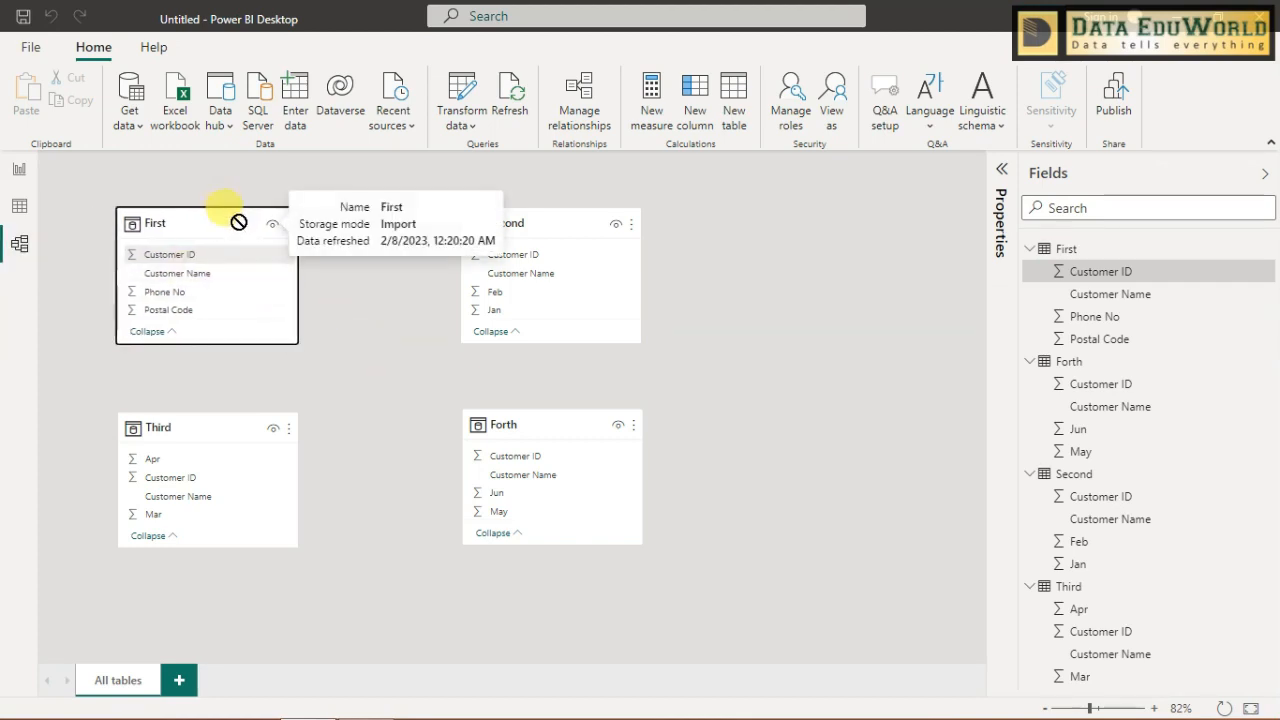
pyautogui.click(555, 228)
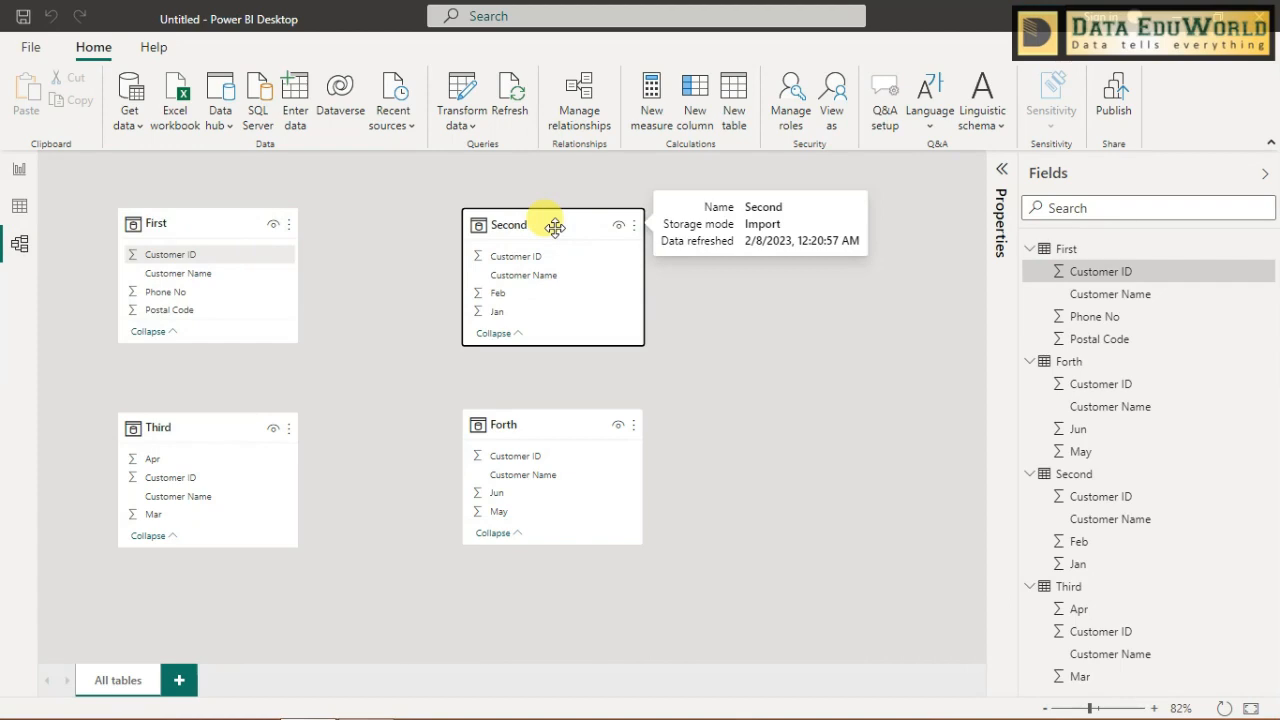
# - Place two empty table visuals side by side on report Page 1
pyautogui.click(22, 170)
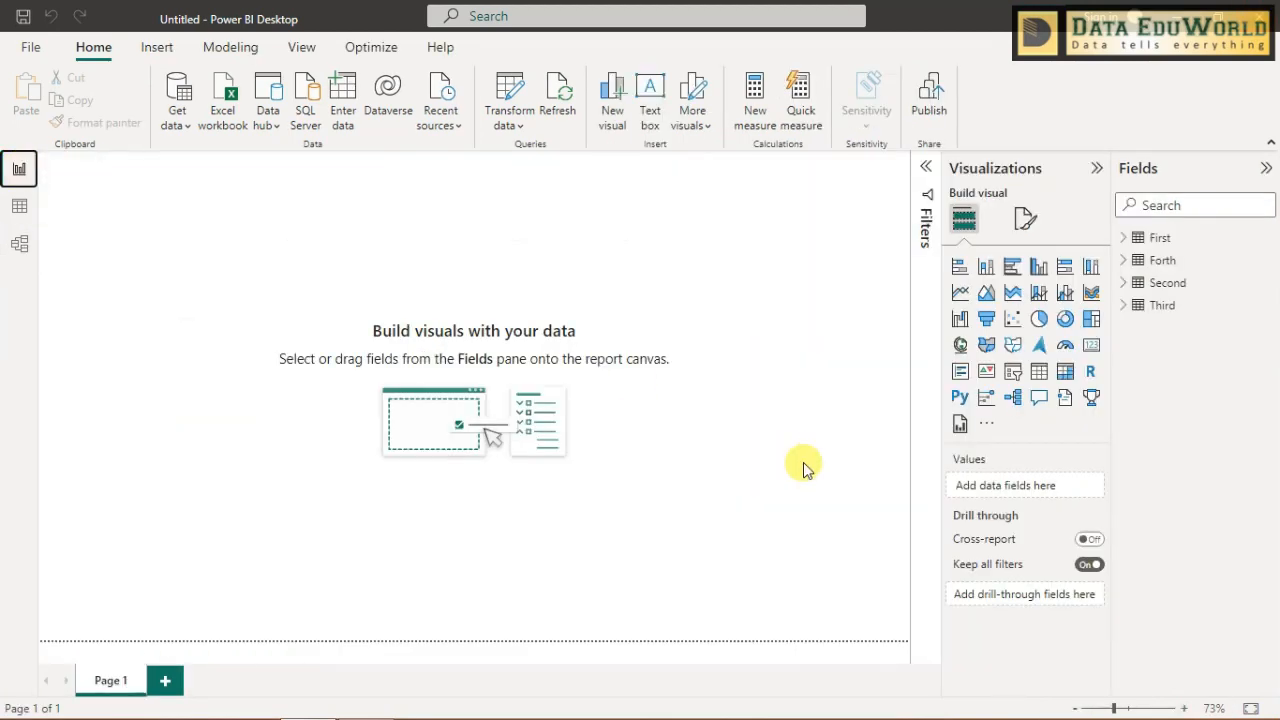
pyautogui.click(1066, 374)
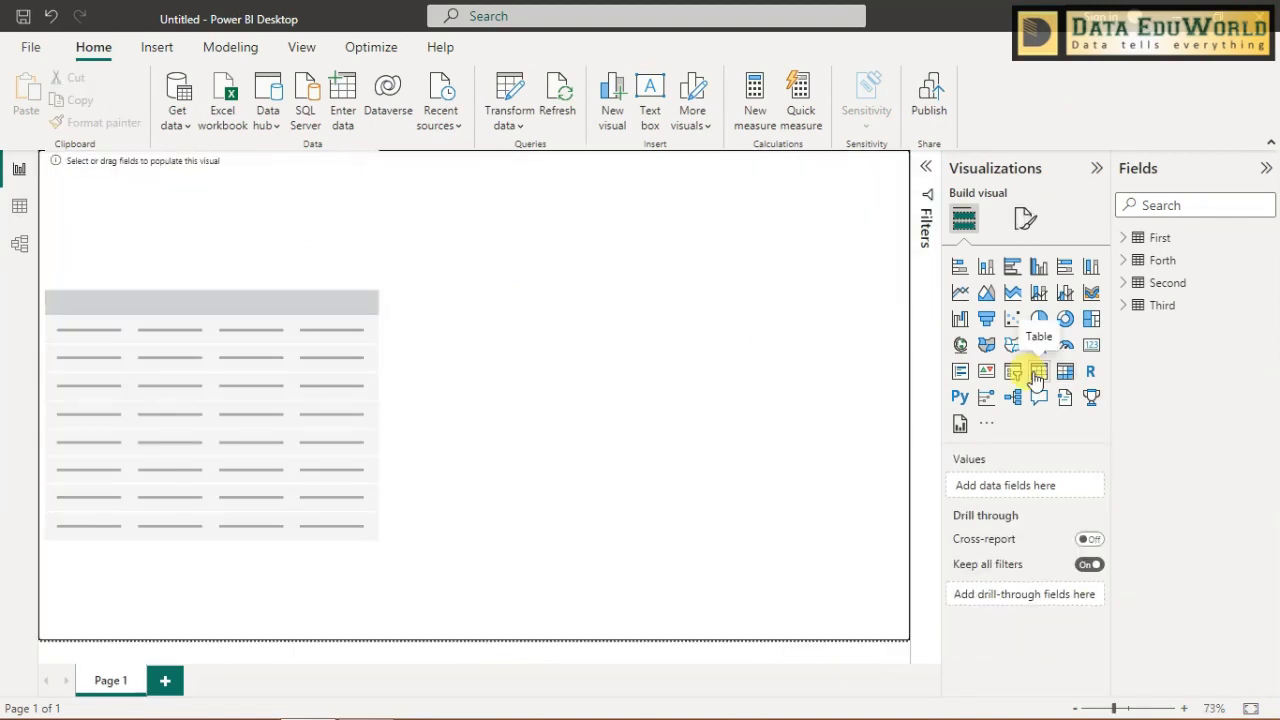
pyautogui.moveTo(1046, 372); pyautogui.dragTo(540, 260)
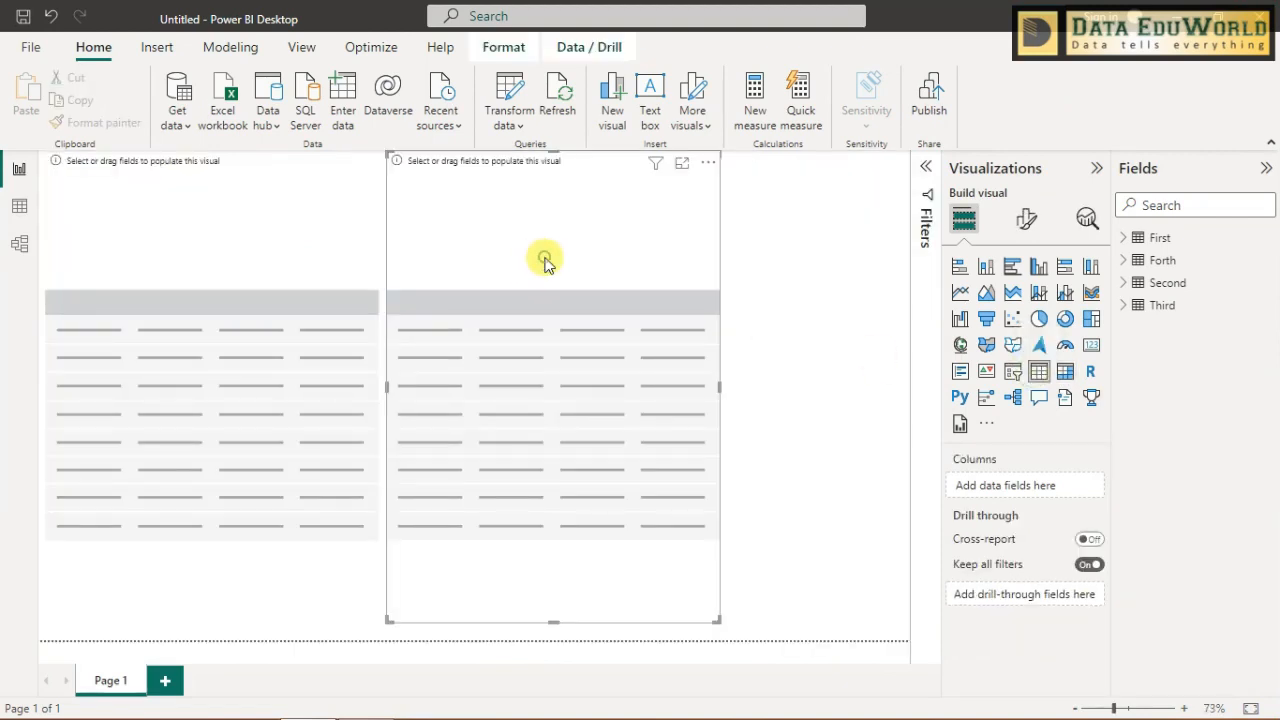
pyautogui.click(278, 390)
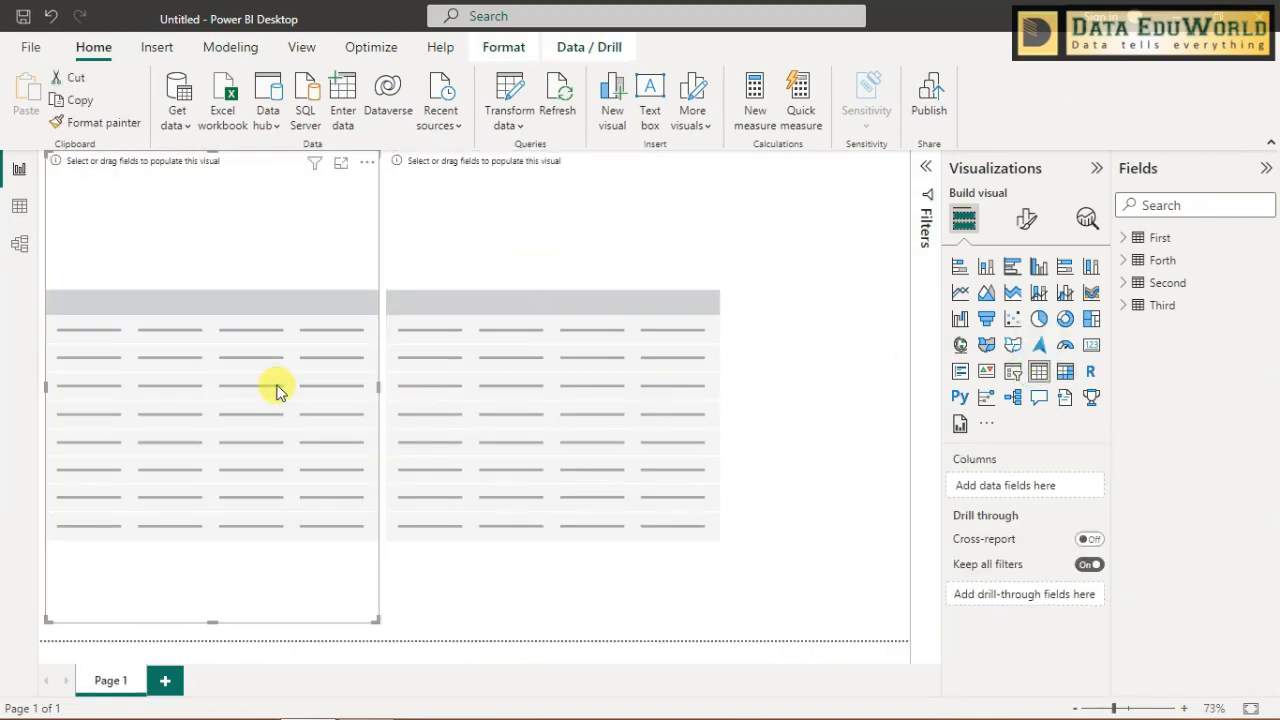
pyautogui.click(600, 257)
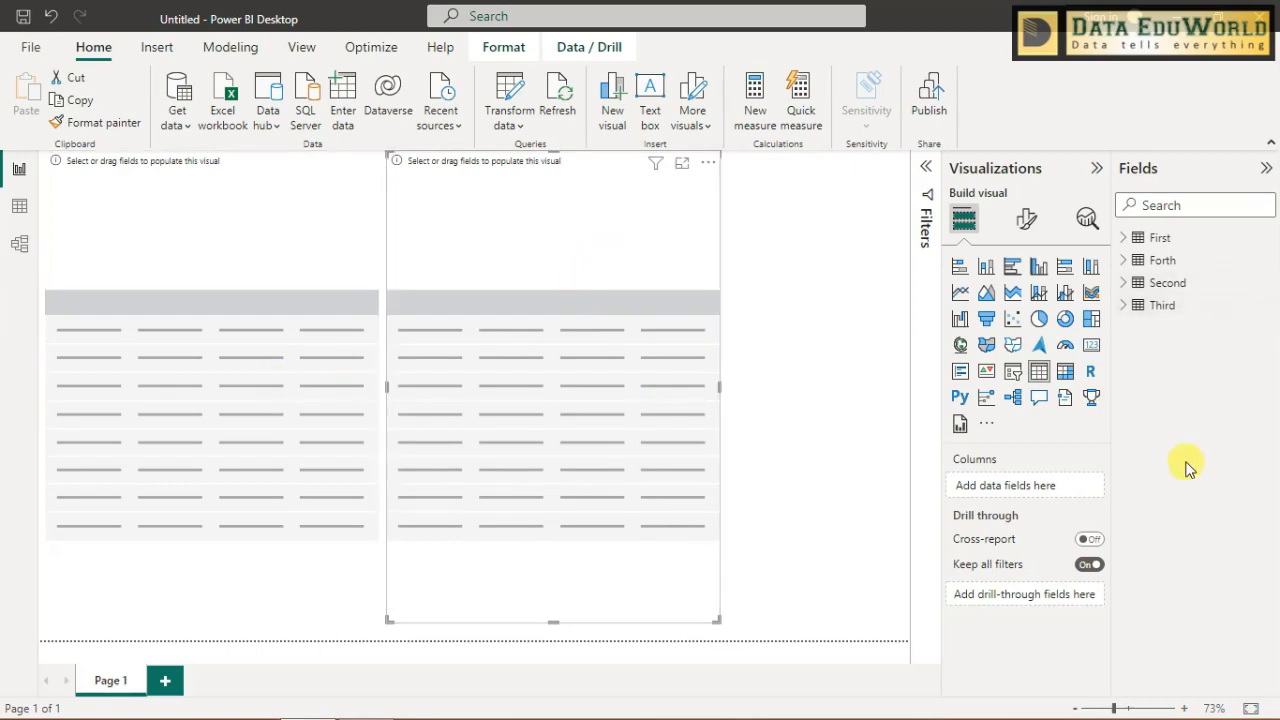
# - Add Customer ID from First and Jan and Feb from Second as columns of the first table visual
pyautogui.click(368, 279)
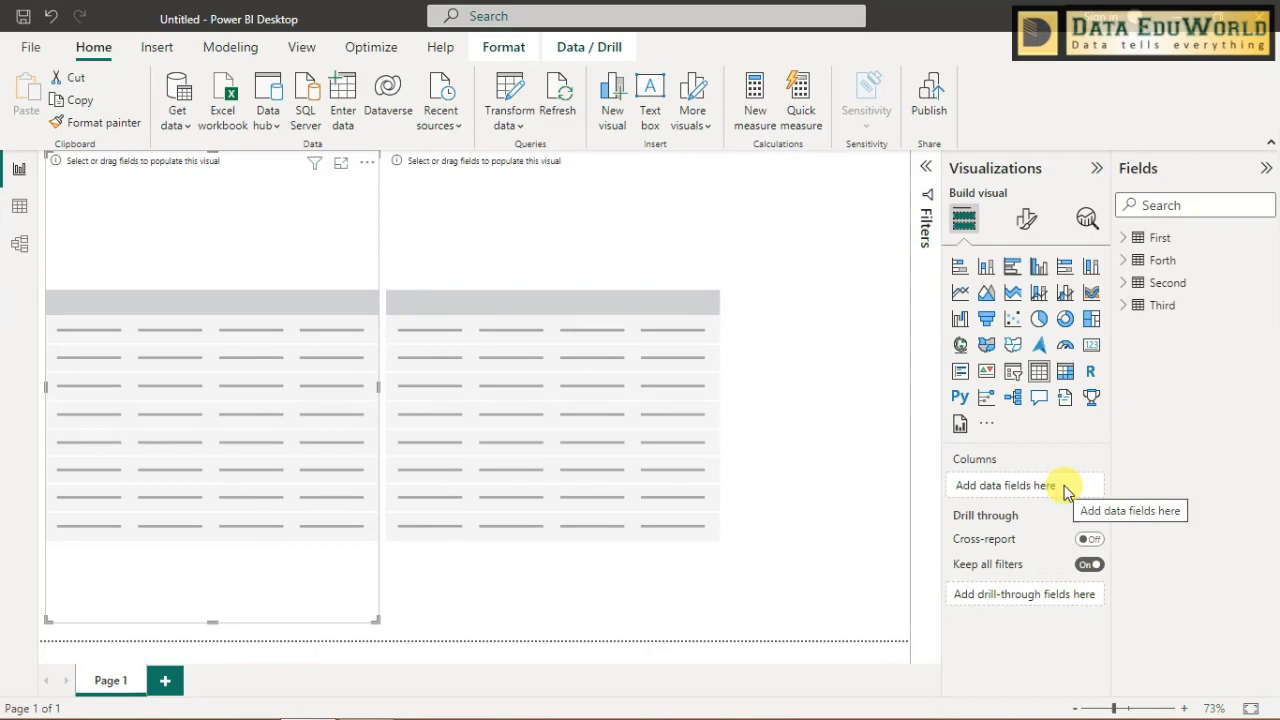
pyautogui.click(1130, 240)
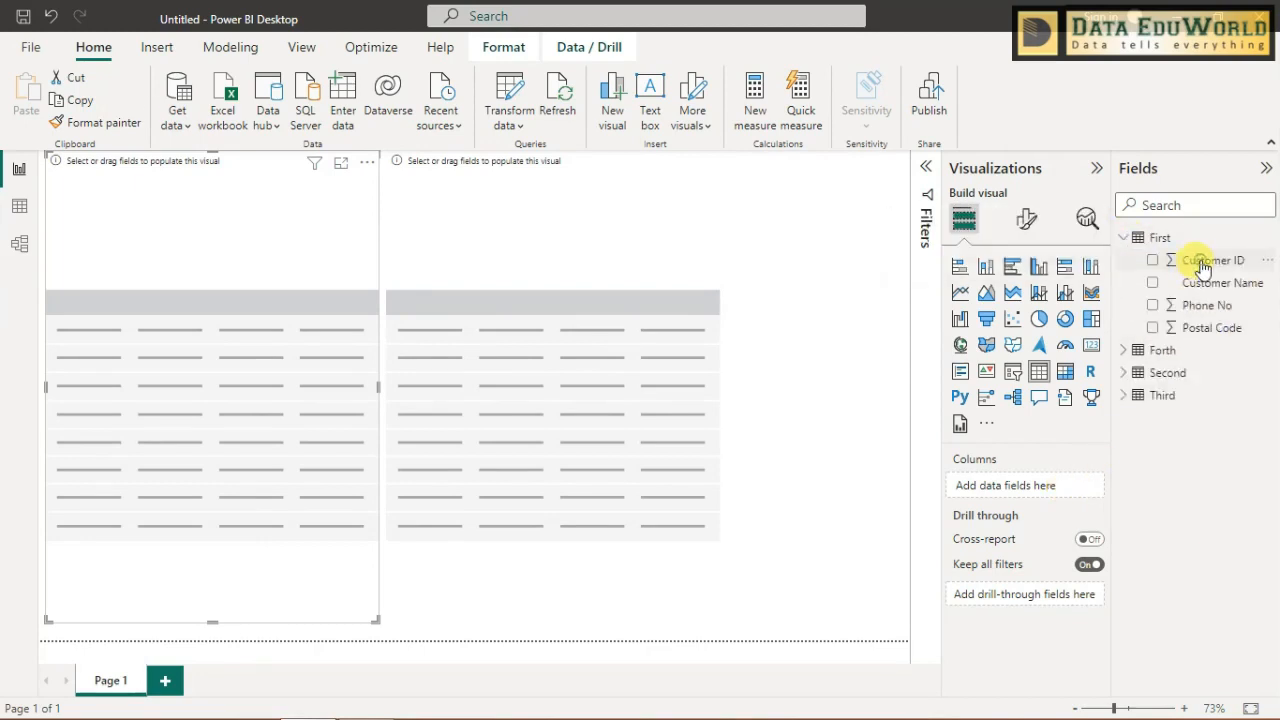
pyautogui.moveTo(1160, 262); pyautogui.dragTo(1014, 491)
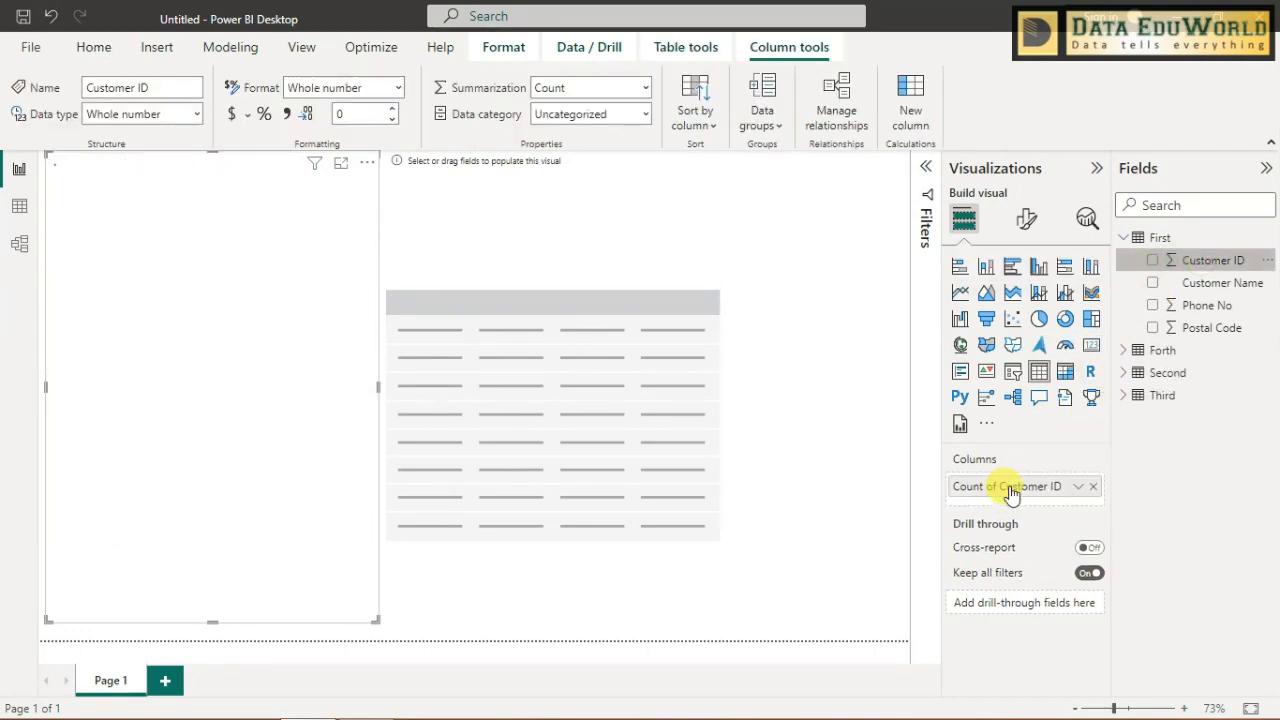
pyautogui.click(1123, 238)
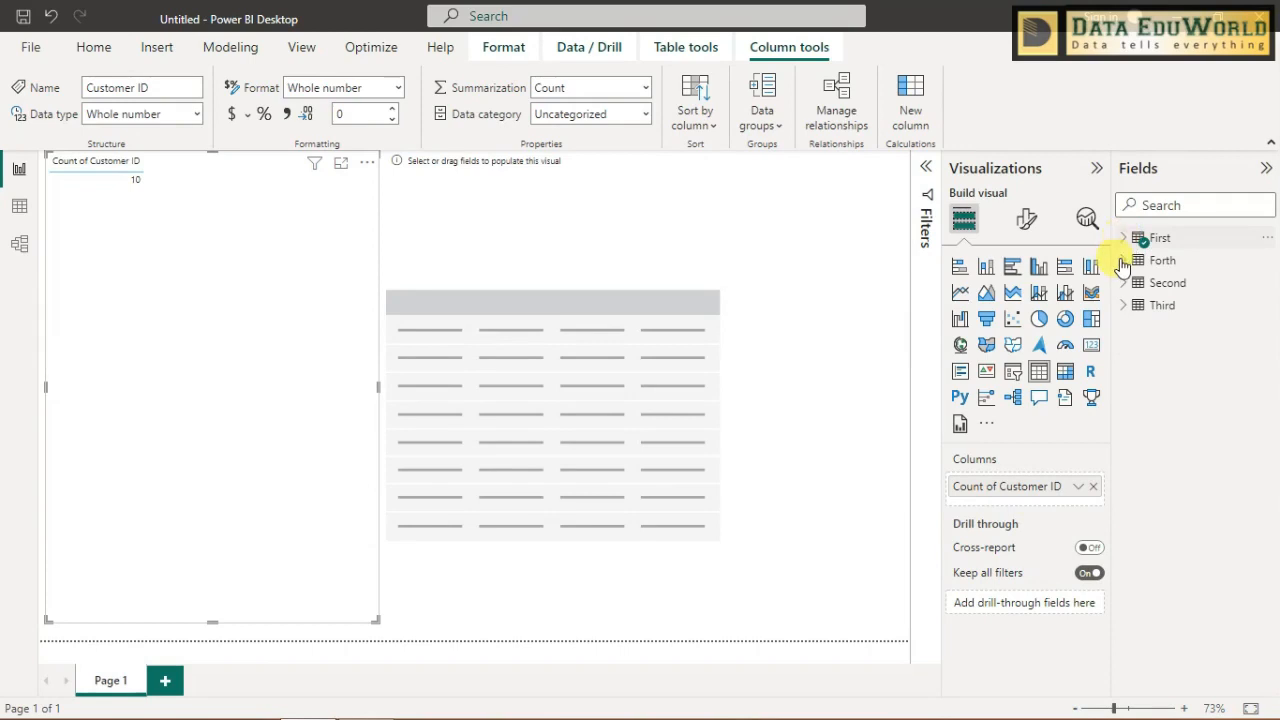
pyautogui.click(1123, 283)
pyautogui.click(1152, 372)
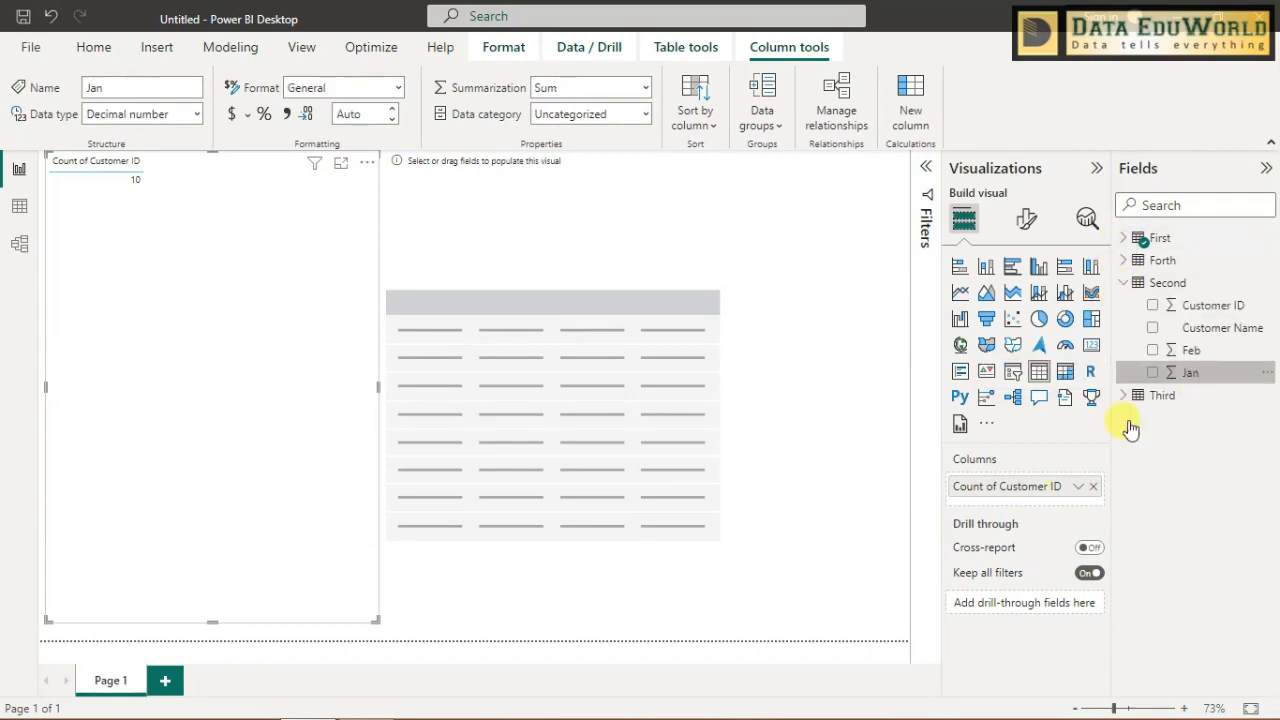
pyautogui.click(1152, 350)
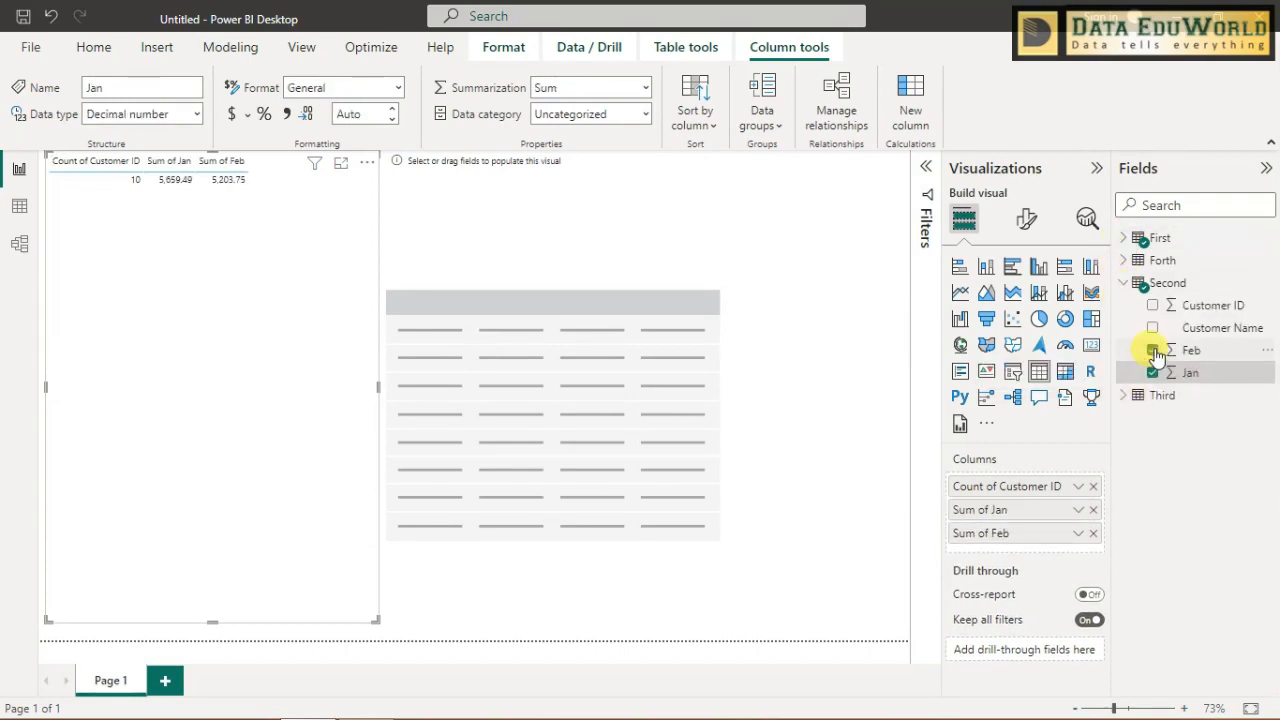
# - Add Mar and Apr from Third and May and Jun from Forth to the same table visual
pyautogui.click(1130, 398)
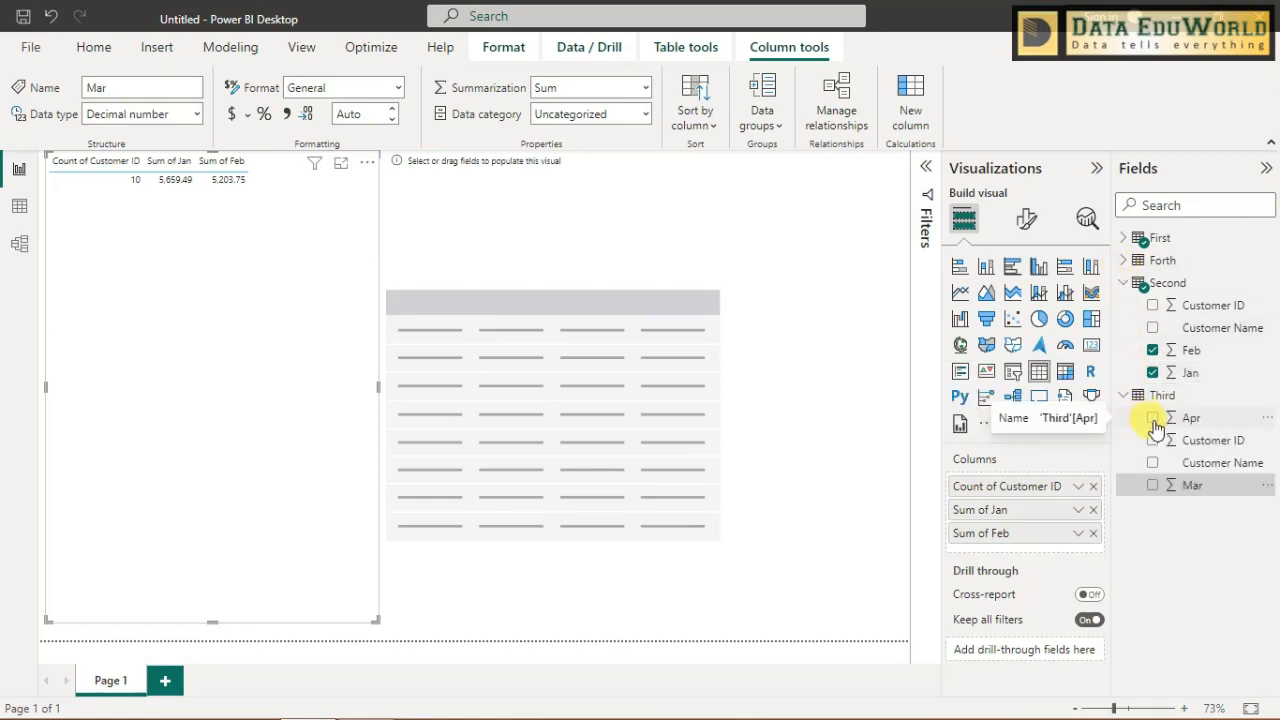
pyautogui.click(1152, 486)
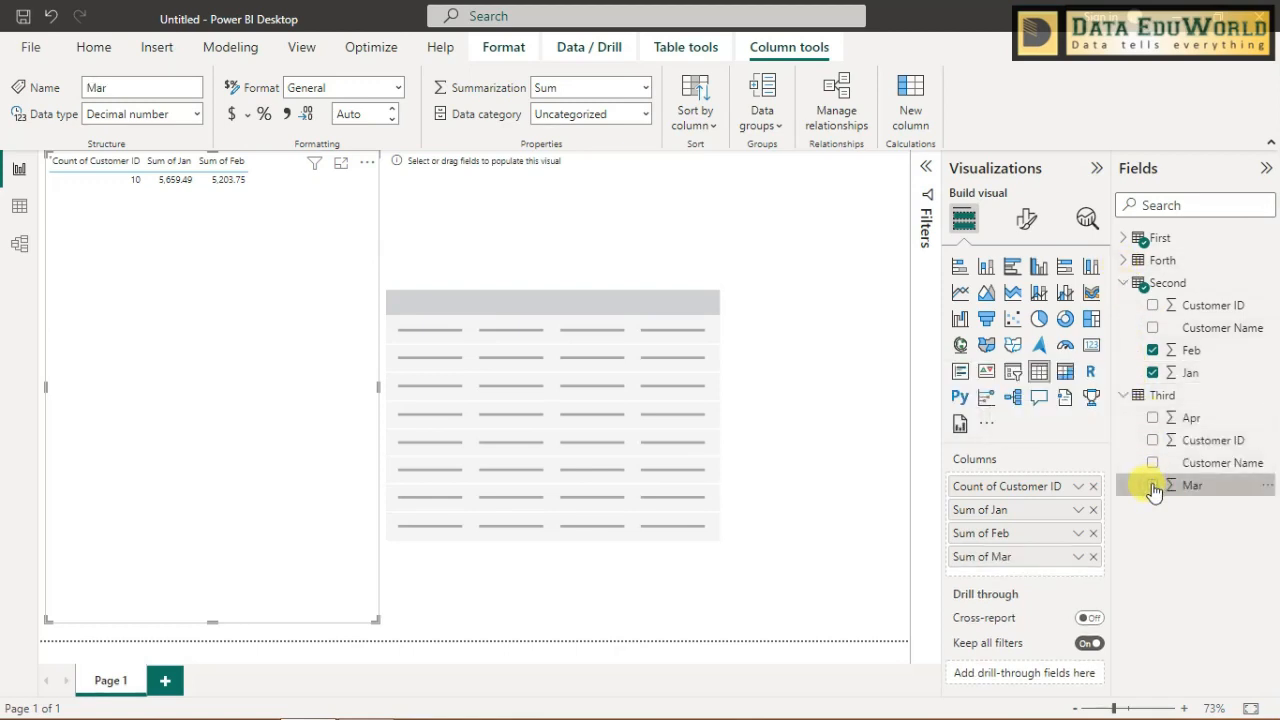
pyautogui.click(1152, 419)
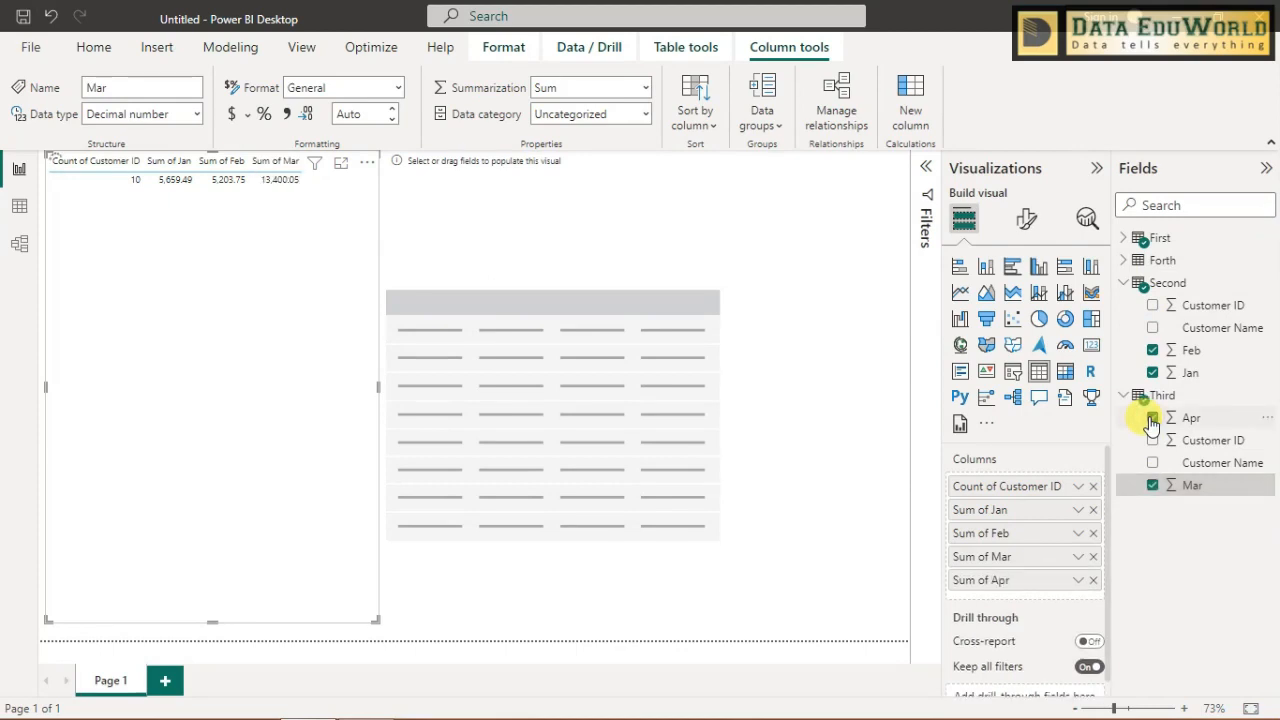
pyautogui.click(1124, 261)
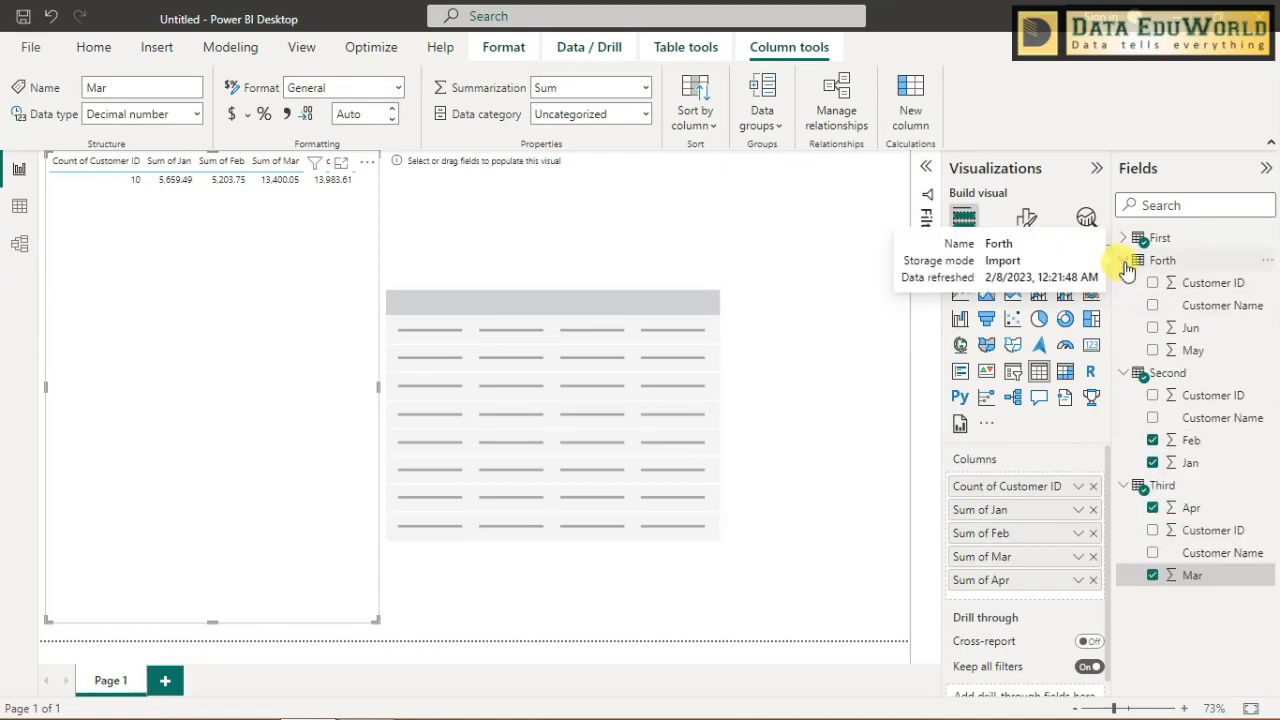
pyautogui.click(1152, 349)
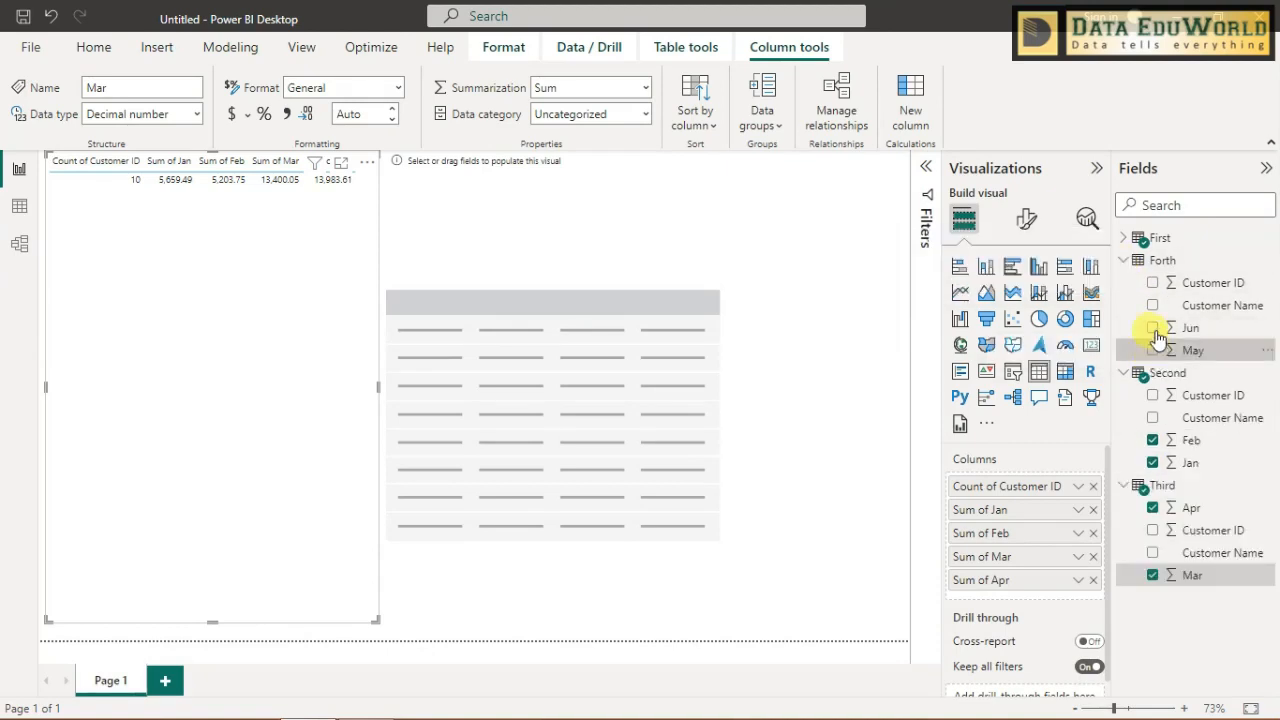
pyautogui.click(1152, 327)
# - Move the empty table visual to the page's far edge and widen the filled one to fit all month columns
pyautogui.click(654, 234)
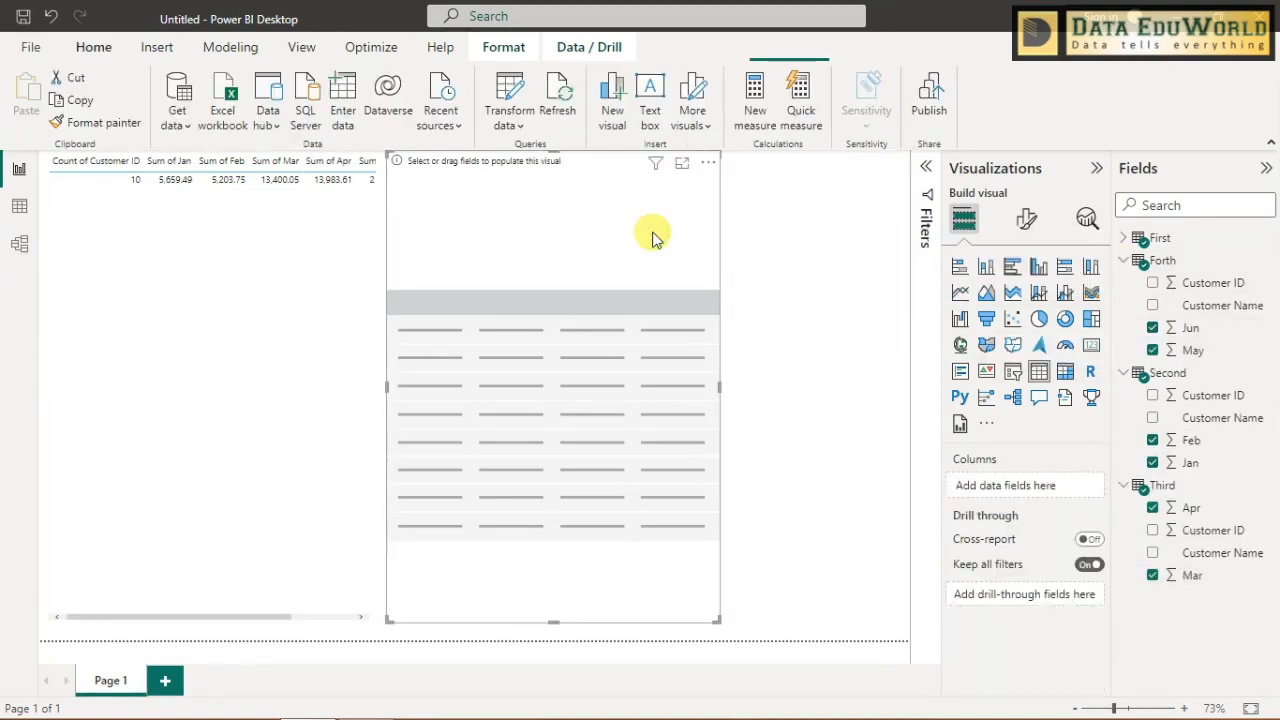
pyautogui.moveTo(765, 238); pyautogui.dragTo(846, 237)
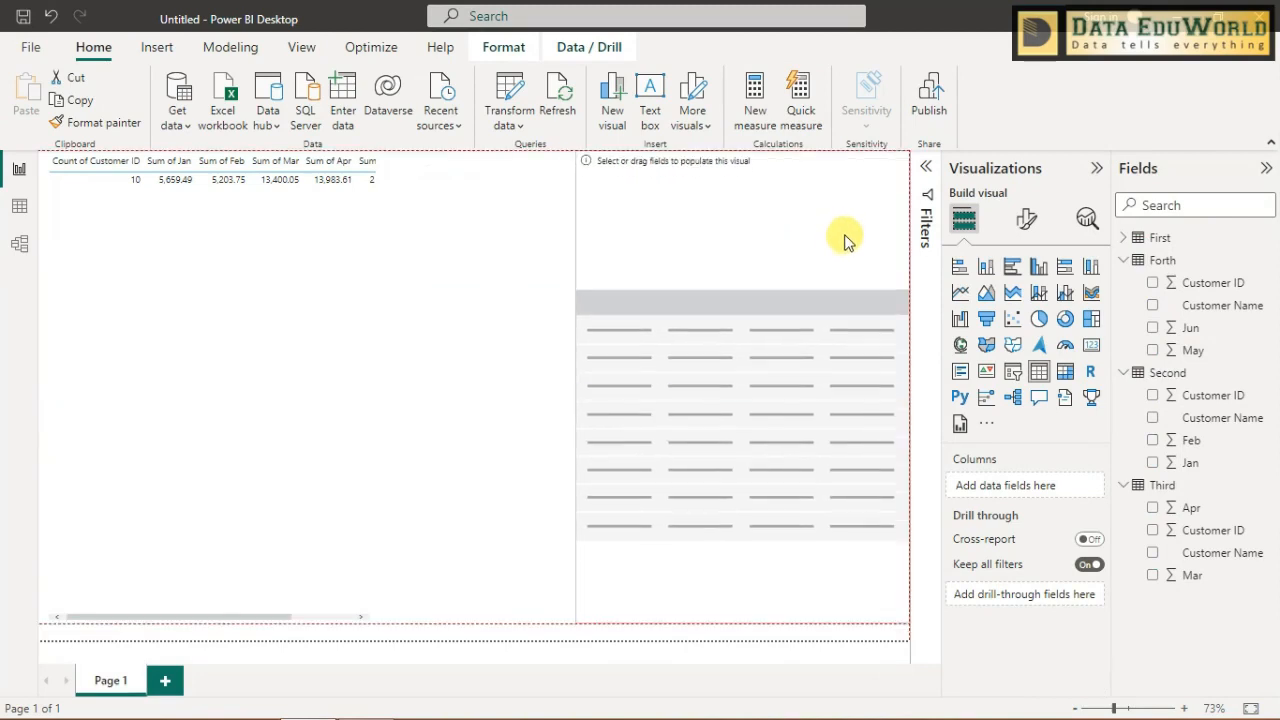
pyautogui.click(309, 266)
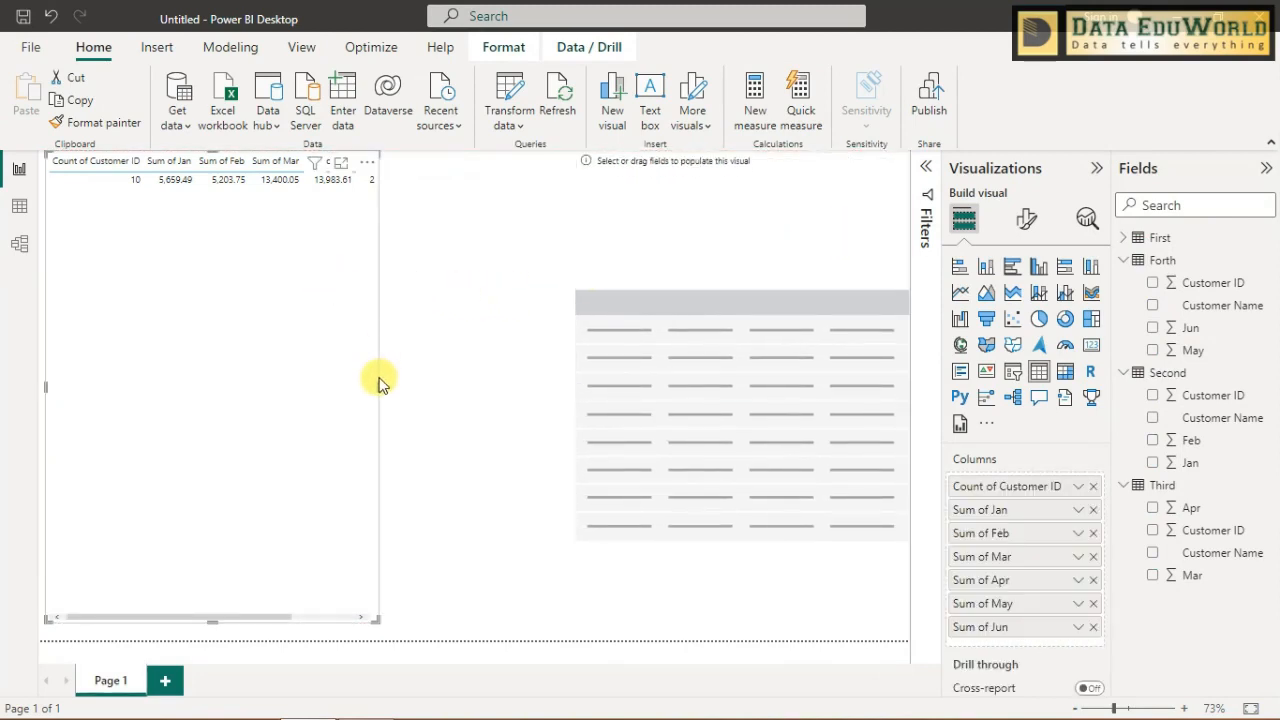
pyautogui.moveTo(378, 384); pyautogui.dragTo(522, 410)
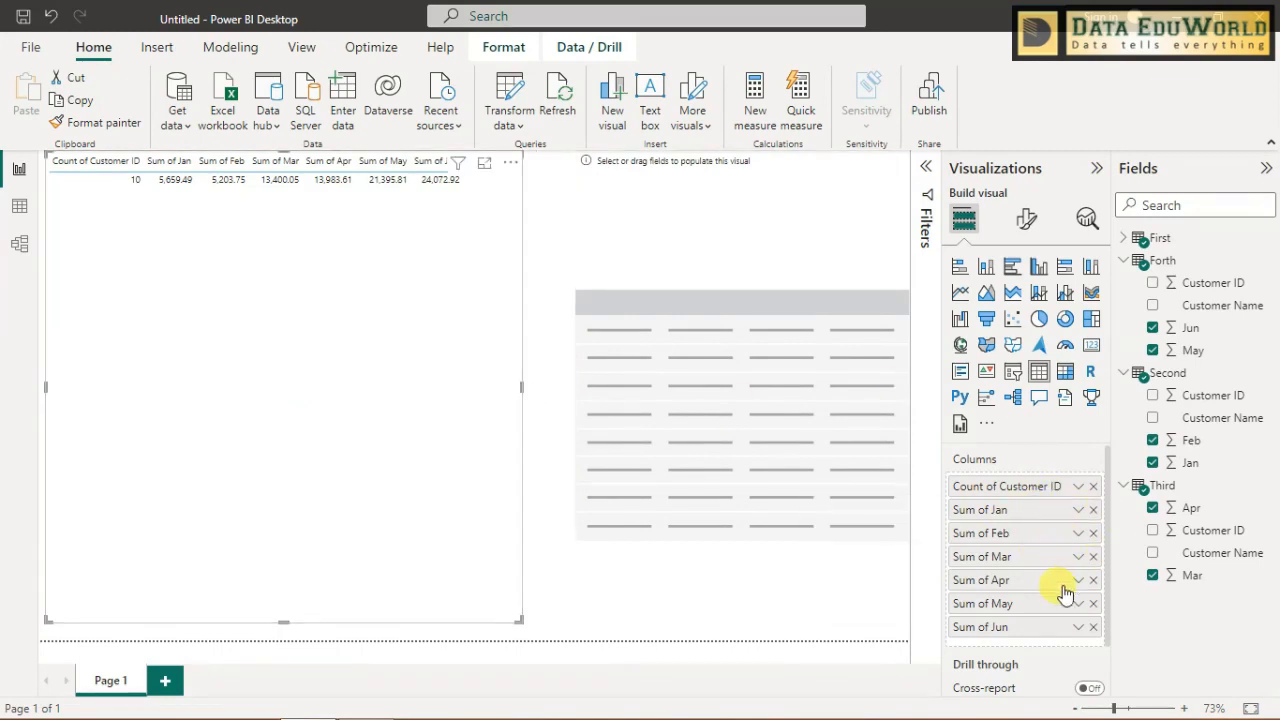
# - Set the Customer ID column of the filled table visual to Don't summarize
pyautogui.click(1077, 487)
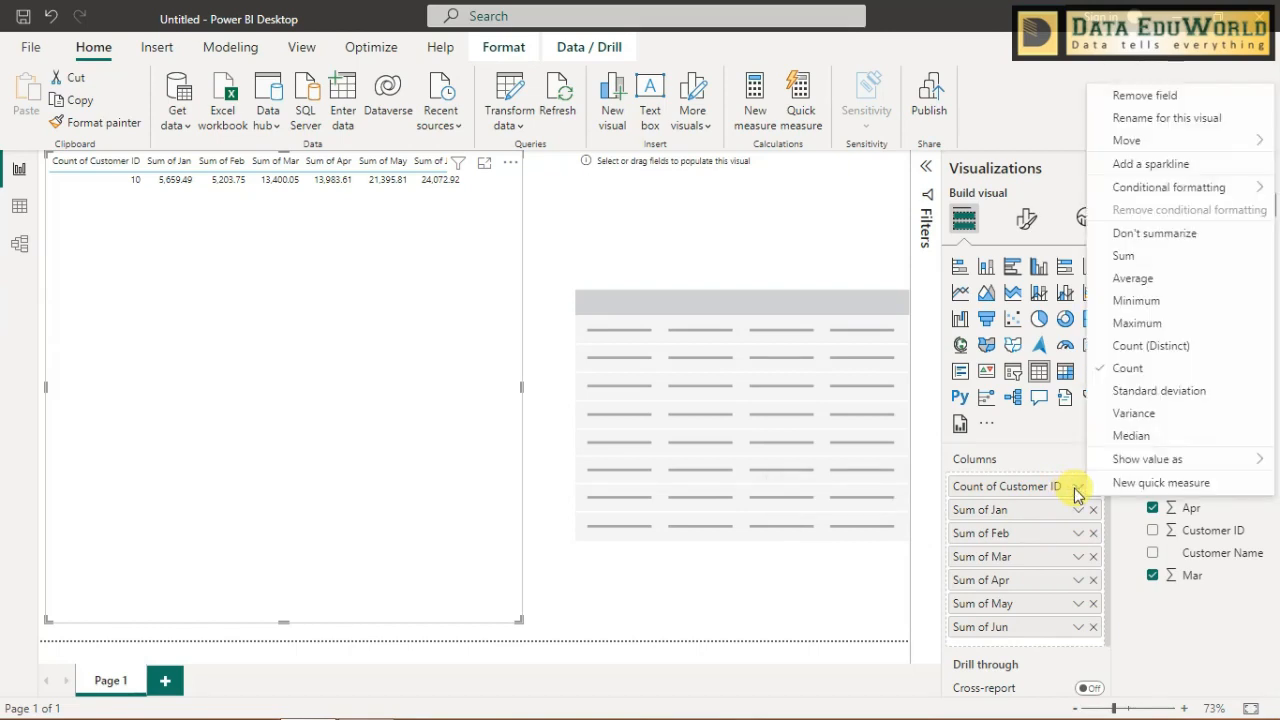
pyautogui.click(1124, 235)
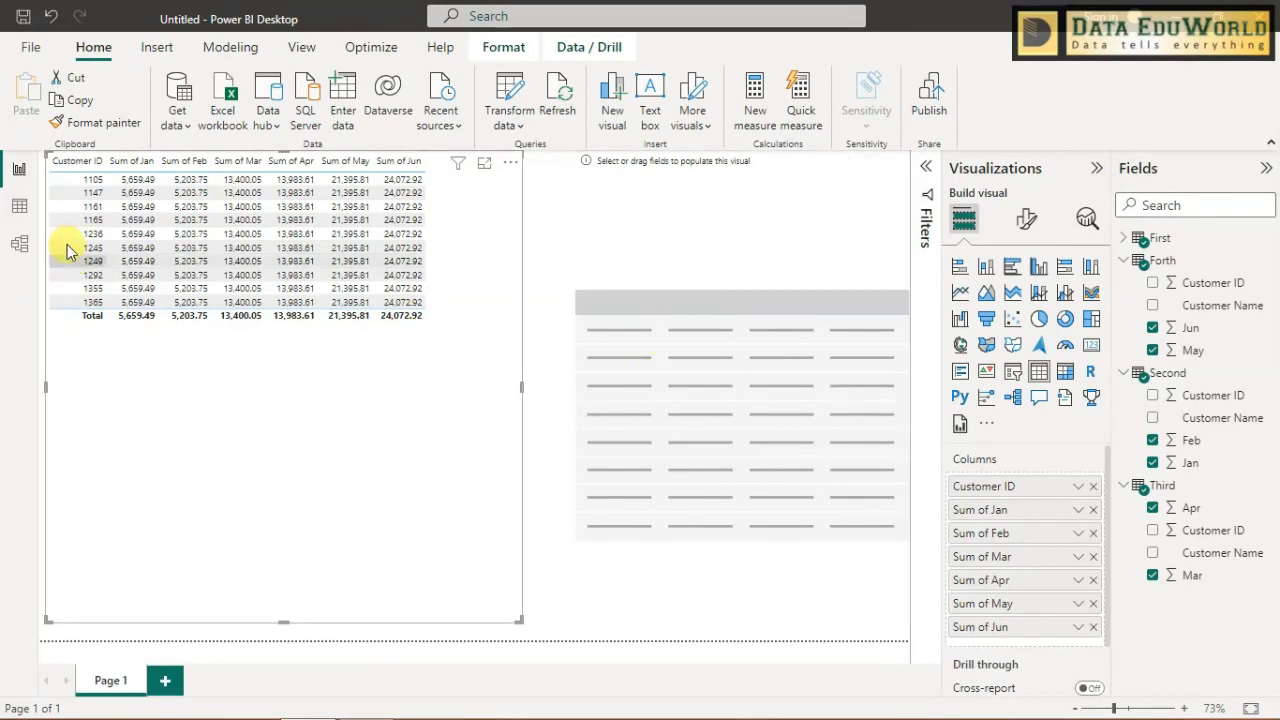
# - Create a relationship in the model diagram from Customer ID in First to Customer ID in Second
pyautogui.click(18, 246)
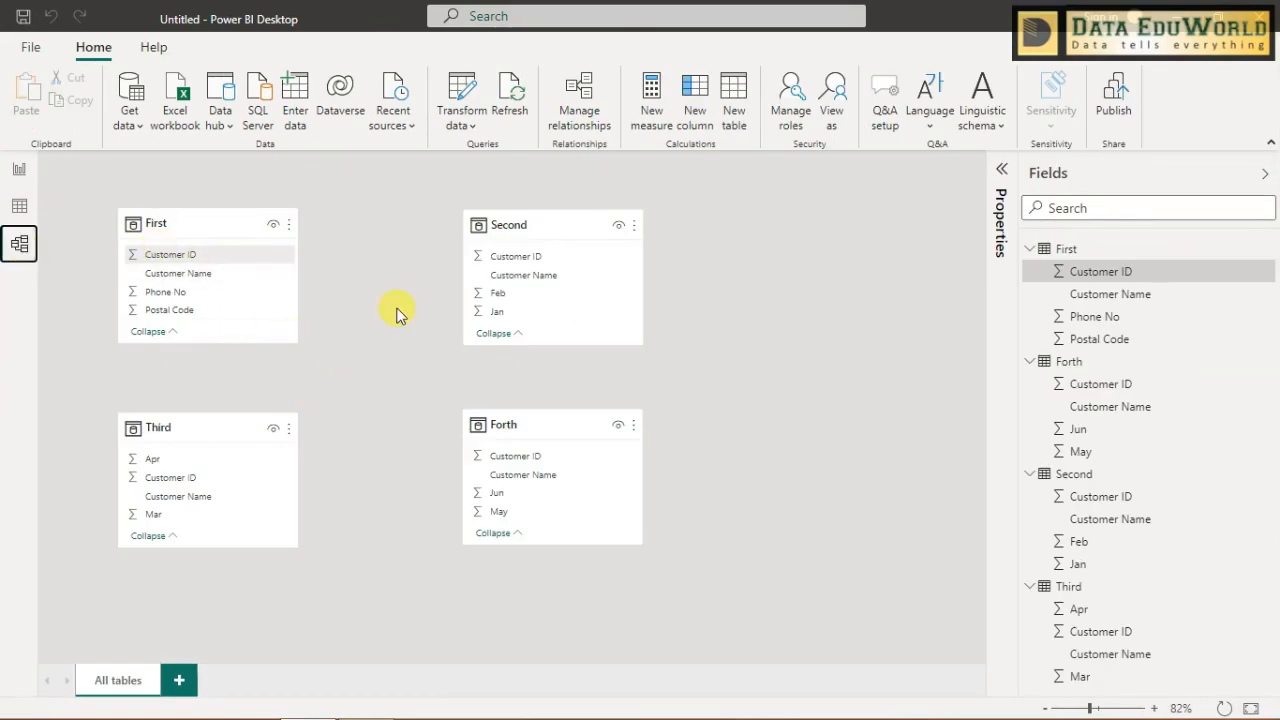
pyautogui.click(491, 256)
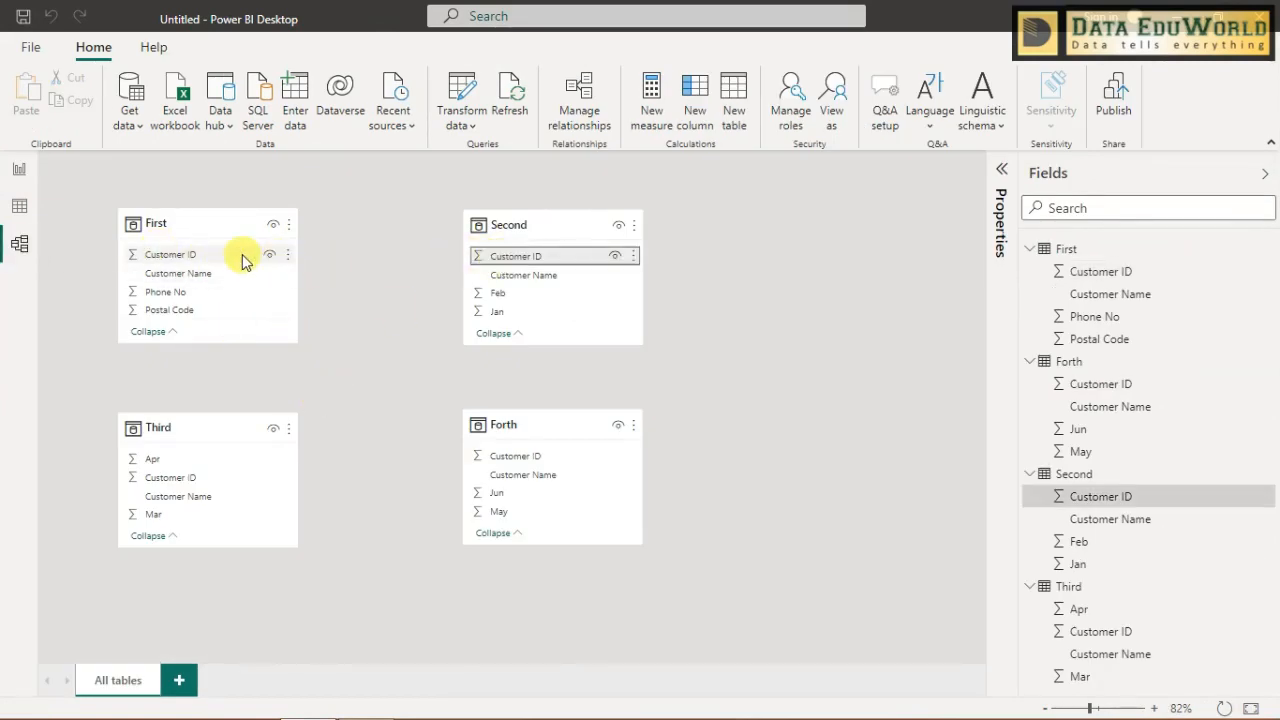
pyautogui.click(241, 258)
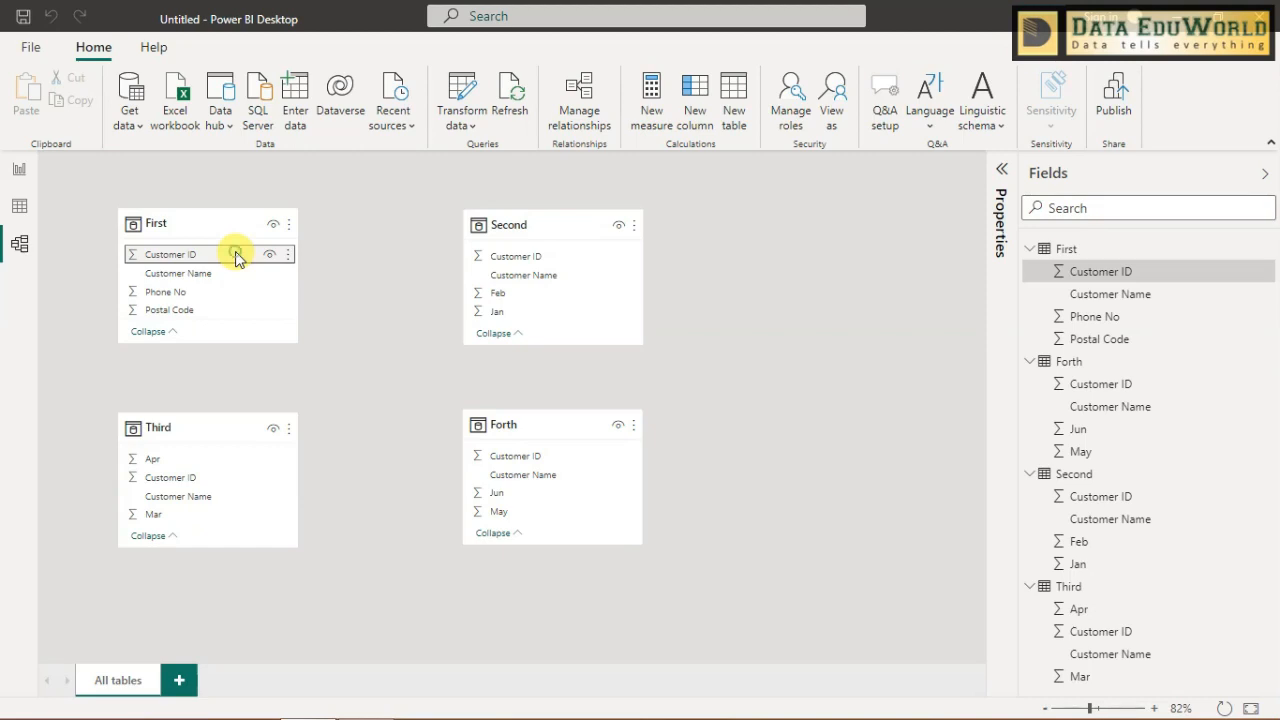
pyautogui.moveTo(236, 254); pyautogui.dragTo(582, 251)
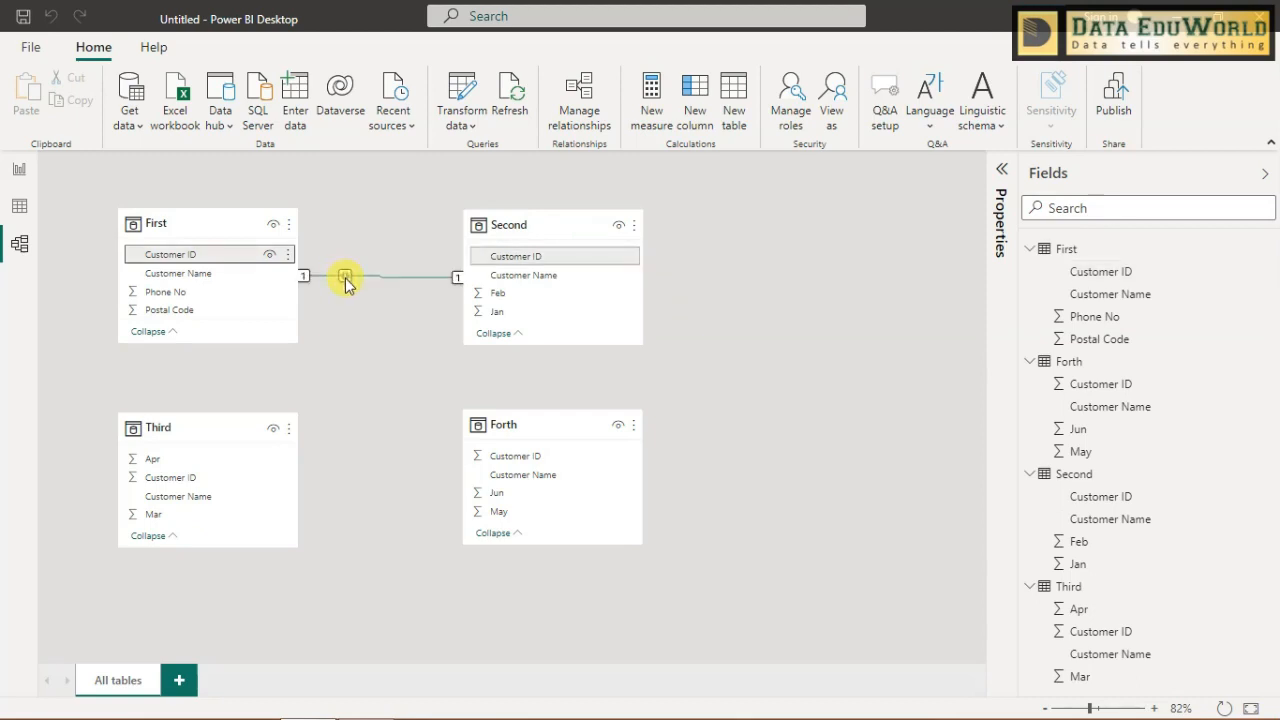
# - Open the properties of the relationship between First and Second and examine its cardinality and cross filter direction
pyautogui.rightClick(345, 280)
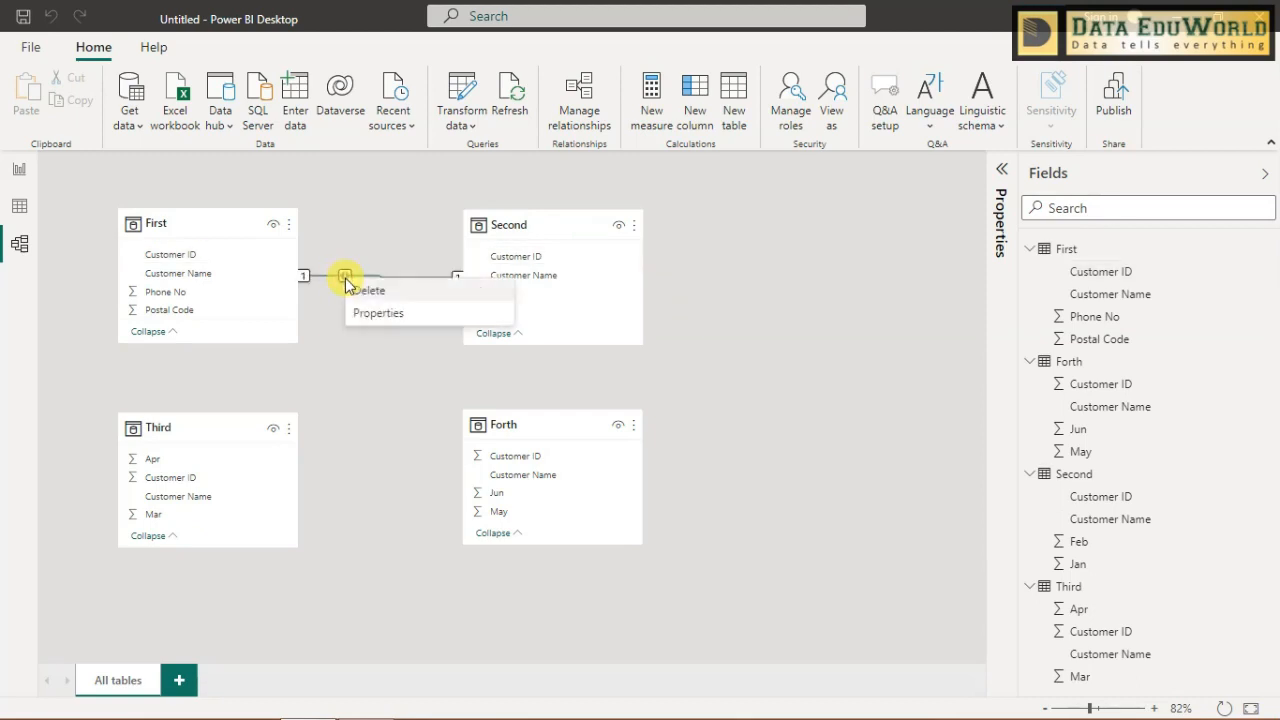
pyautogui.click(363, 350)
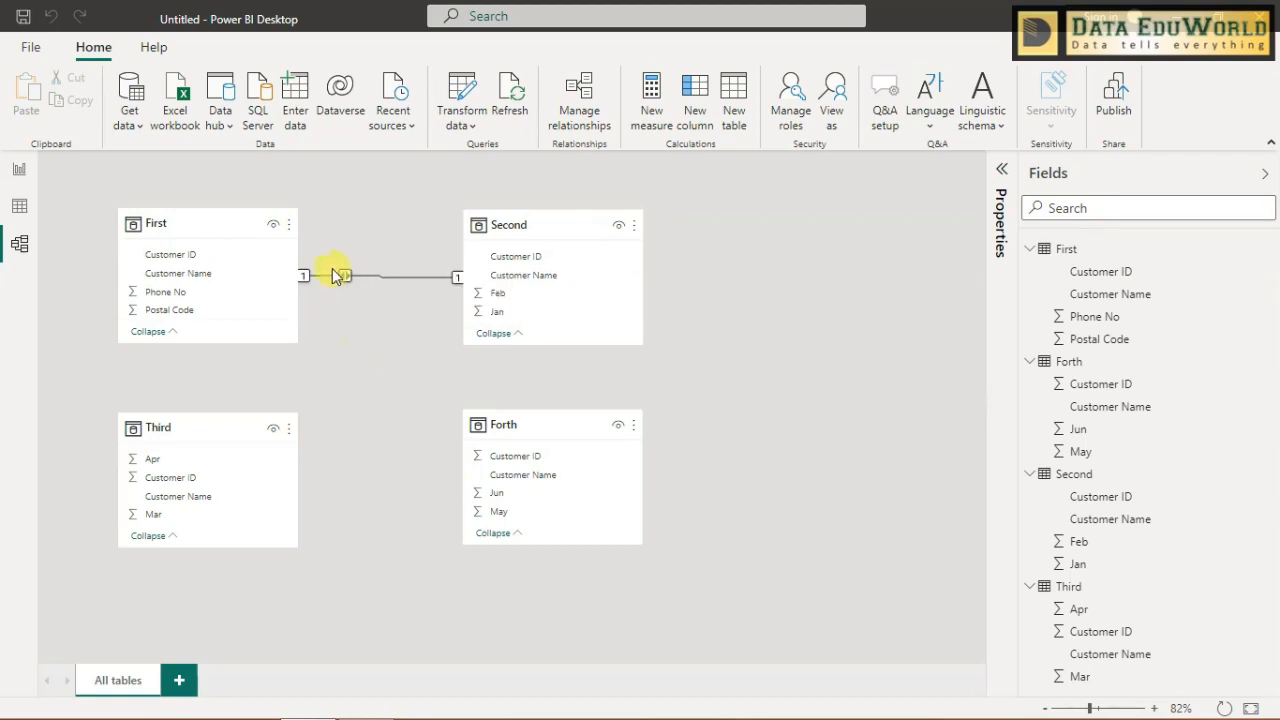
pyautogui.rightClick(345, 280)
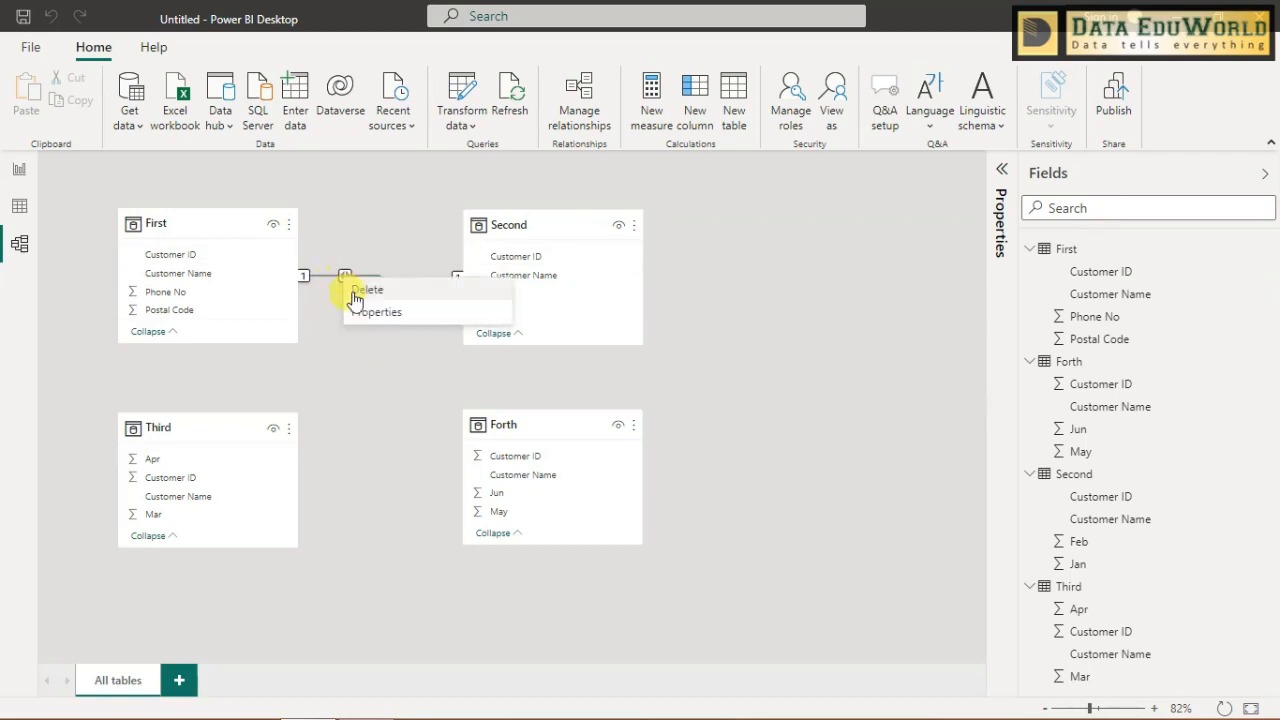
pyautogui.click(360, 311)
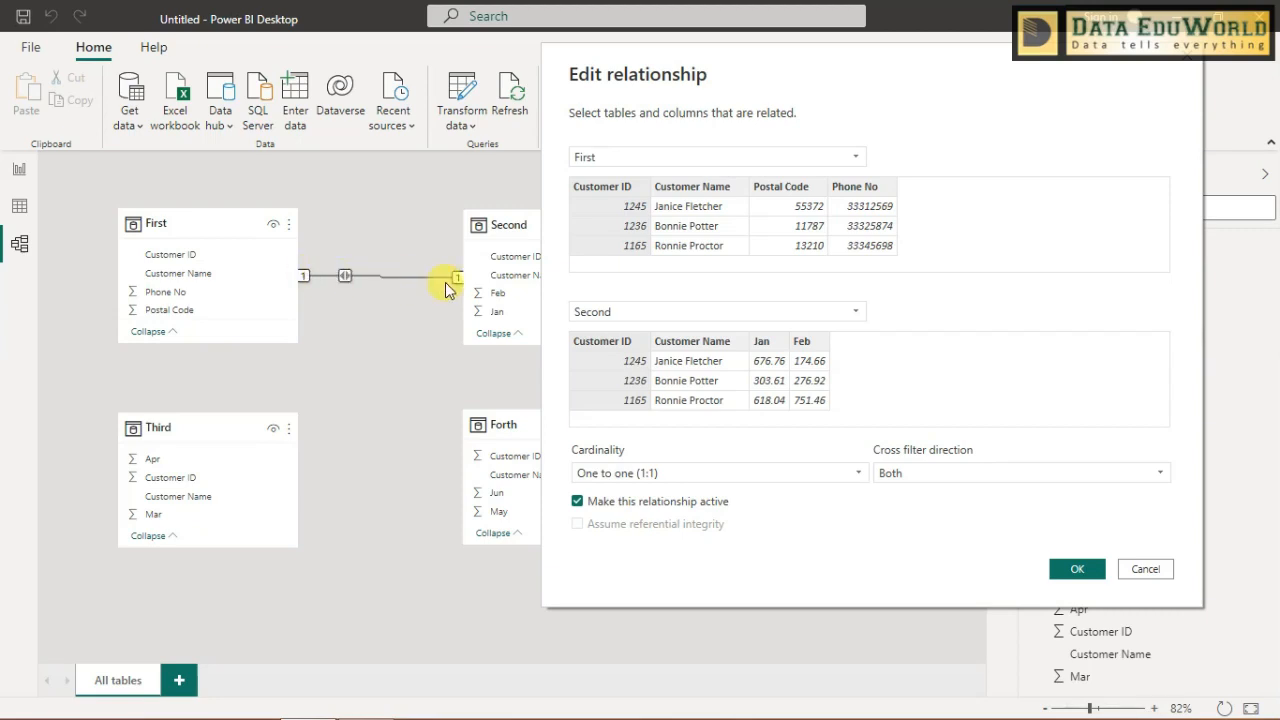
pyautogui.moveTo(690, 88); pyautogui.dragTo(716, 65)
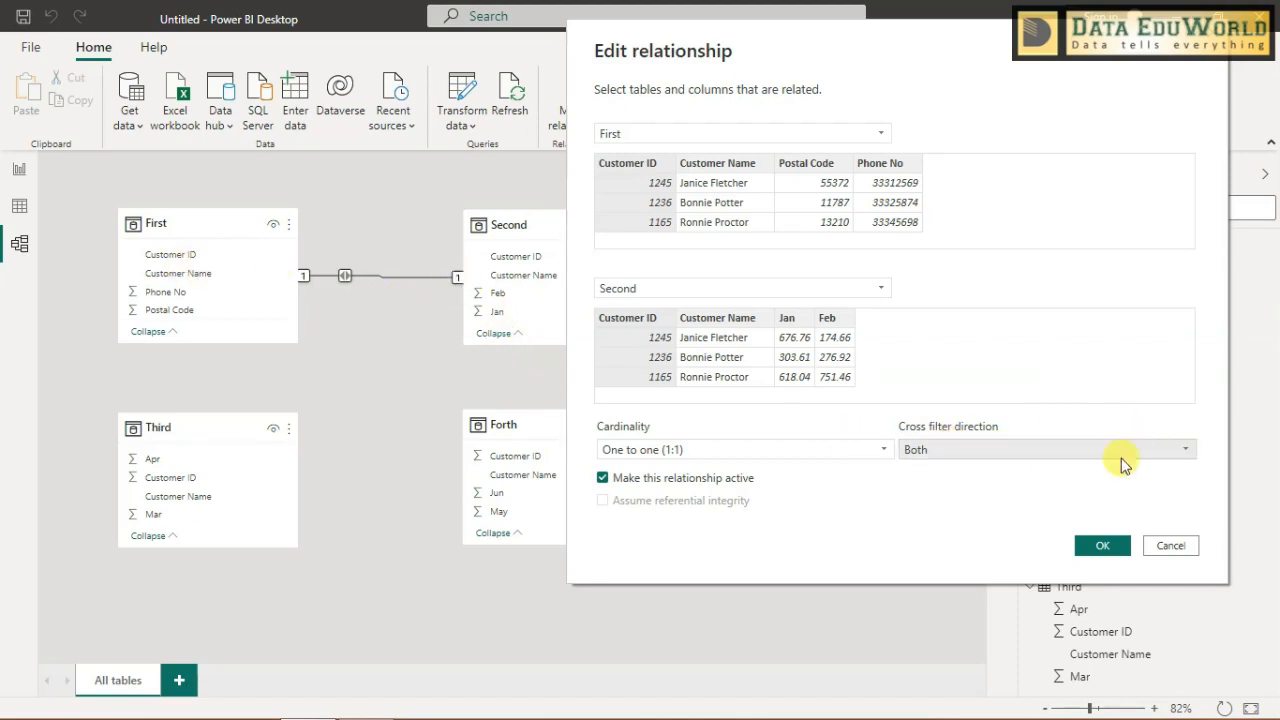
# - Close the relationship properties without changes and compare the report table's monthly values with the relationships in the model diagram
pyautogui.click(1160, 546)
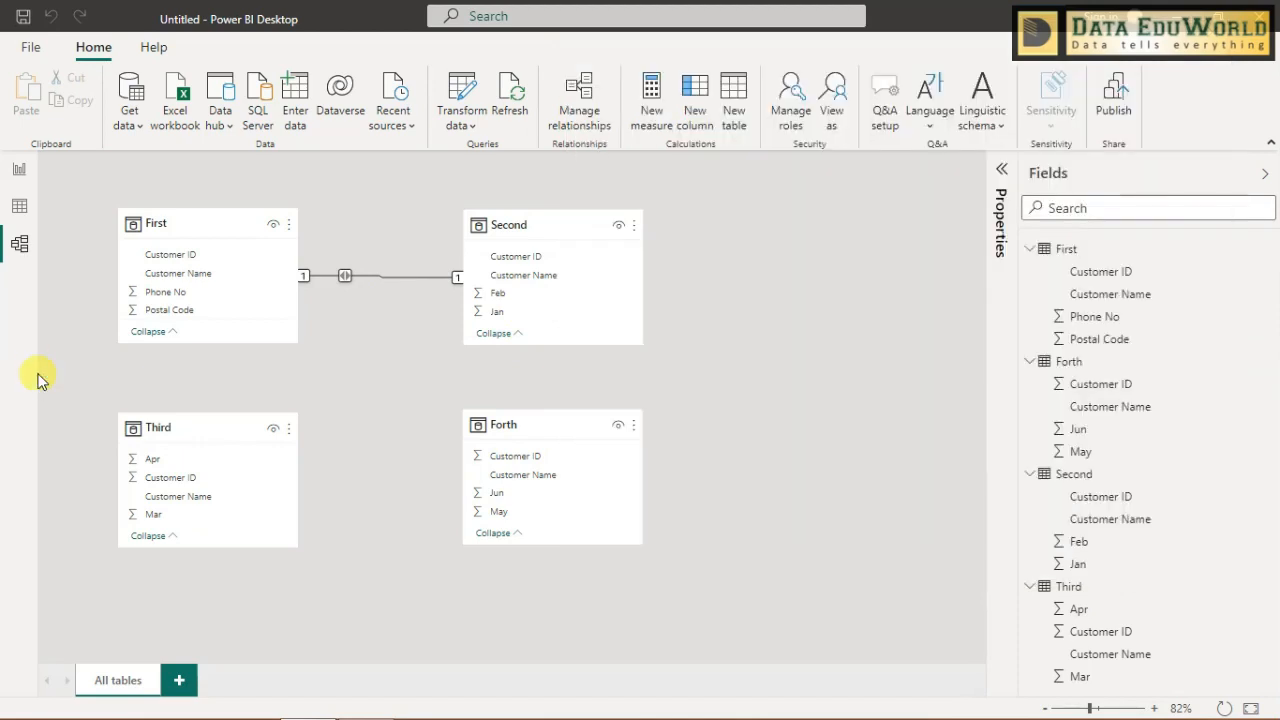
pyautogui.click(16, 173)
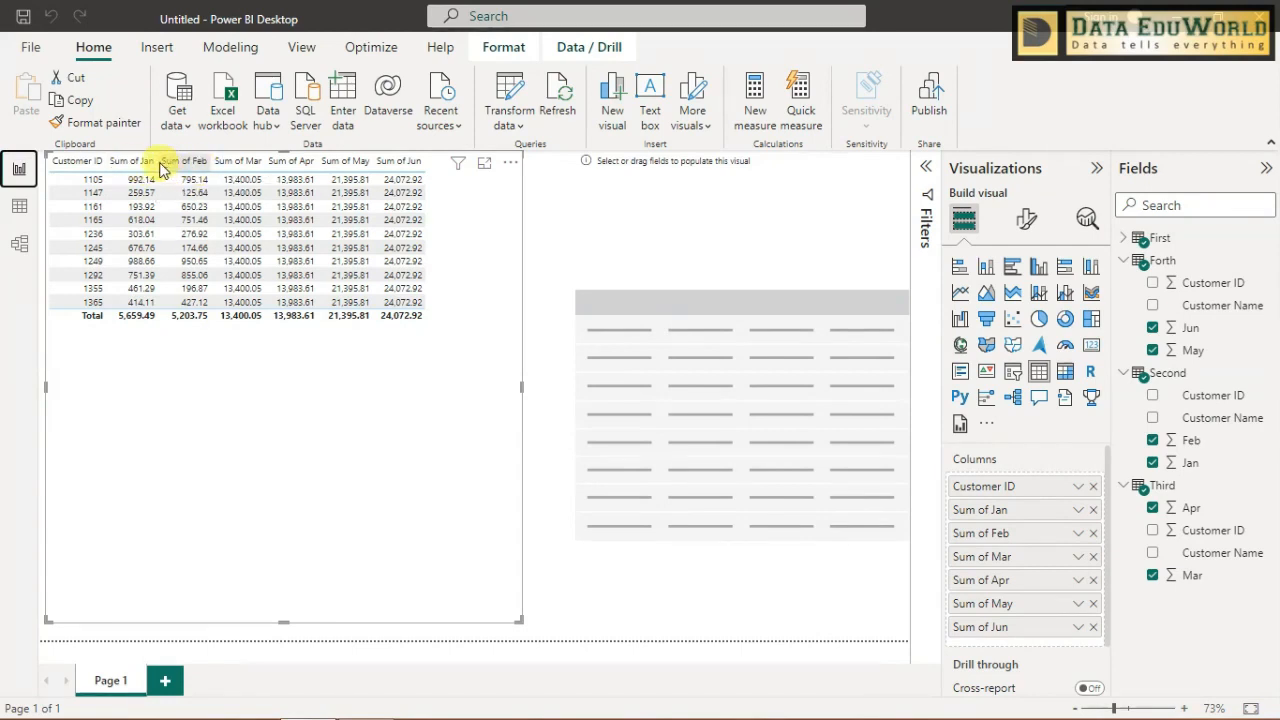
pyautogui.click(92, 170)
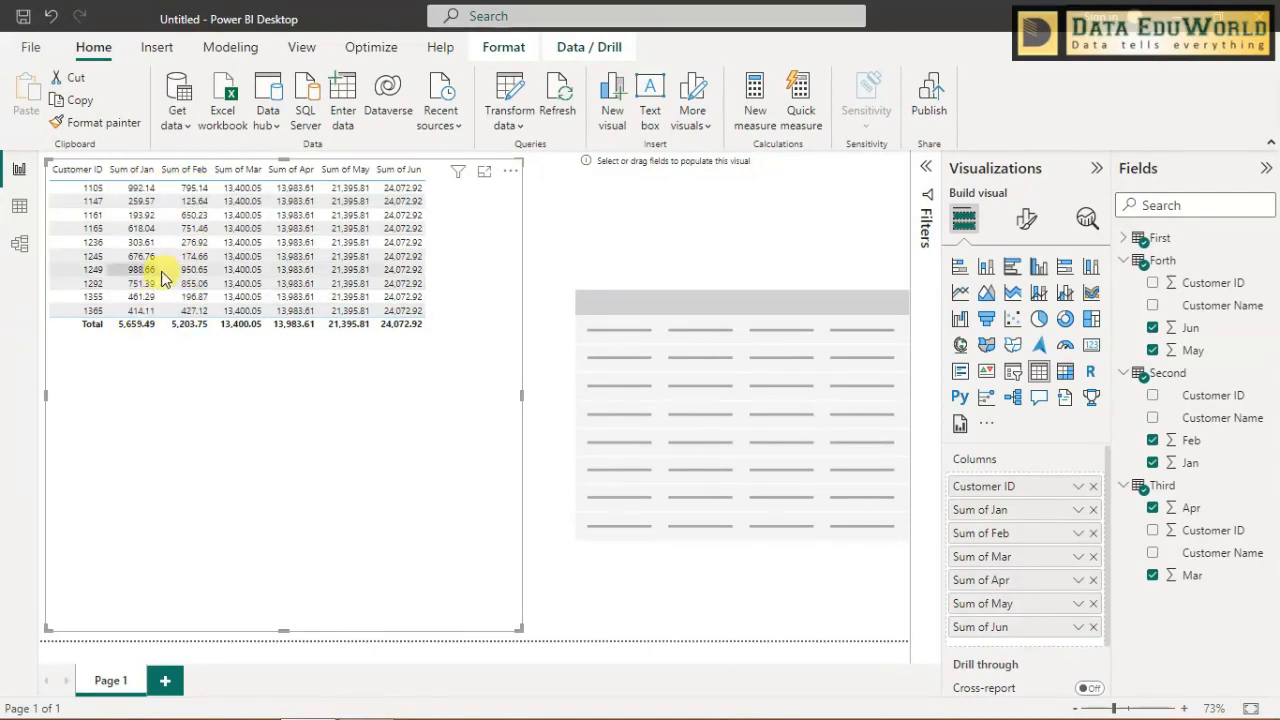
pyautogui.click(20, 175)
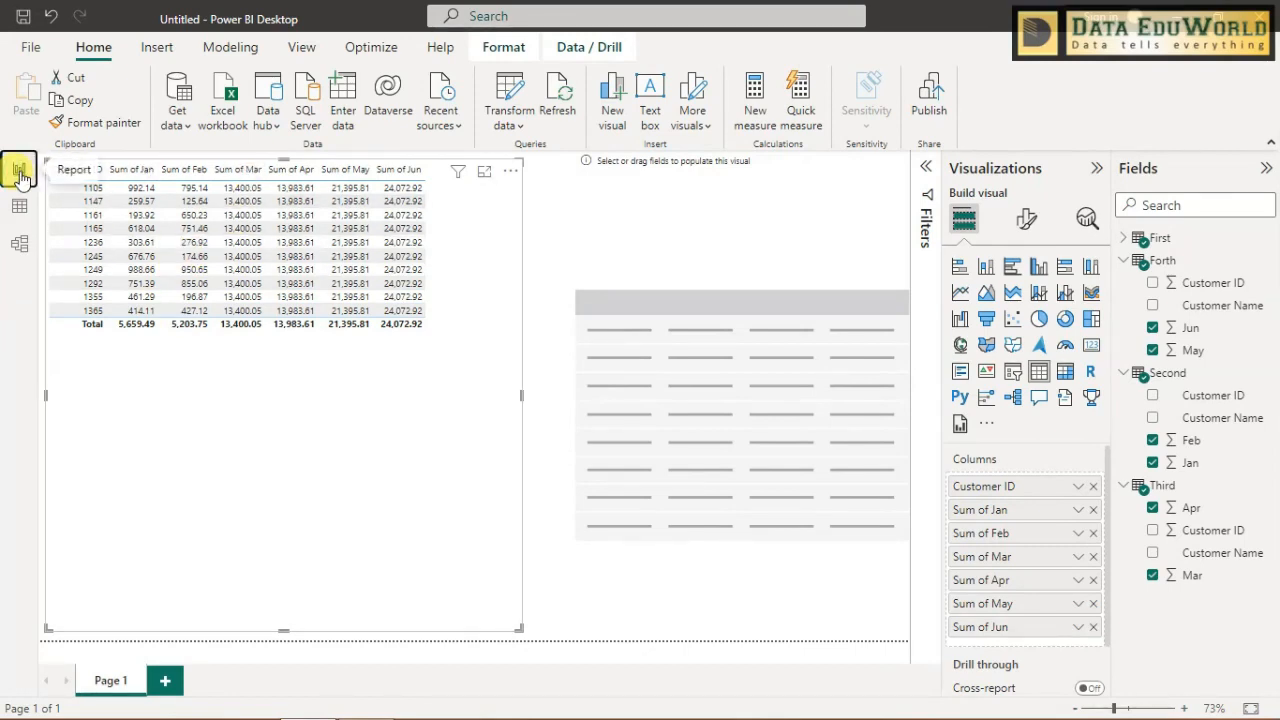
pyautogui.click(20, 243)
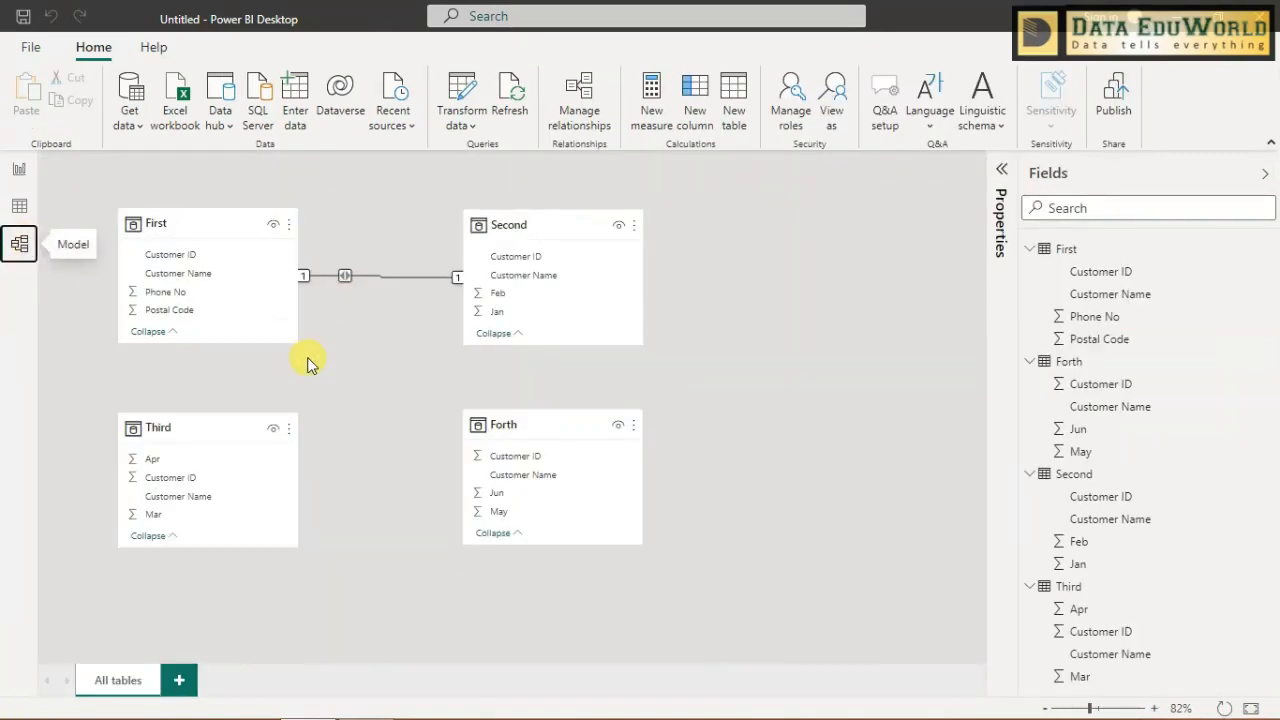
pyautogui.click(20, 170)
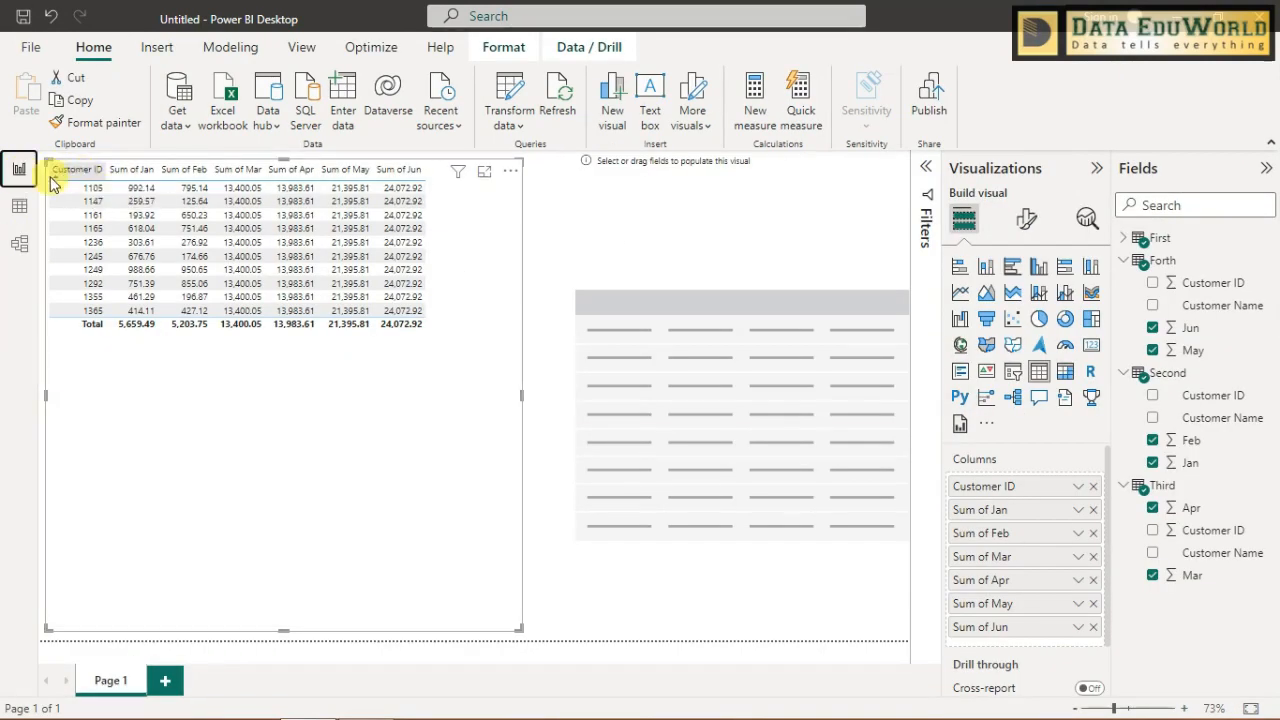
pyautogui.click(20, 244)
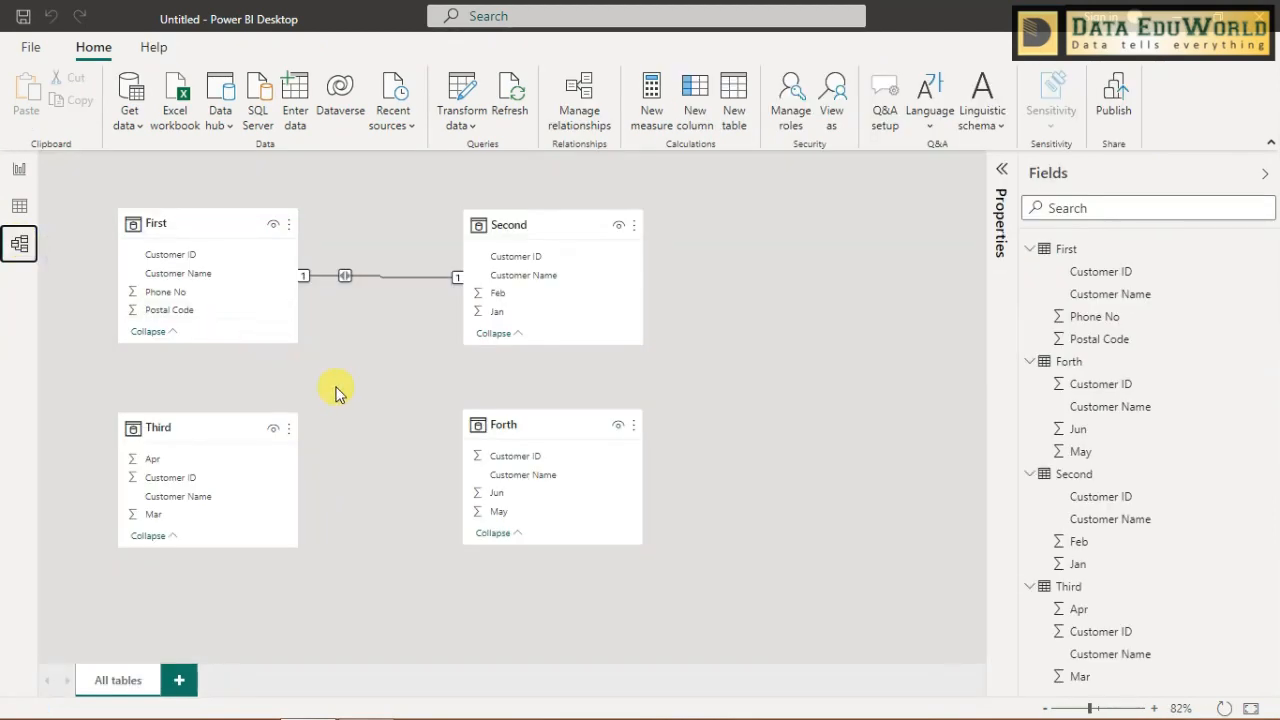
# - Create a relationship in the model diagram from Customer ID in First to Customer ID in Third and open its properties
pyautogui.click(211, 257)
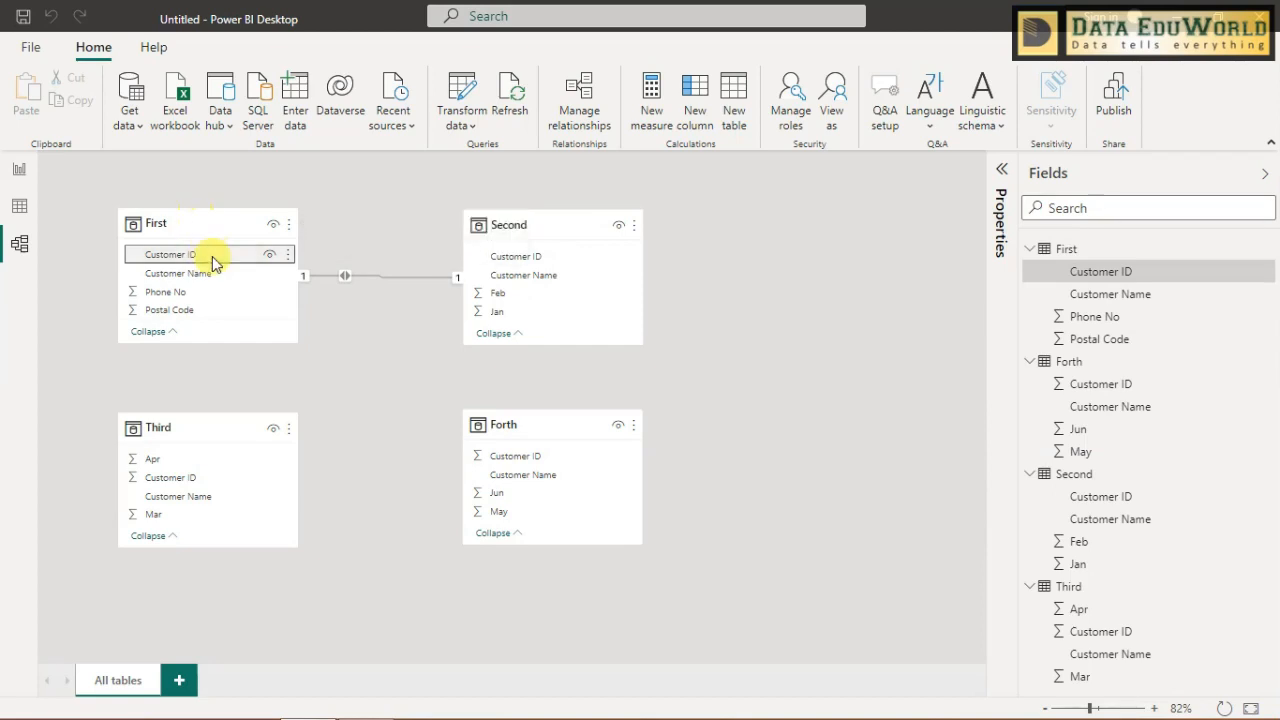
pyautogui.moveTo(208, 258); pyautogui.dragTo(204, 488)
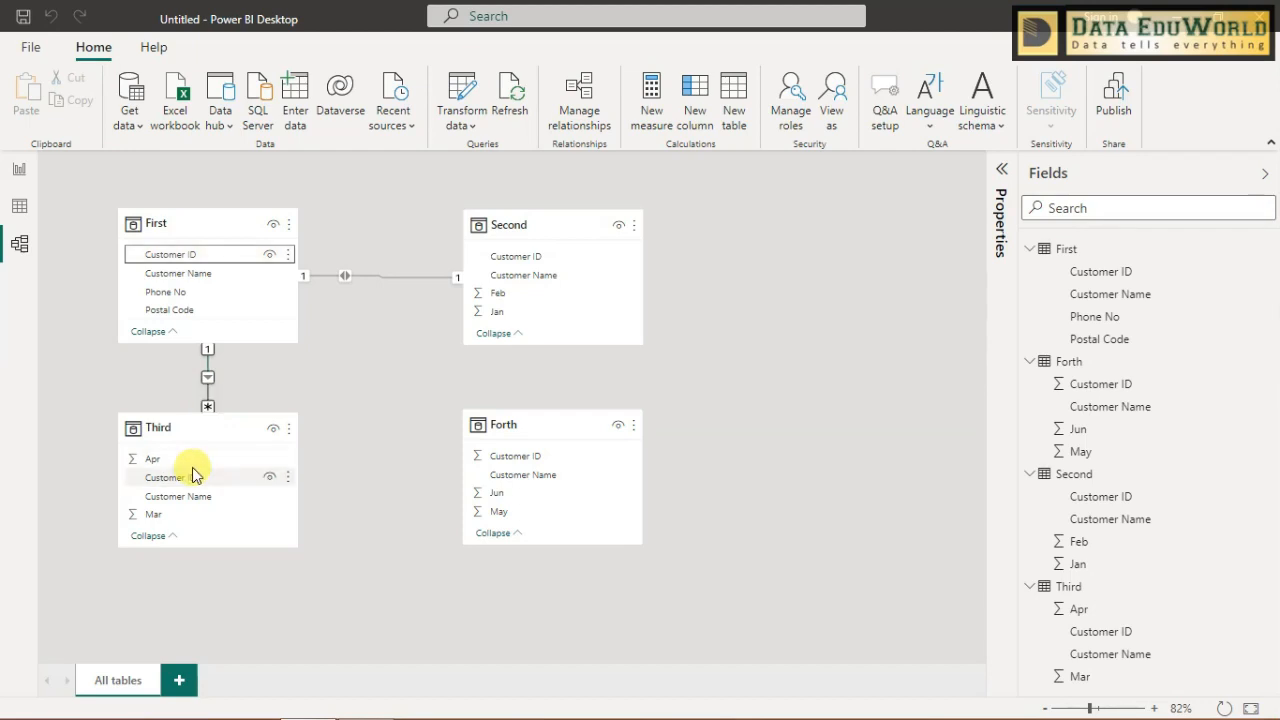
pyautogui.rightClick(207, 380)
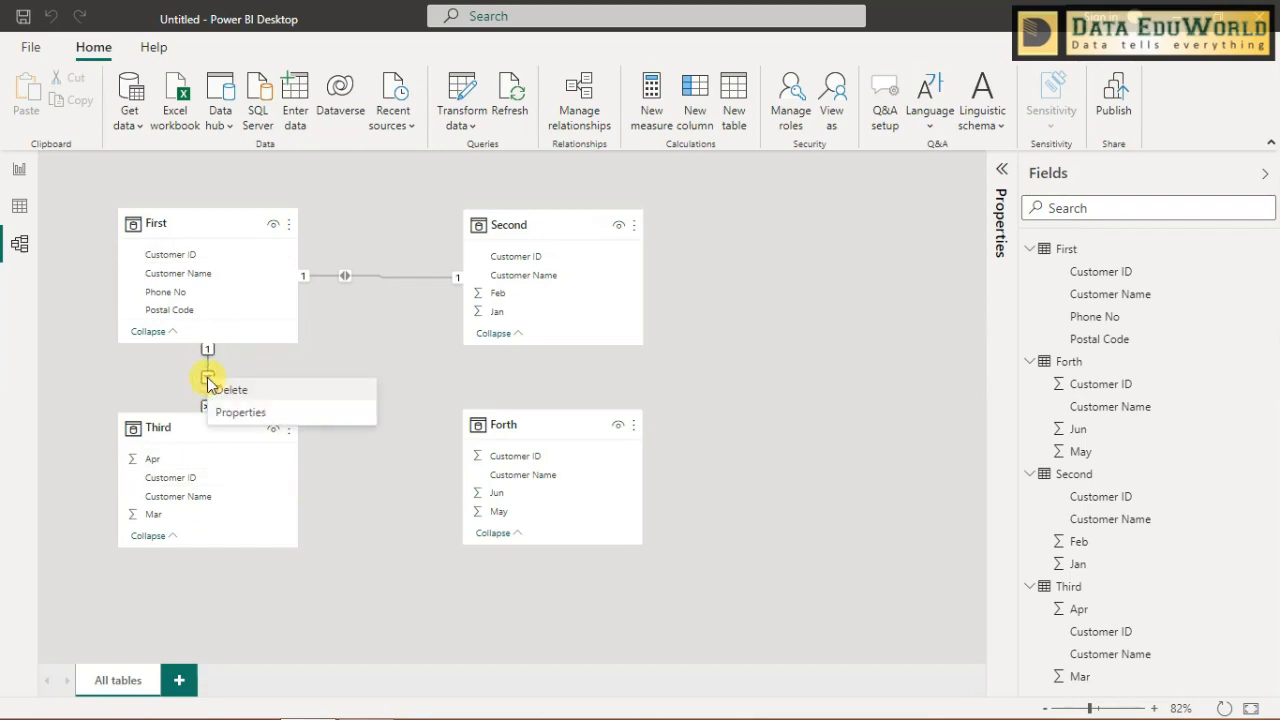
pyautogui.click(239, 420)
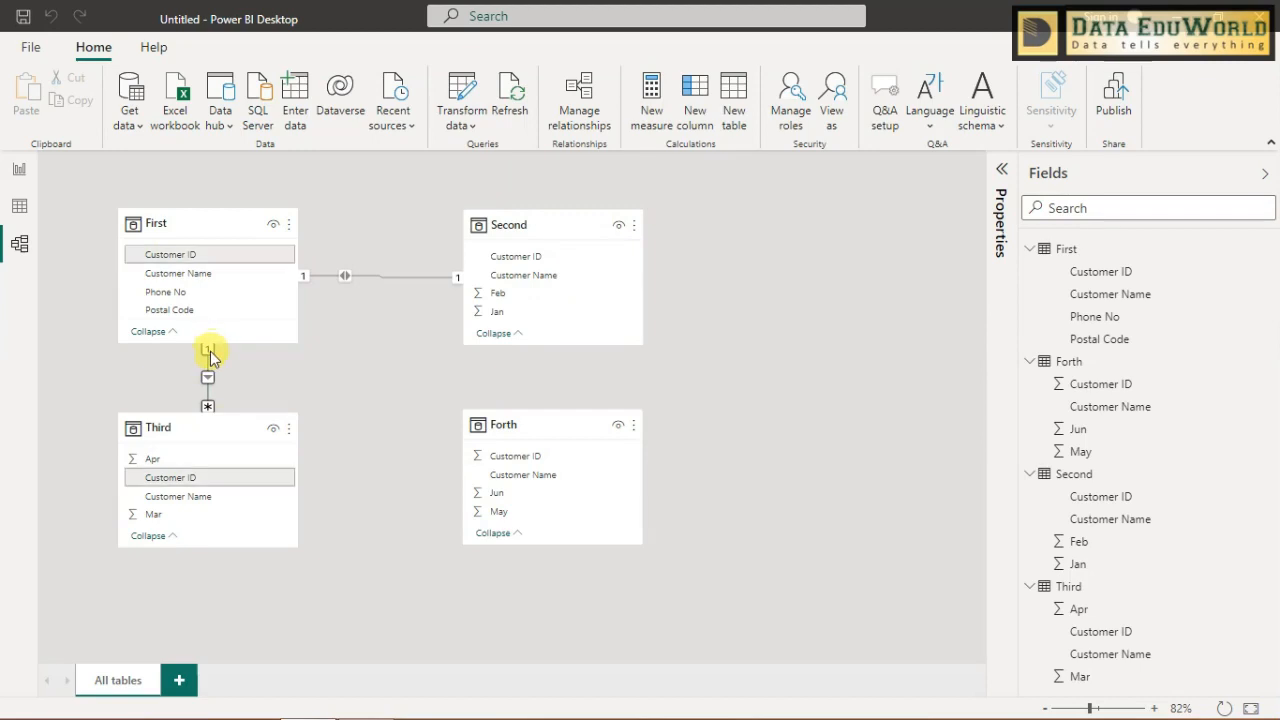
# - Delete the relationship between First and Third from the model diagram
pyautogui.rightClick(210, 352)
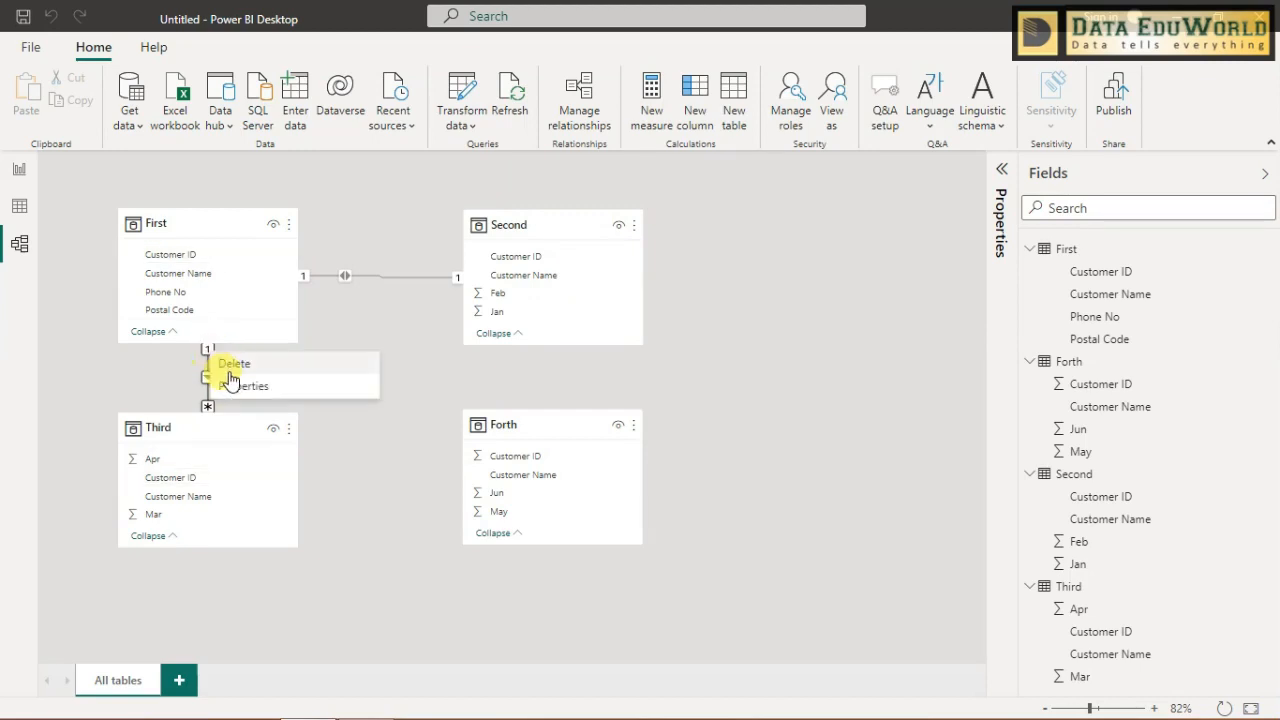
pyautogui.click(233, 365)
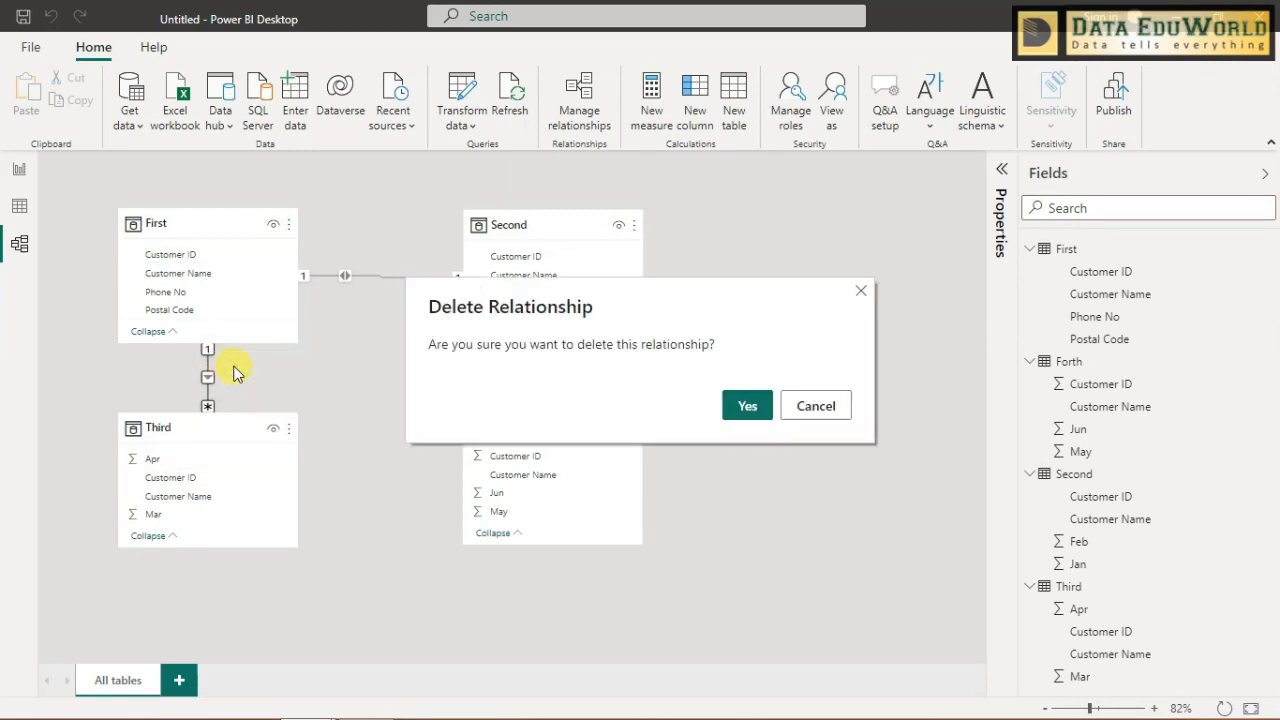
pyautogui.click(750, 406)
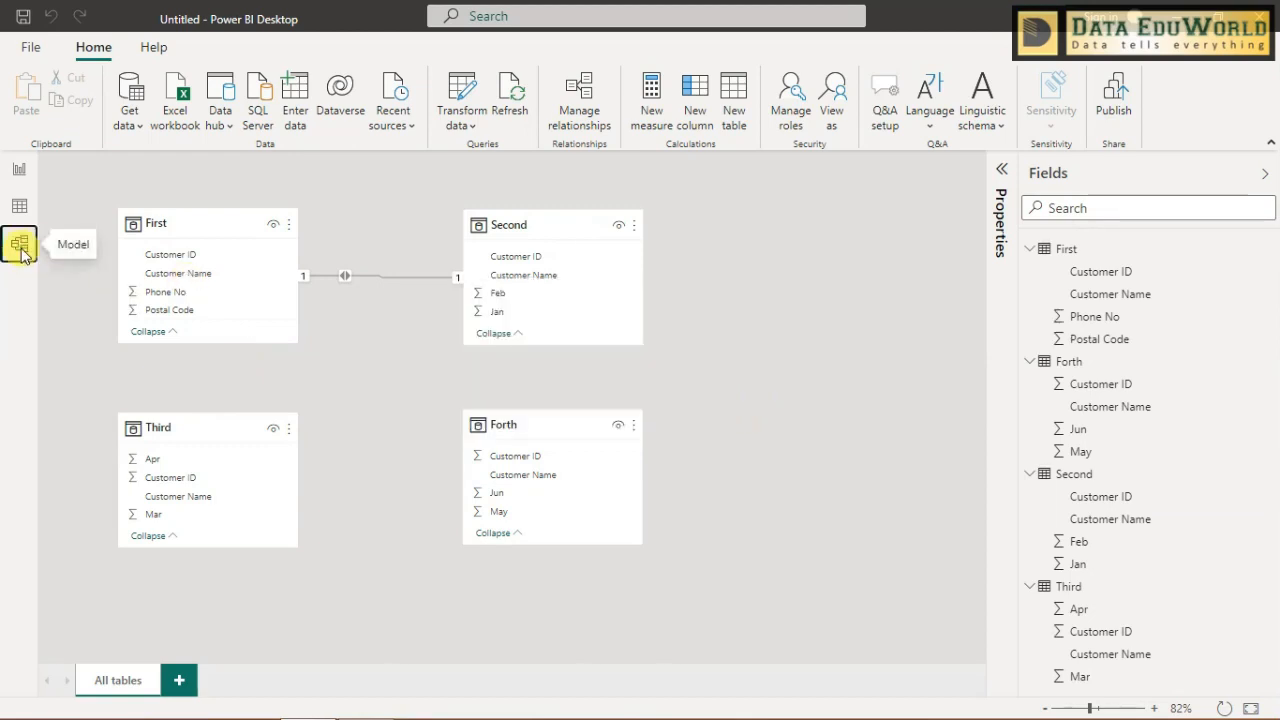
# - Set up a new relationship through Manage relationships, matching Customer ID in First with Customer ID in Third
pyautogui.click(588, 95)
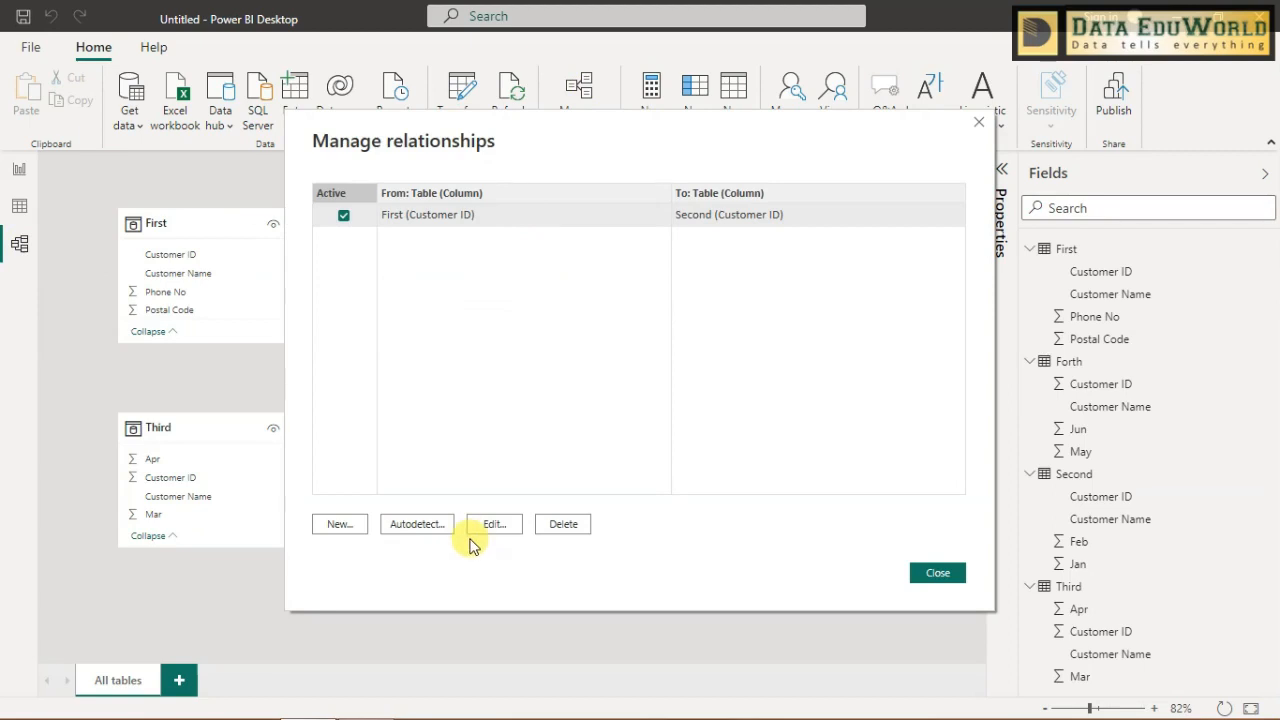
pyautogui.moveTo(471, 143); pyautogui.dragTo(714, 94)
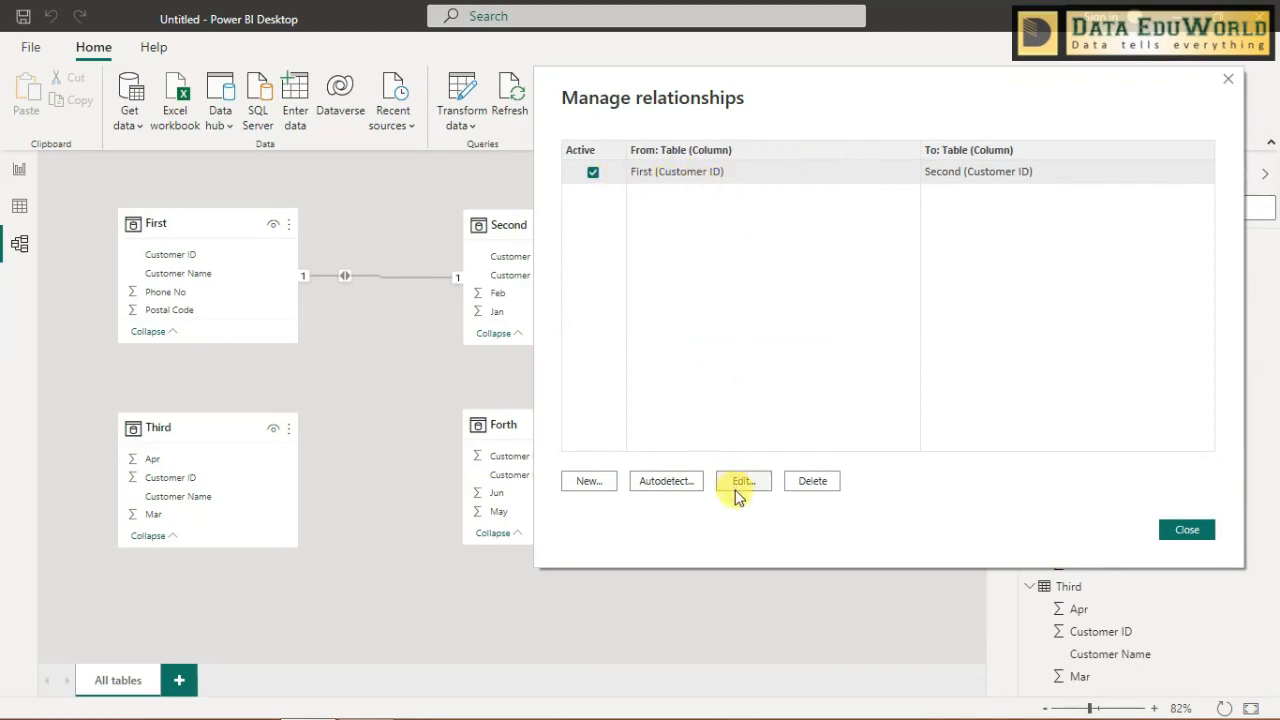
pyautogui.click(600, 486)
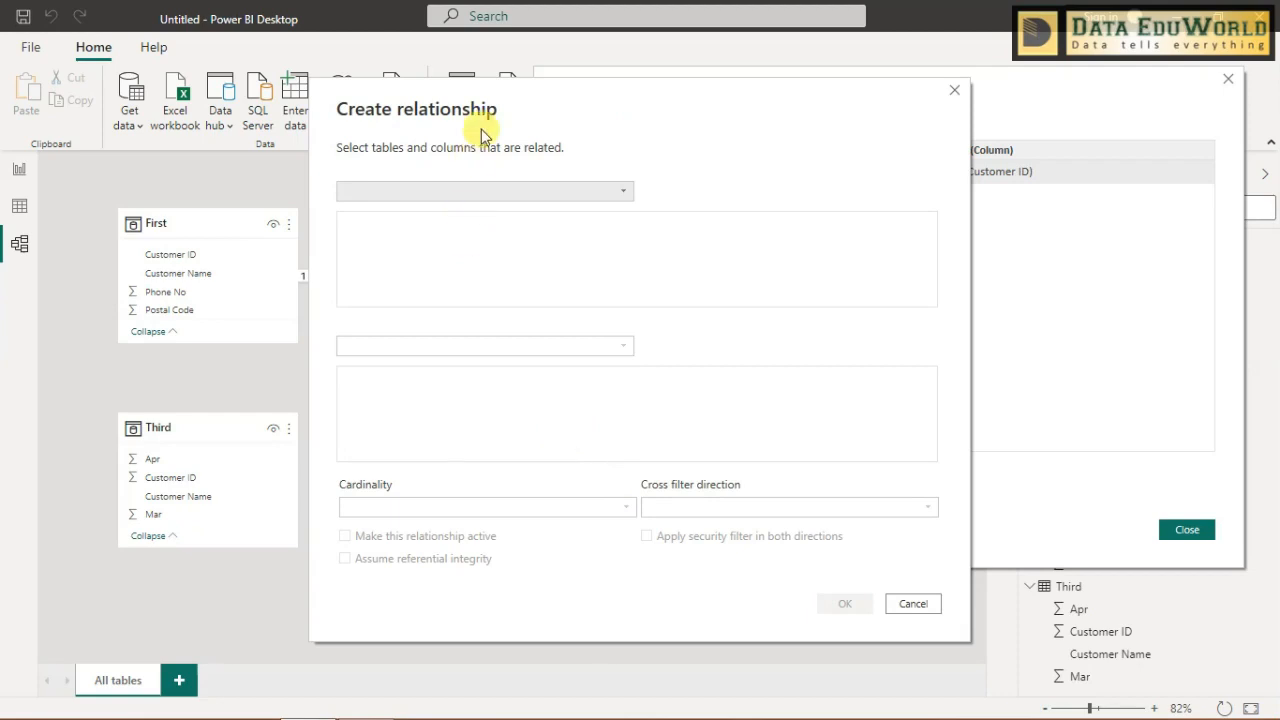
pyautogui.click(588, 195)
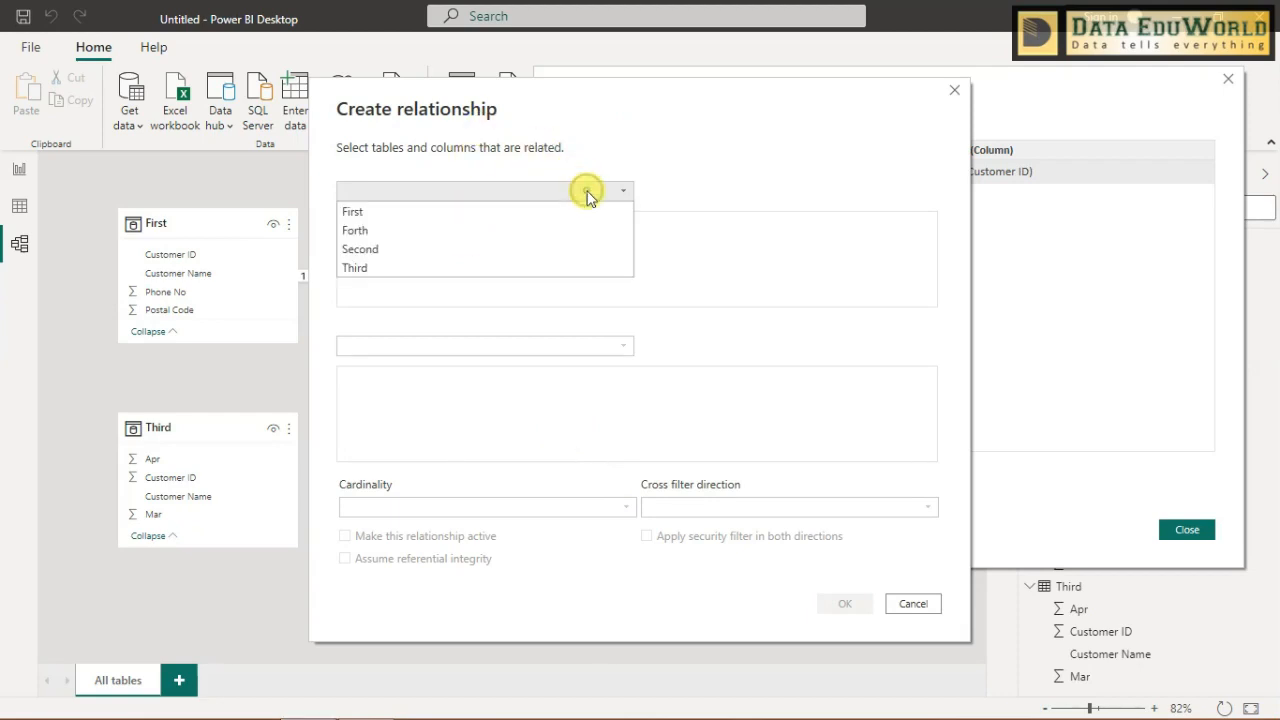
pyautogui.click(571, 221)
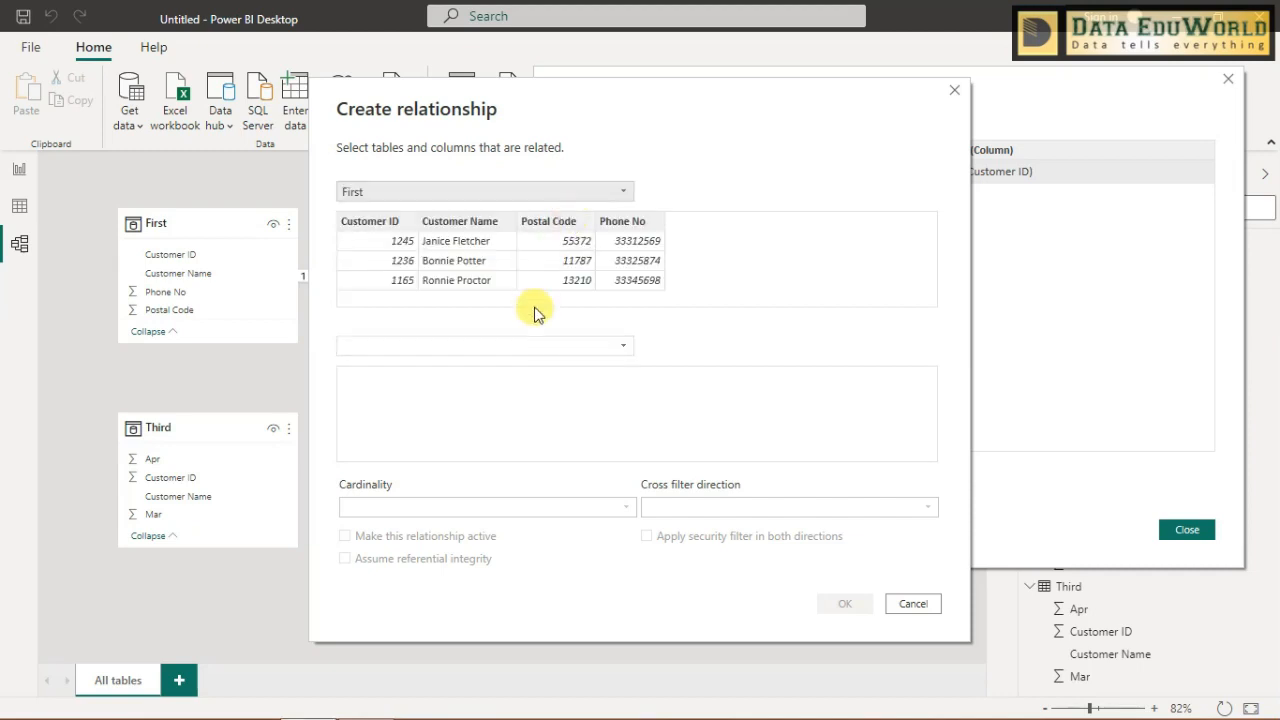
pyautogui.click(536, 347)
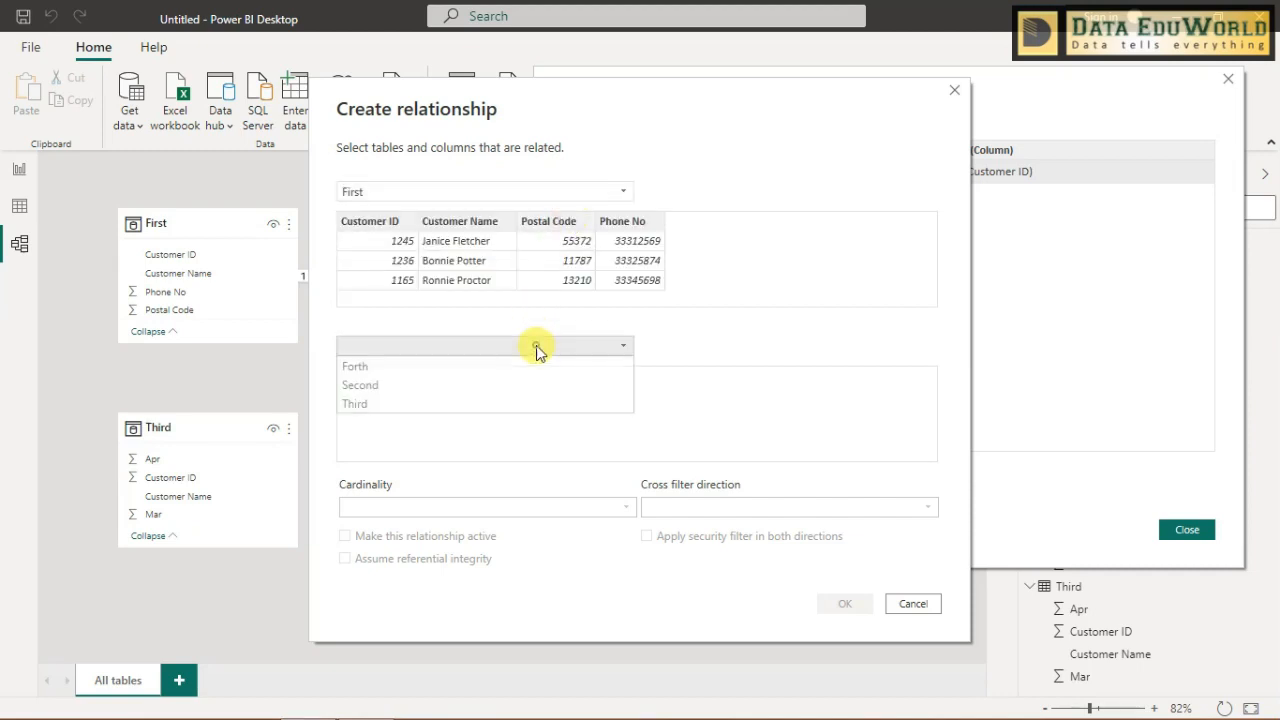
pyautogui.click(535, 402)
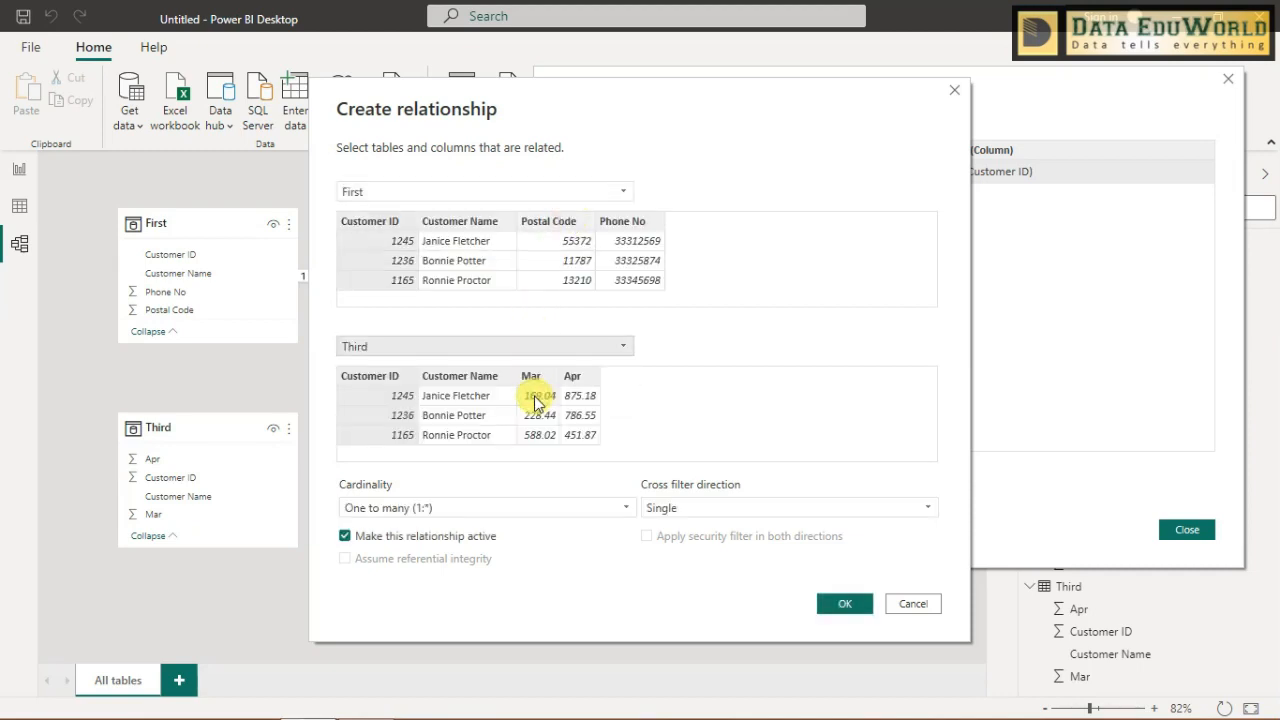
pyautogui.click(385, 228)
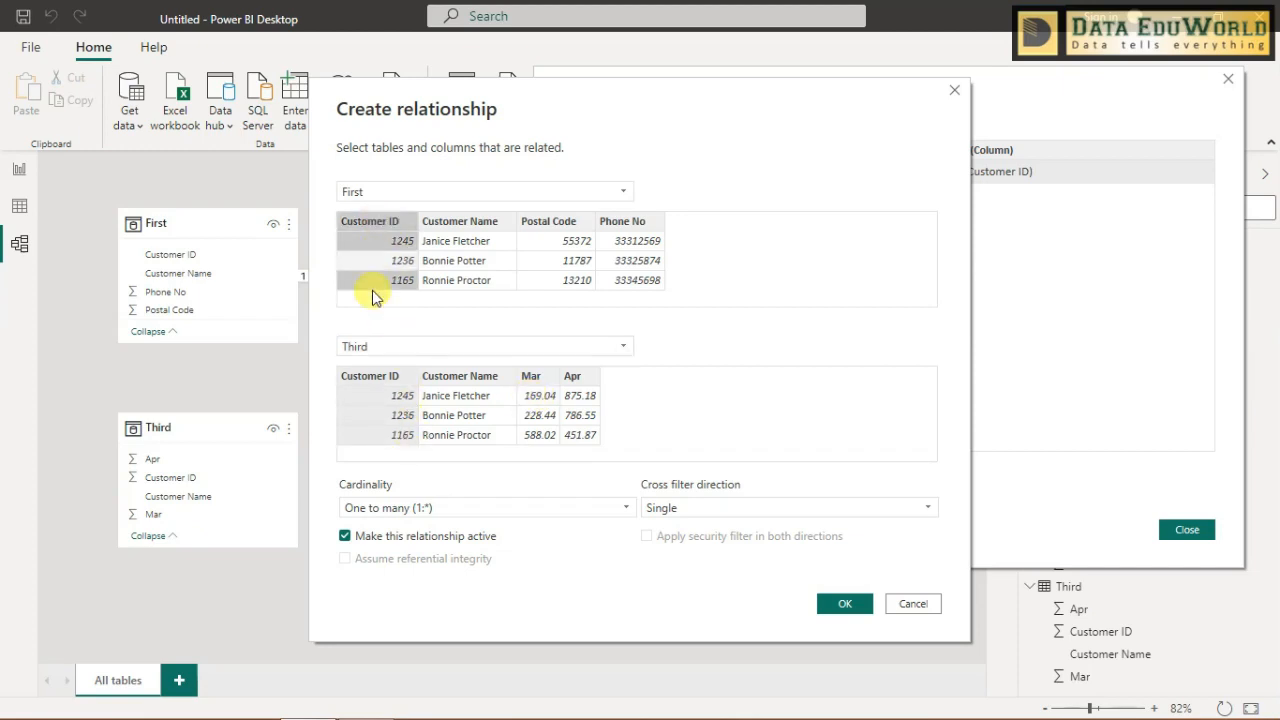
pyautogui.click(372, 384)
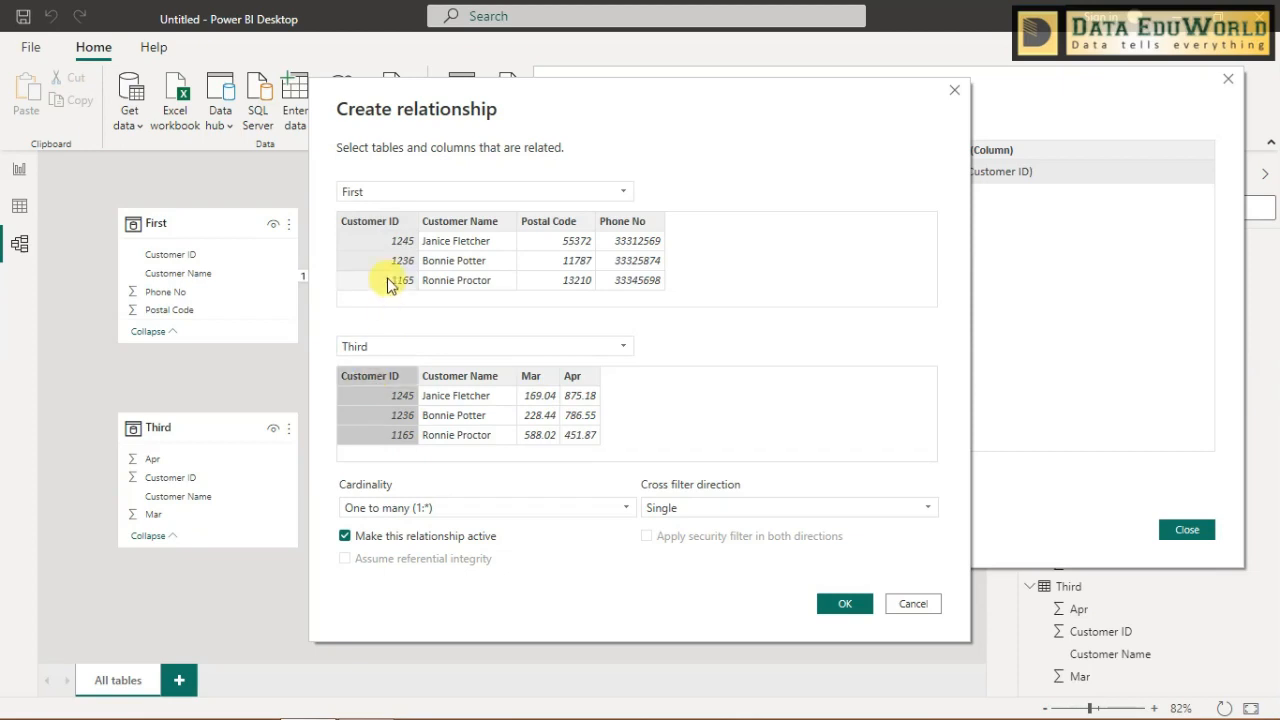
pyautogui.click(397, 228)
pyautogui.click(386, 380)
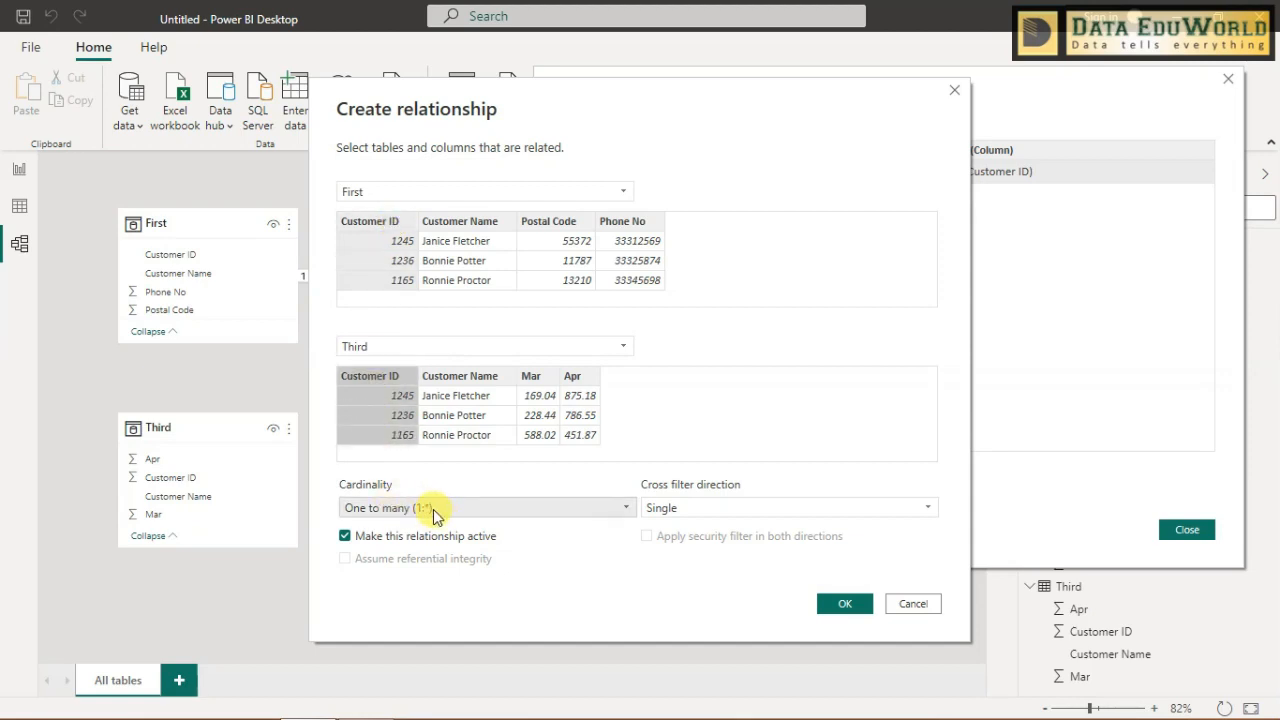
# - Try Both as the cross filter direction, return it to Single, and save the relationship between First and Third
pyautogui.click(676, 510)
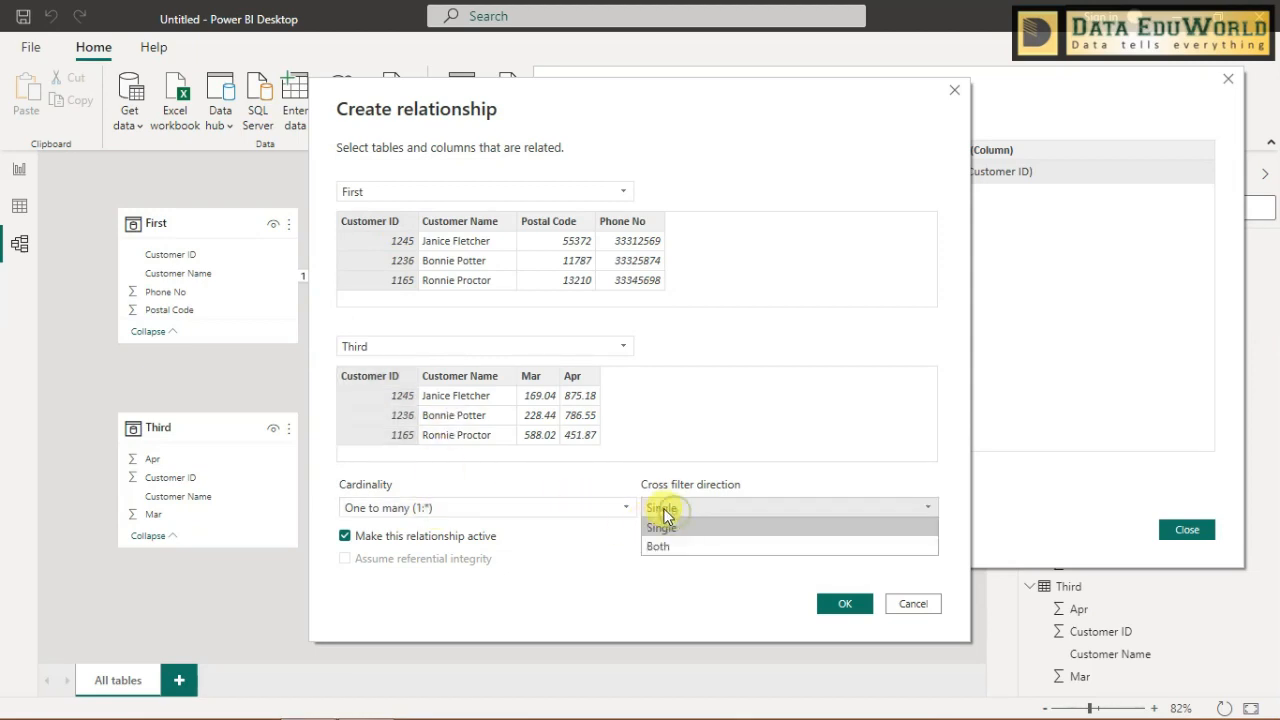
pyautogui.click(665, 547)
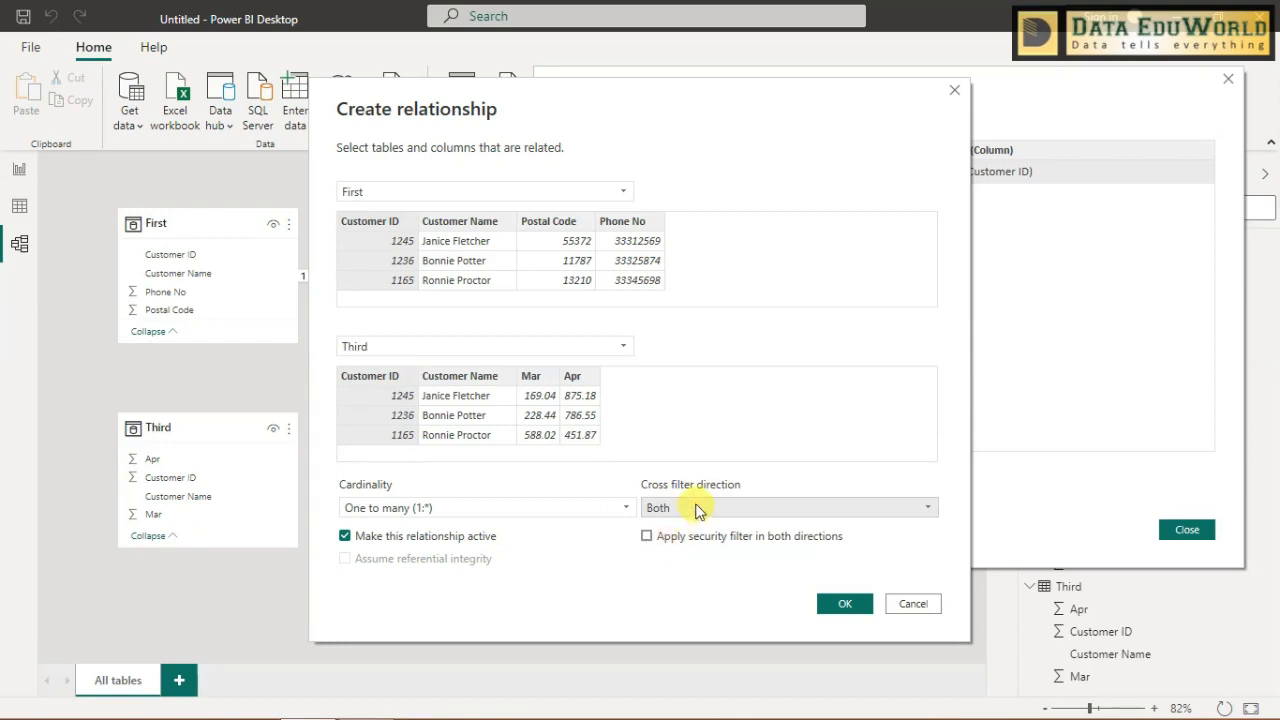
pyautogui.click(692, 506)
pyautogui.click(693, 529)
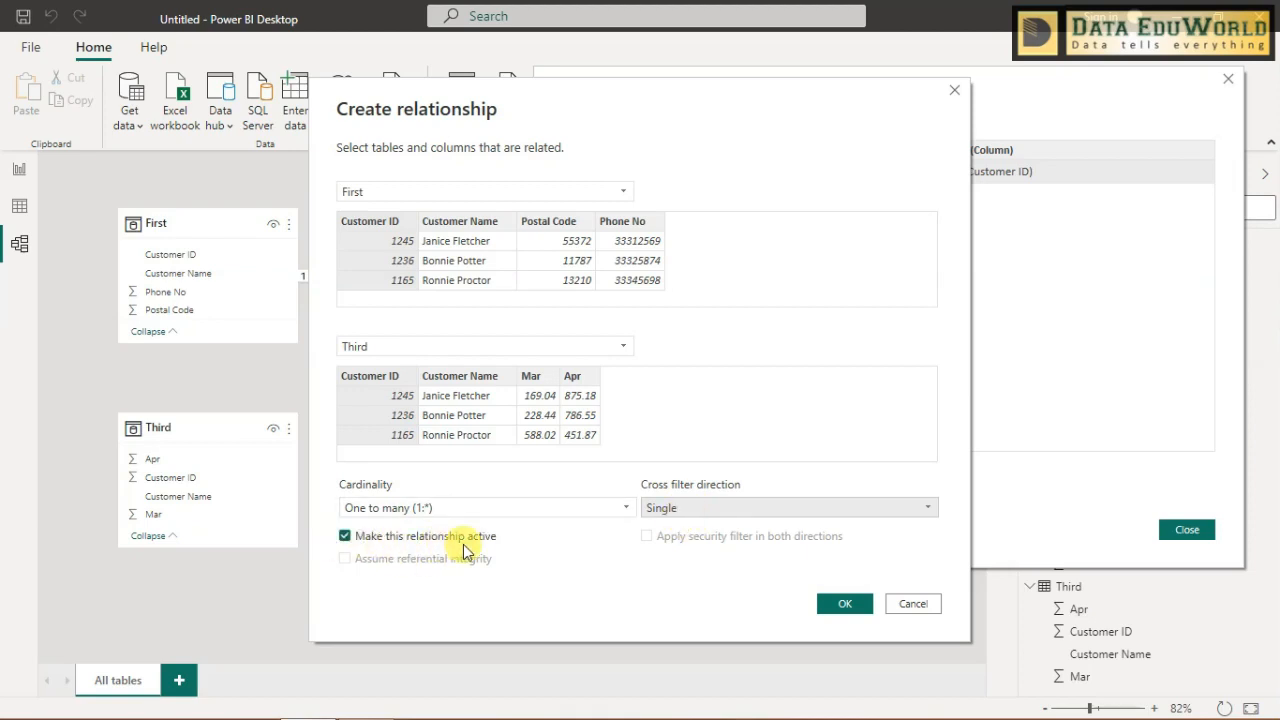
pyautogui.click(845, 604)
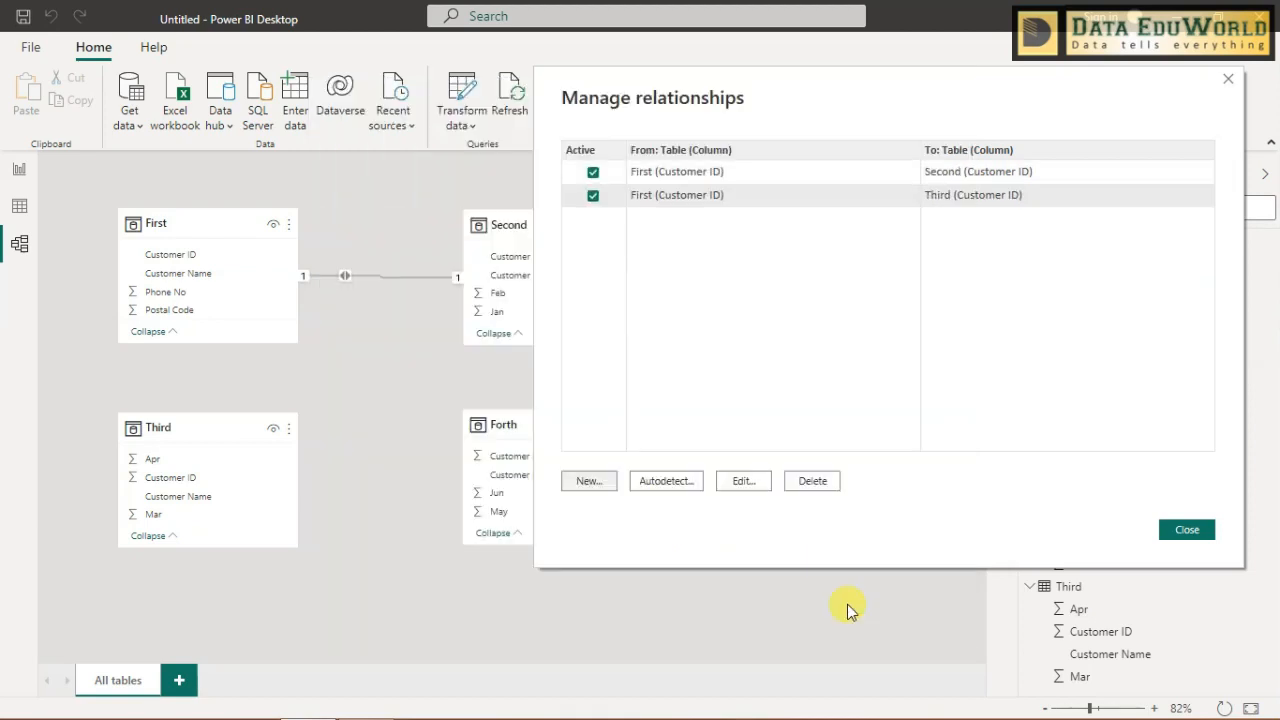
pyautogui.click(1186, 529)
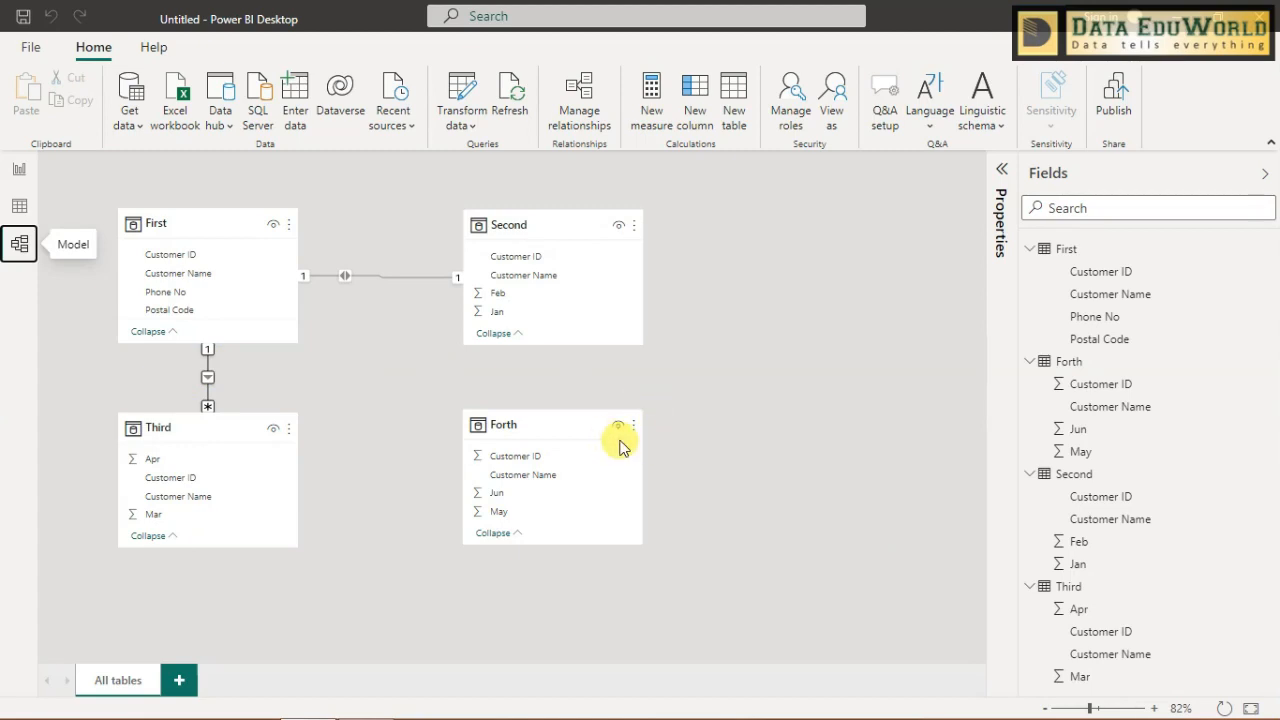
# - Create an active one-to-many relationship between First and Forth on Customer ID with Single cross filter direction through Manage relationships
pyautogui.click(583, 103)
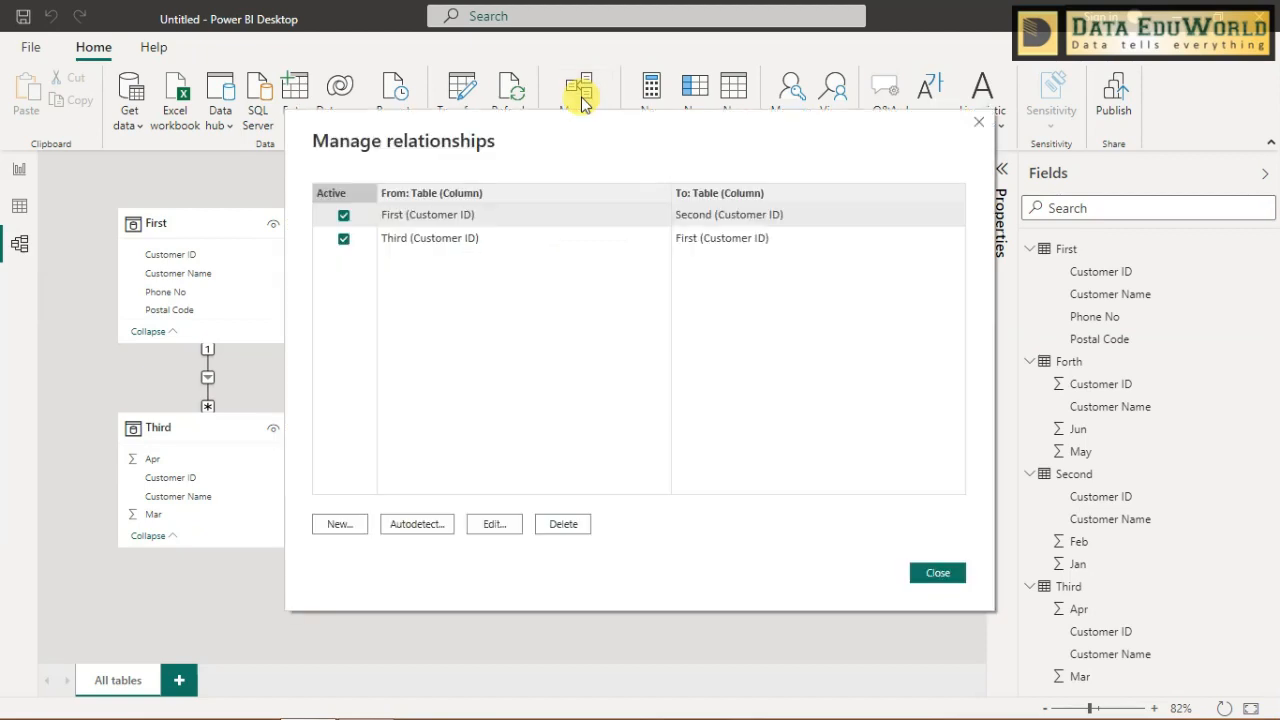
pyautogui.click(340, 524)
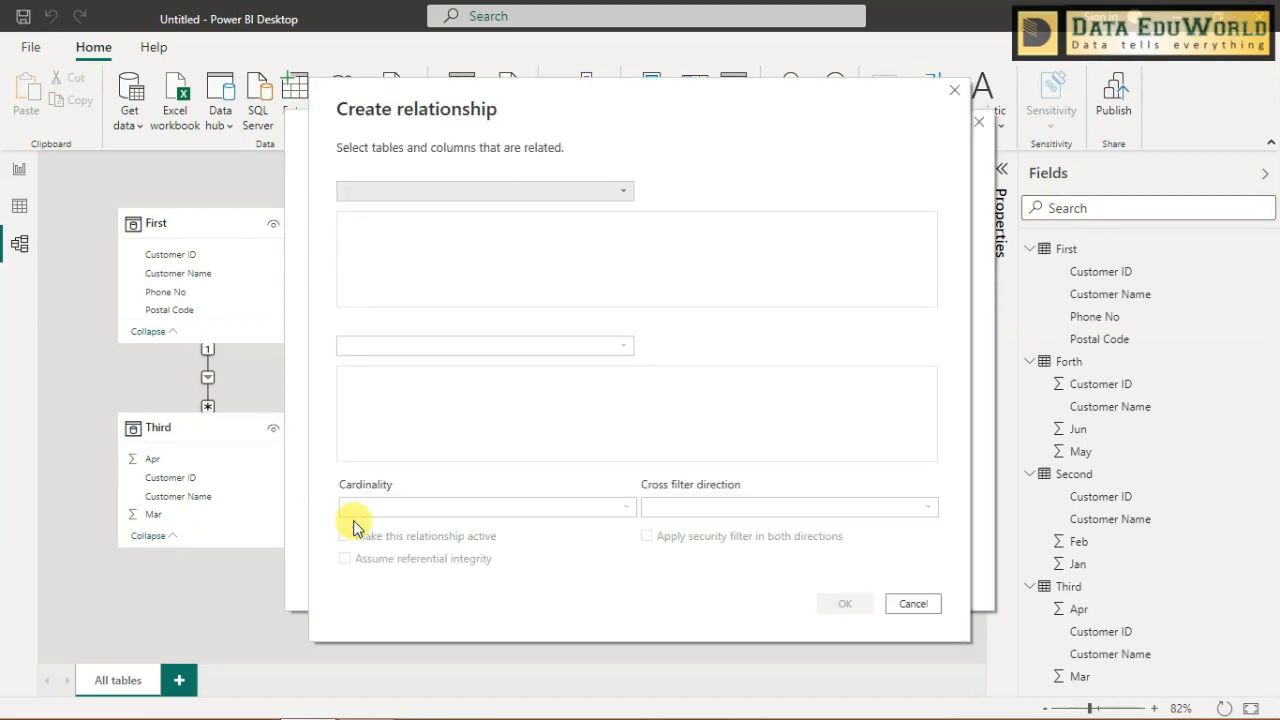
pyautogui.click(562, 191)
pyautogui.click(558, 212)
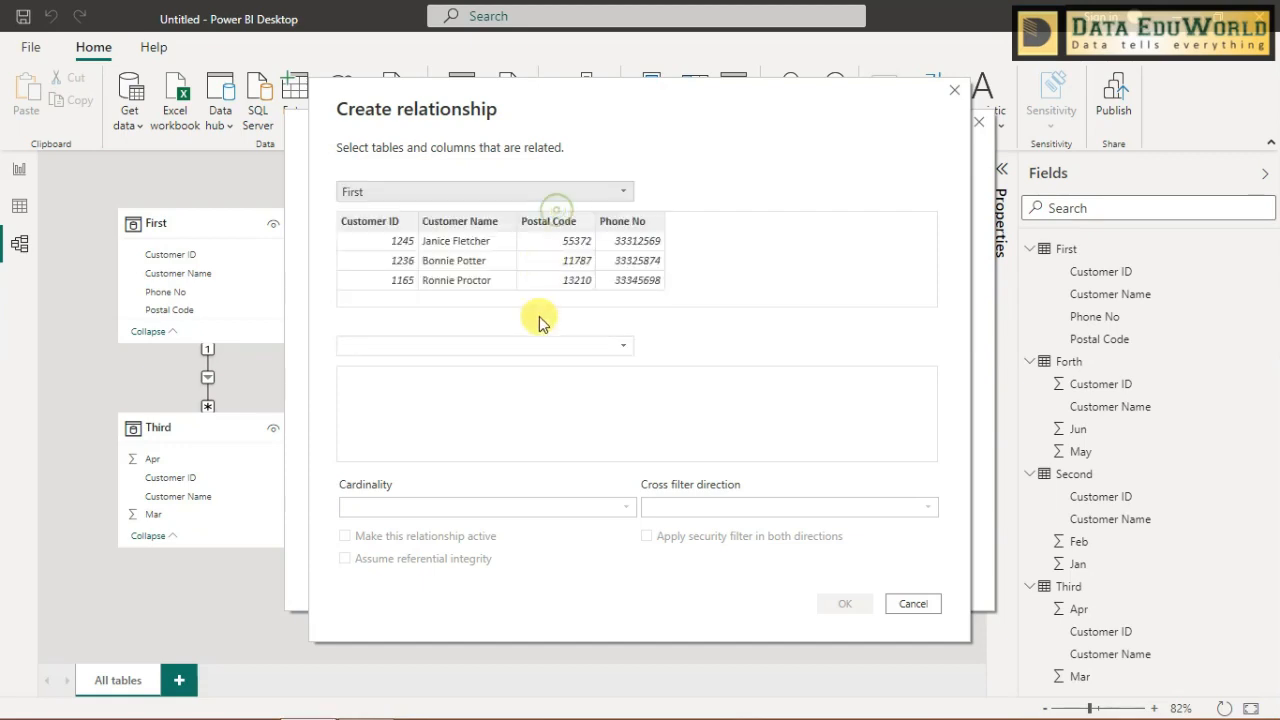
pyautogui.click(537, 345)
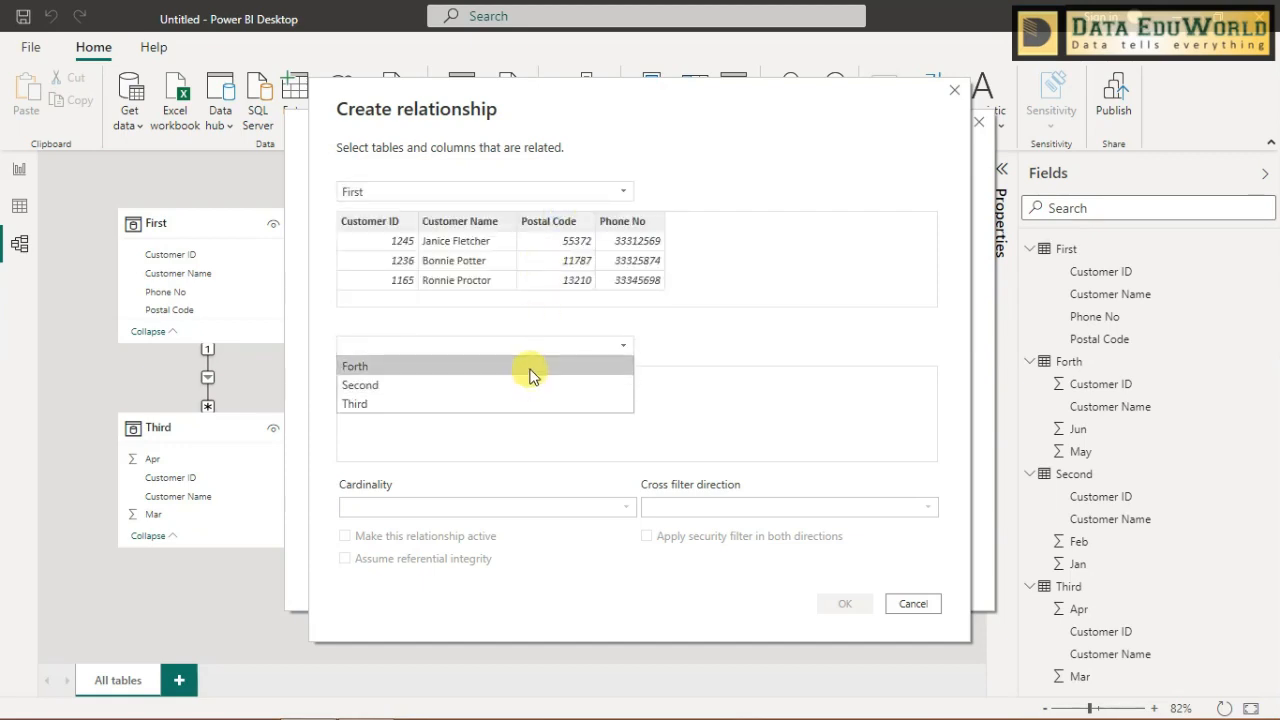
pyautogui.click(528, 368)
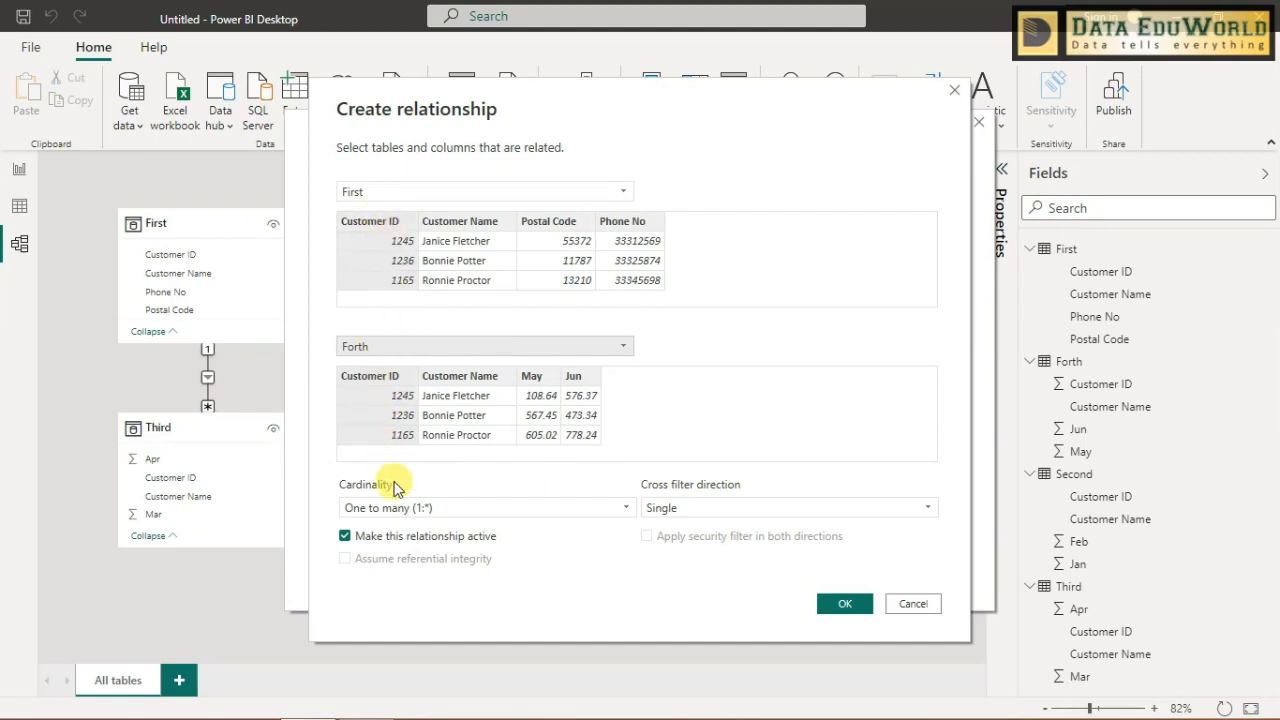
pyautogui.moveTo(521, 104); pyautogui.dragTo(705, 90)
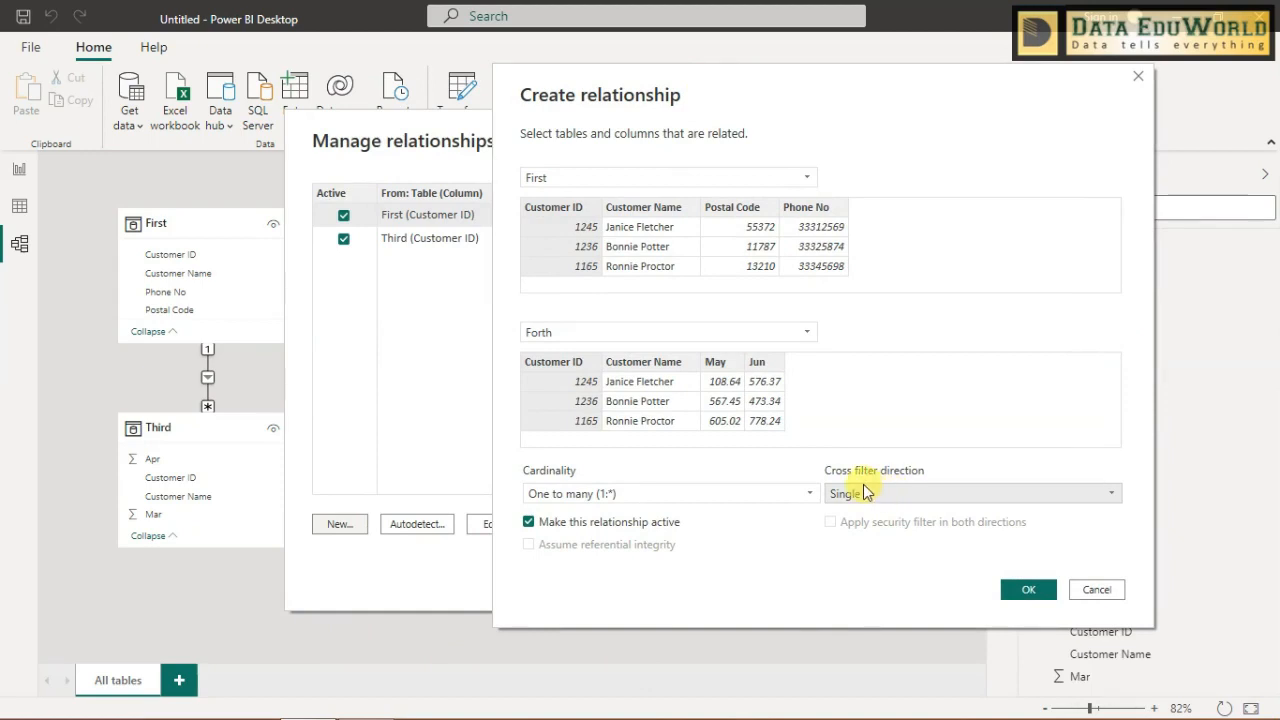
pyautogui.click(1020, 595)
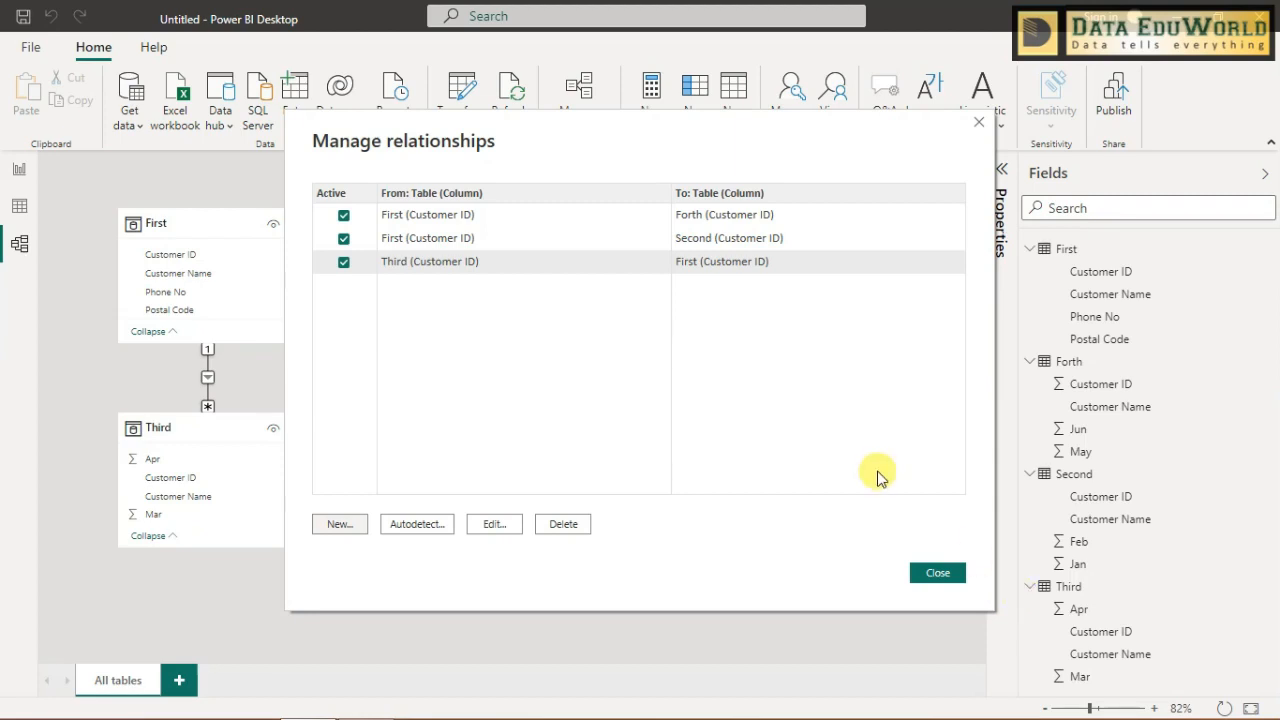
pyautogui.click(933, 576)
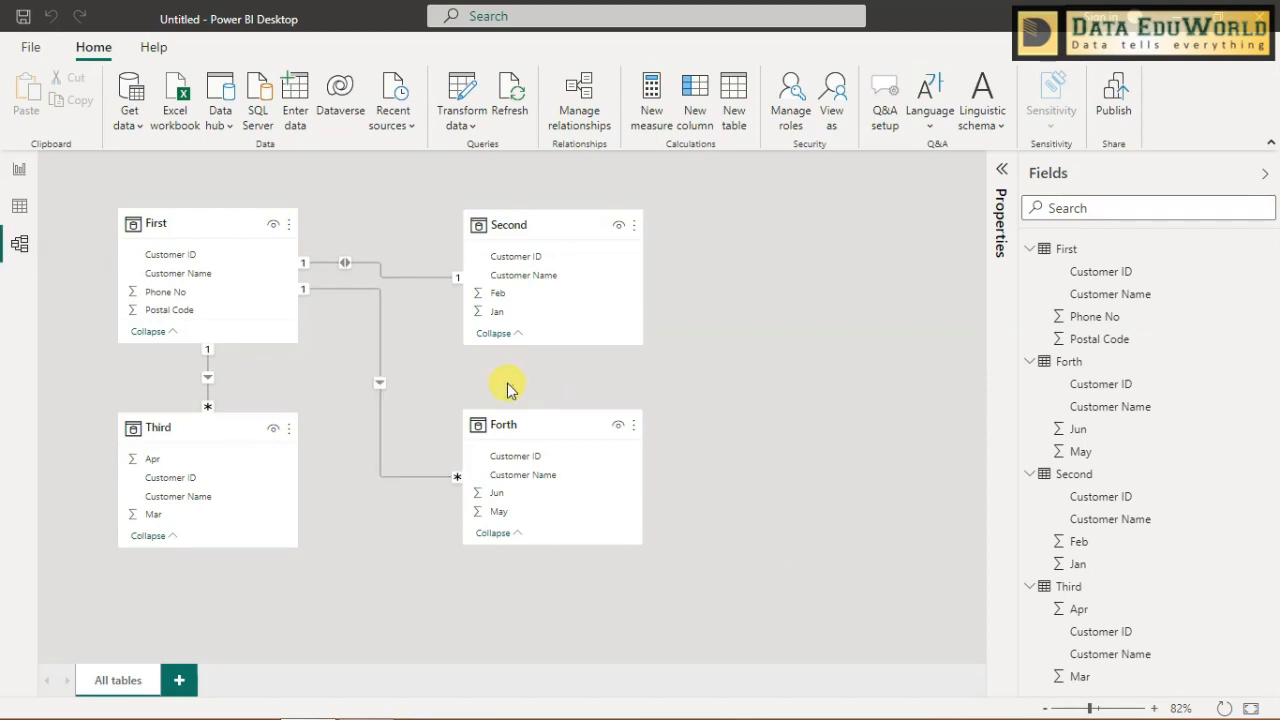
# - Pick out one customer's row in the report table and examine that customer's Mar entries in the Third table's data
pyautogui.click(21, 170)
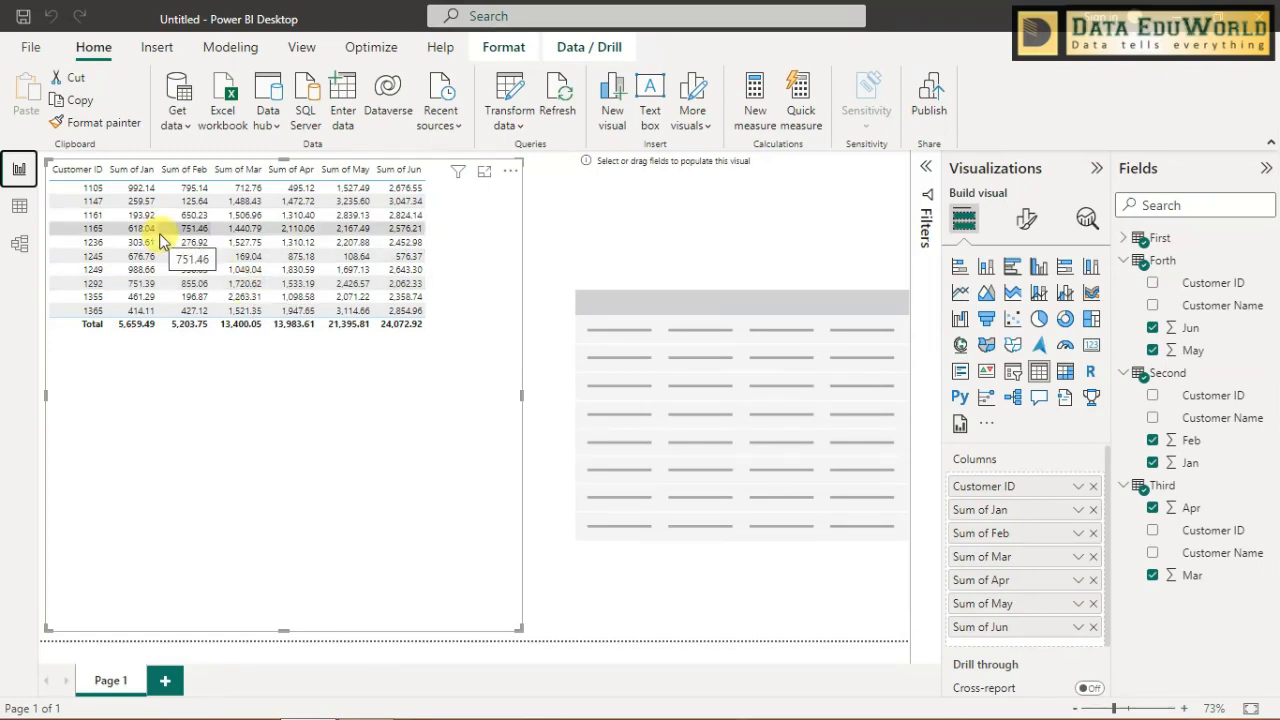
pyautogui.click(107, 245)
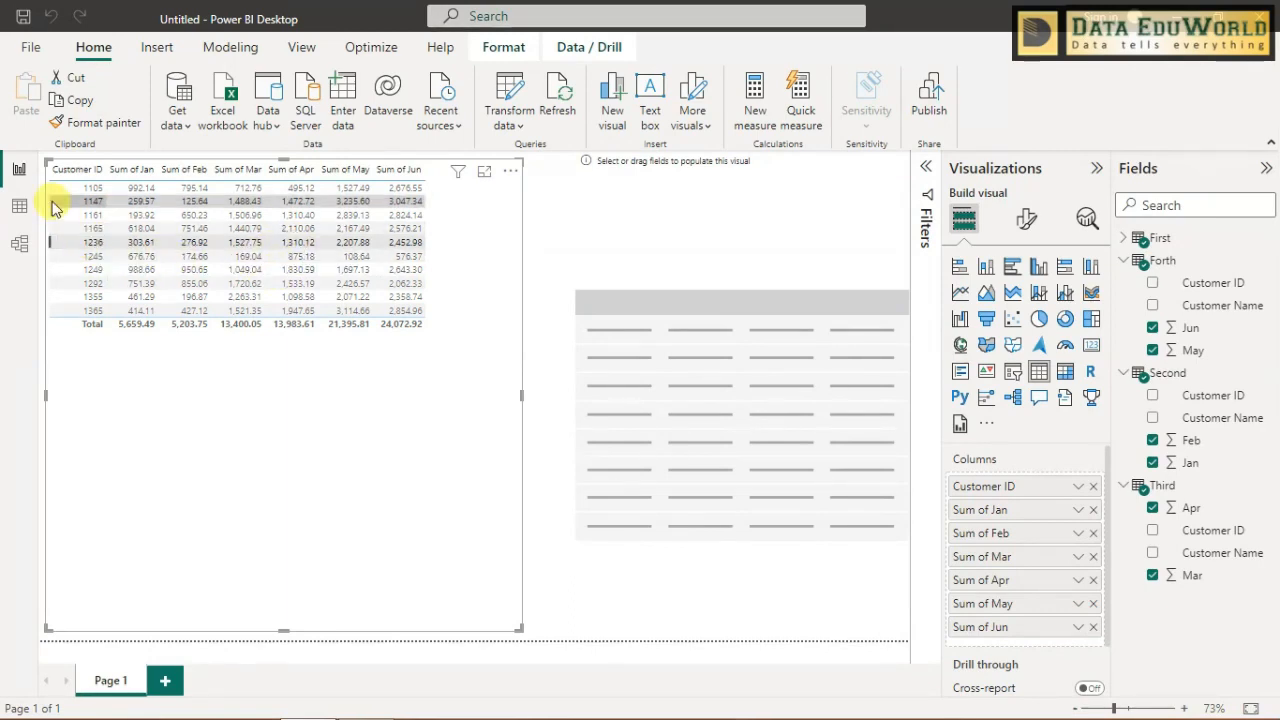
pyautogui.click(17, 171)
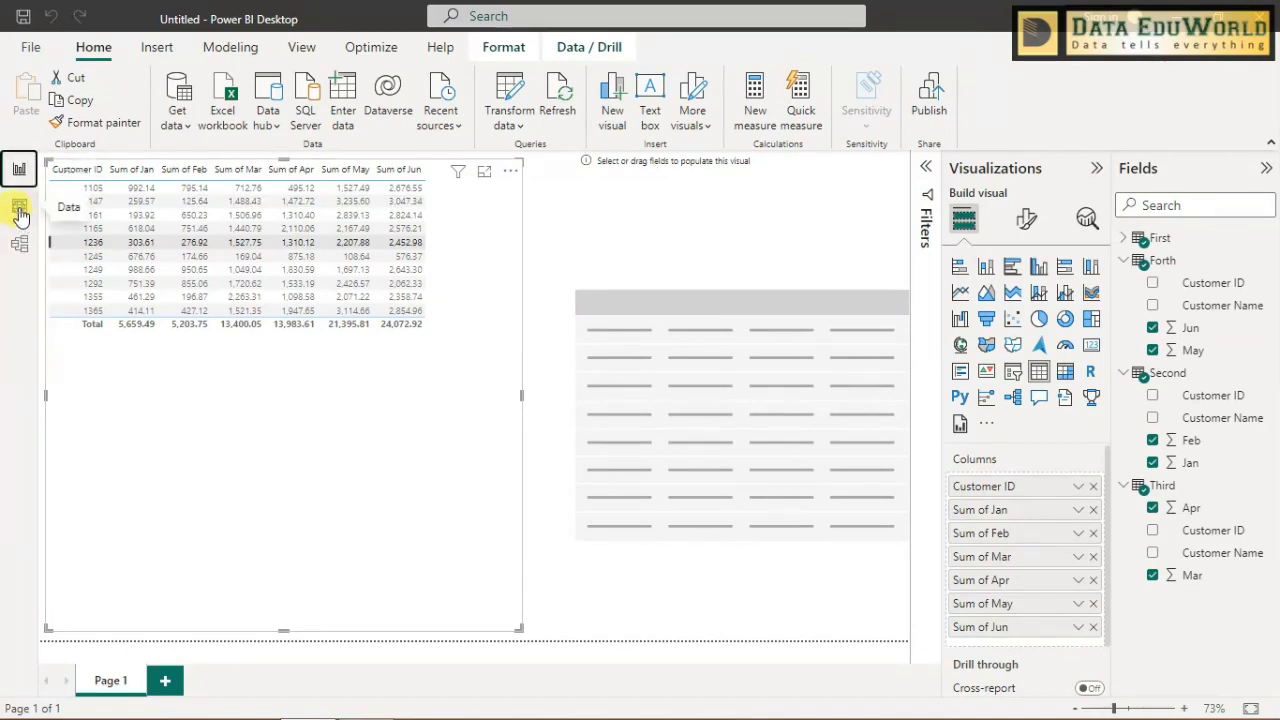
pyautogui.click(19, 206)
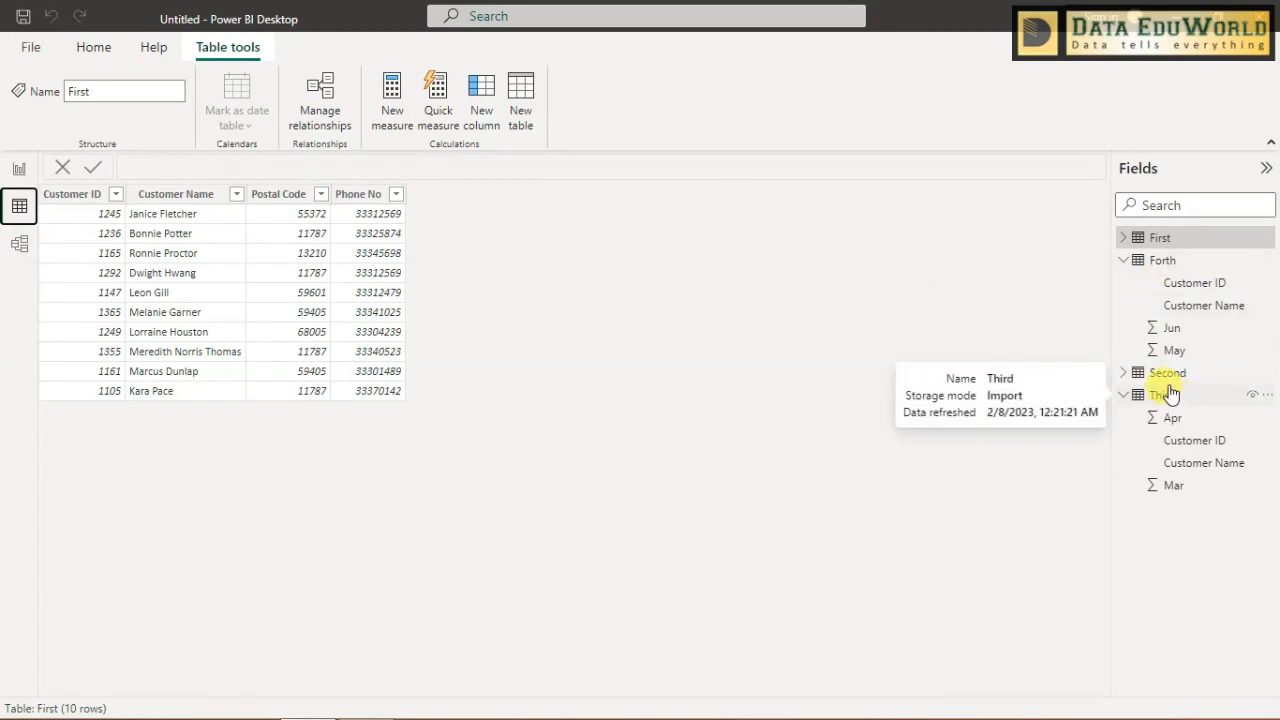
pyautogui.click(1200, 443)
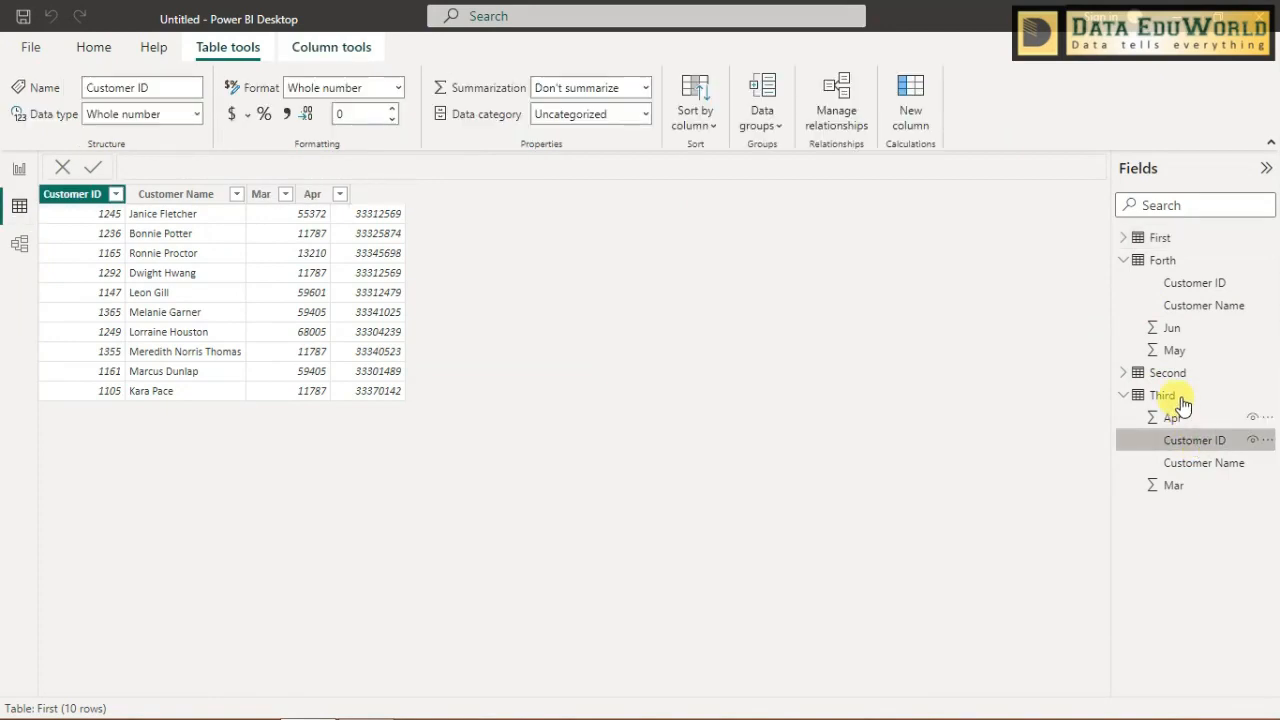
pyautogui.click(1183, 400)
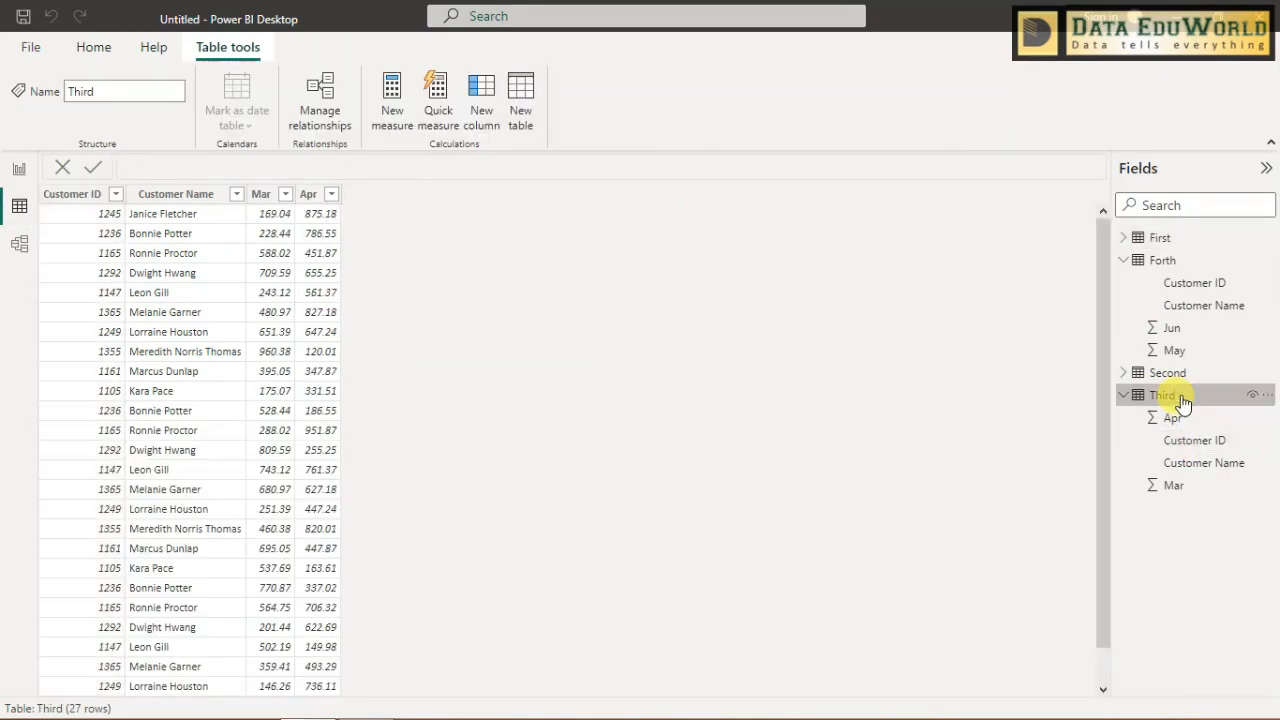
pyautogui.click(279, 245)
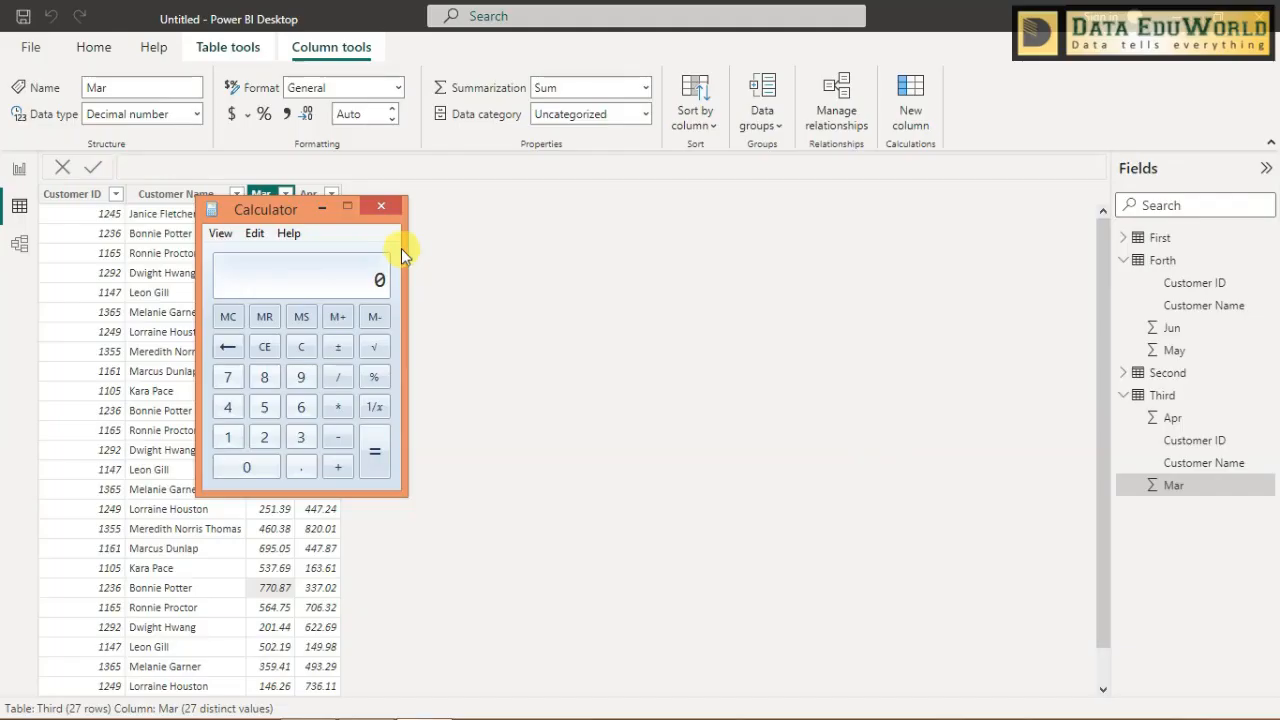
# - Switch to Calculator and add the customer's three Mar amounts: 228.44 + 528.44 + 770.87
pyautogui.moveTo(286, 207); pyautogui.dragTo(908, 214)
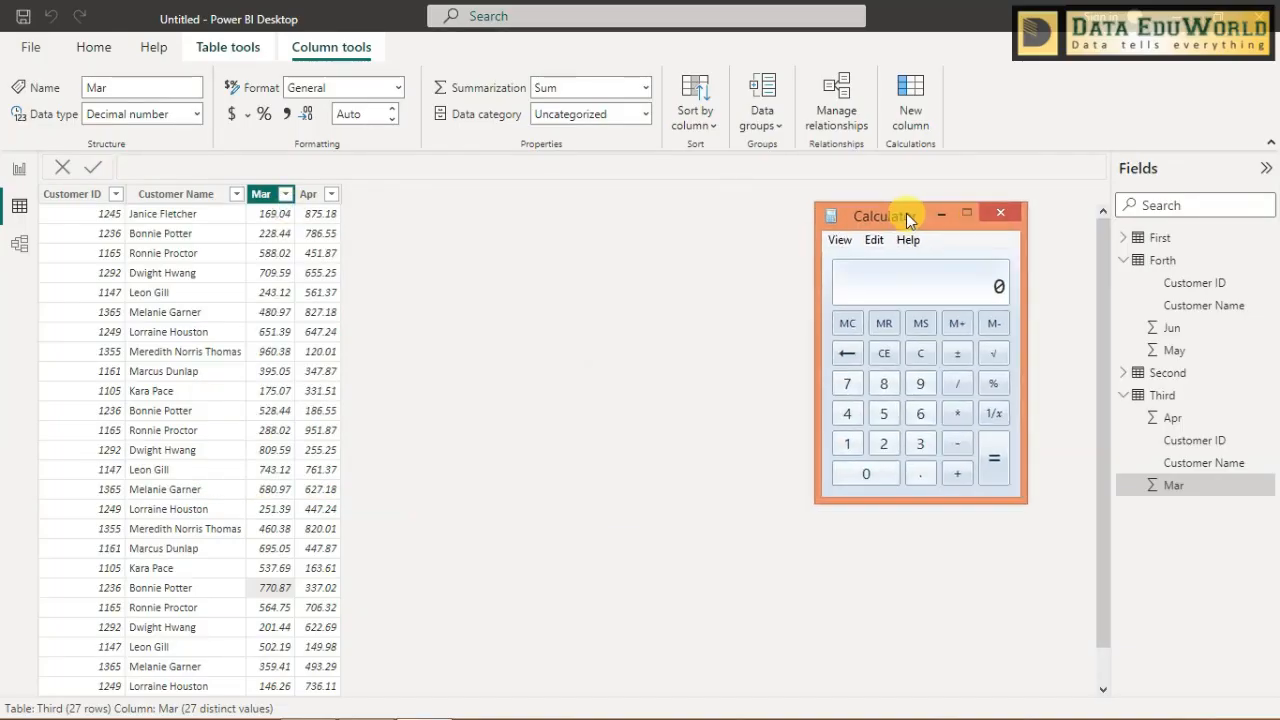
pyautogui.write('228.44 ')
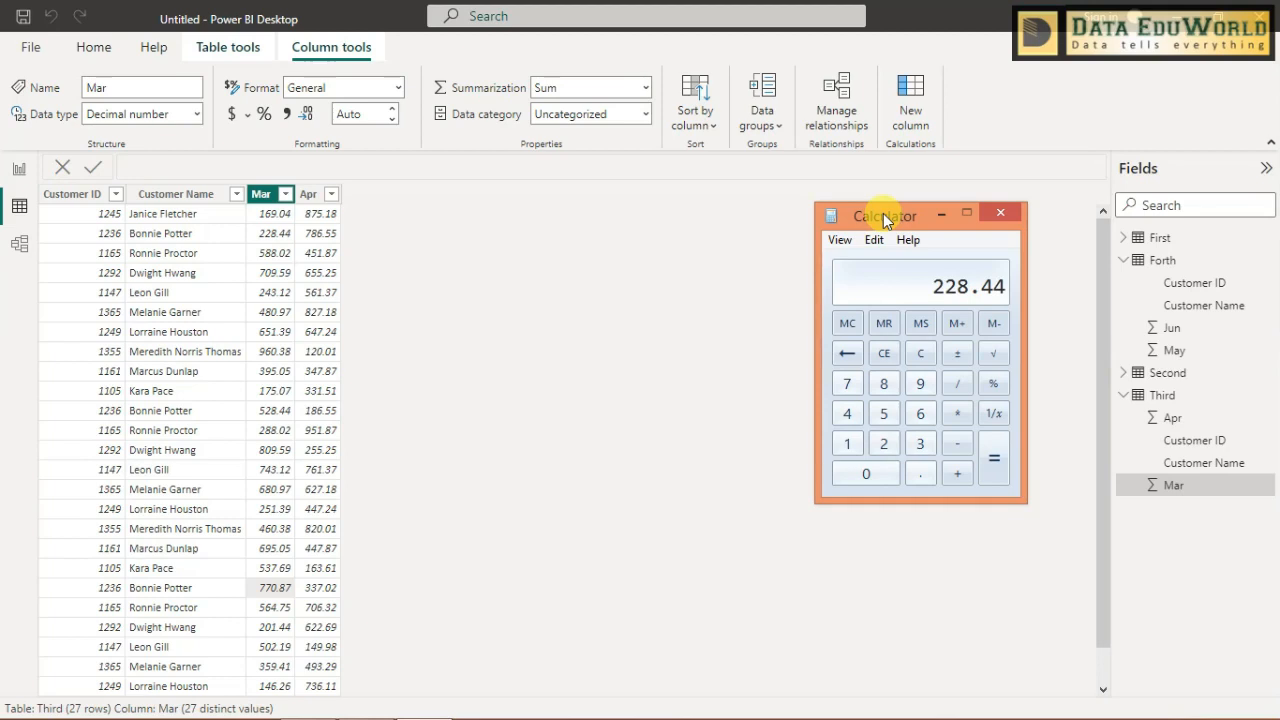
pyautogui.write('+ ')
pyautogui.write('528')
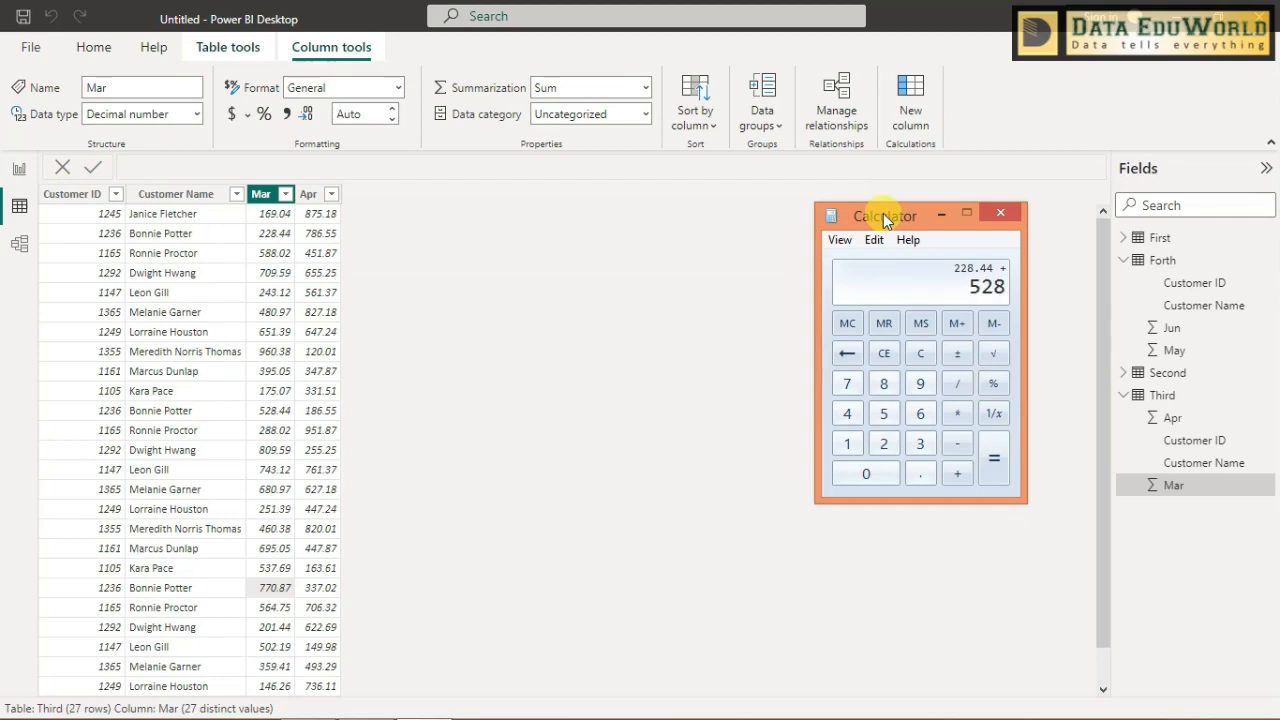
pyautogui.write('.')
pyautogui.write('44 ')
pyautogui.write('+ 77')
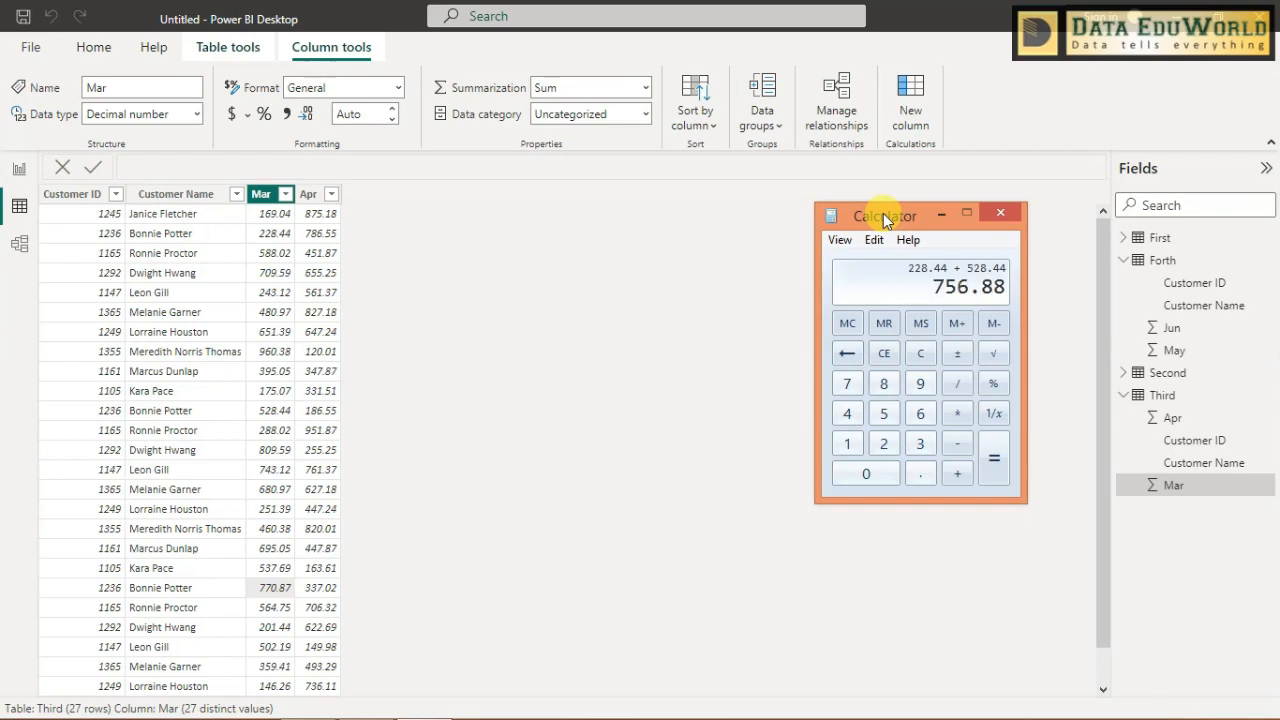
pyautogui.write('0.87')
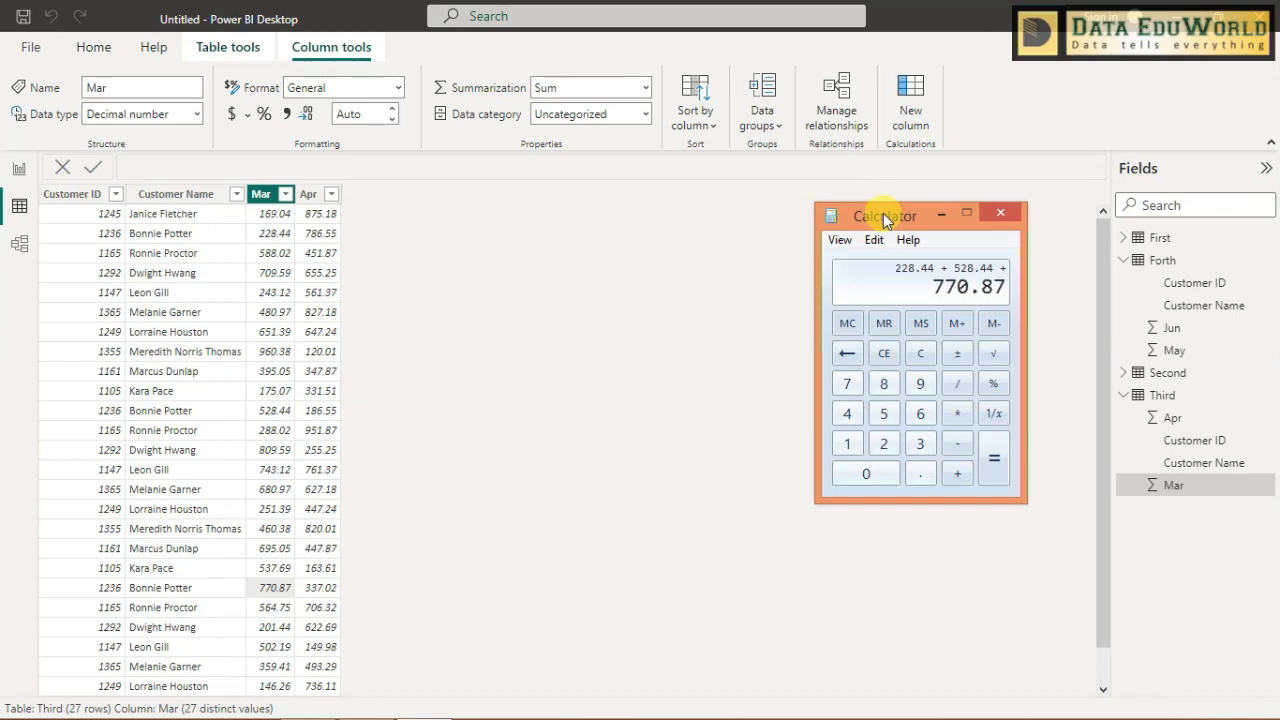
pyautogui.press('Return')
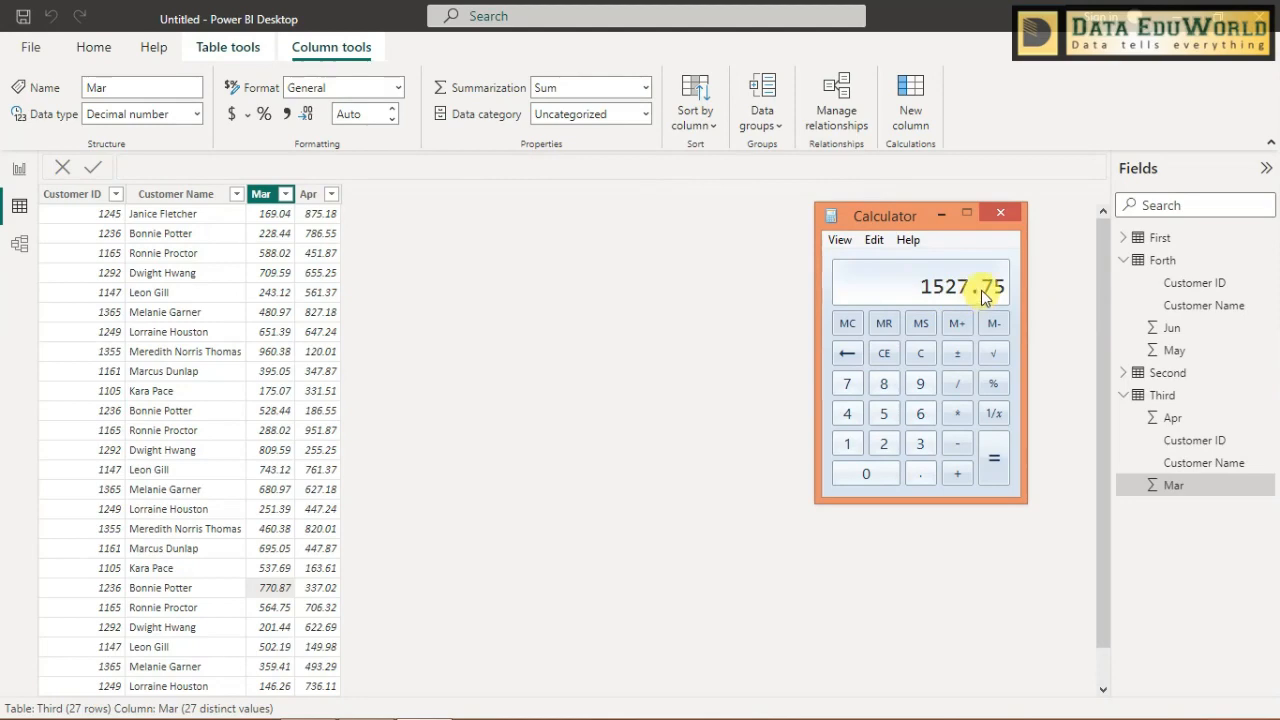
# - Compare the Calculator total with the customer's Sum of Mar in the report table
pyautogui.click(19, 171)
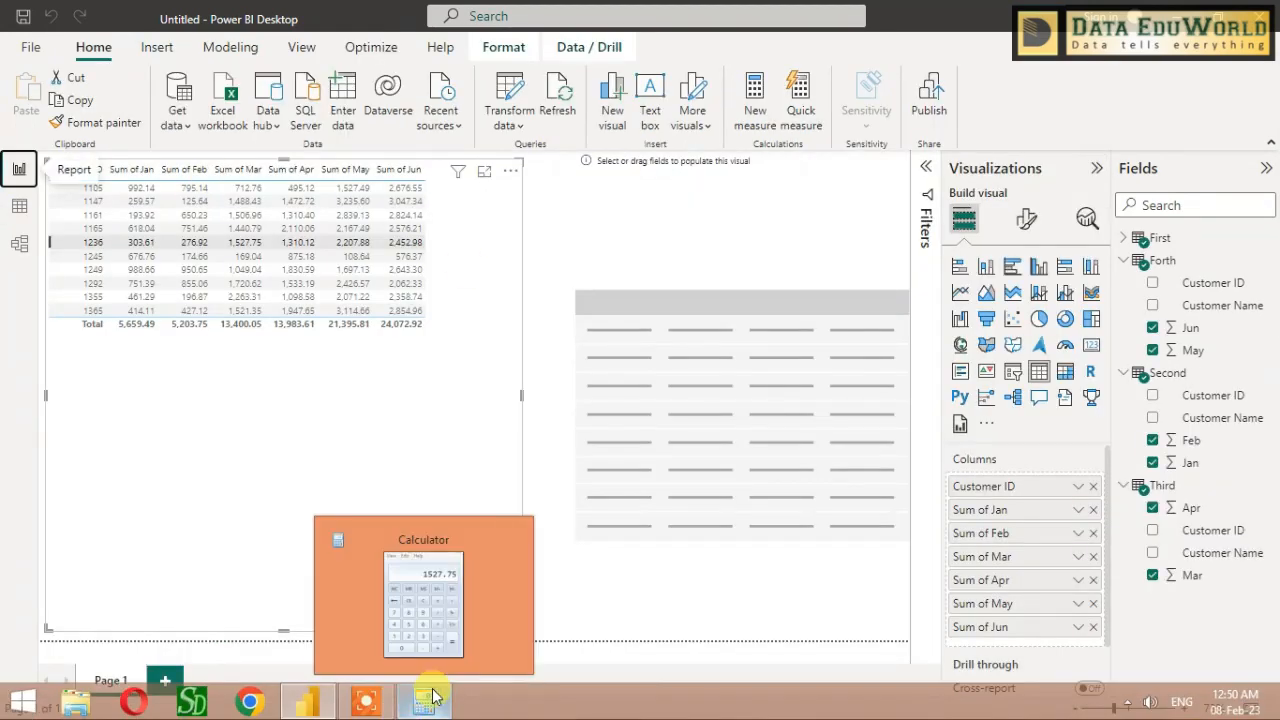
pyautogui.click(428, 703)
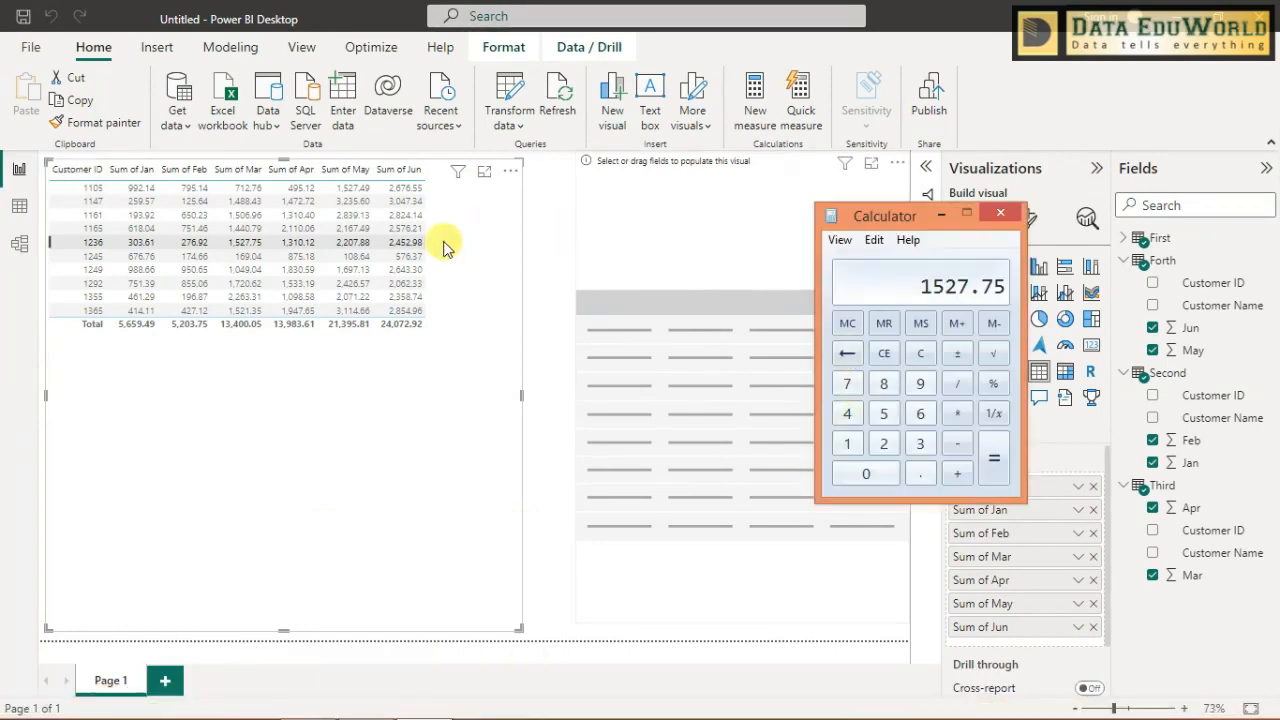
pyautogui.click(257, 254)
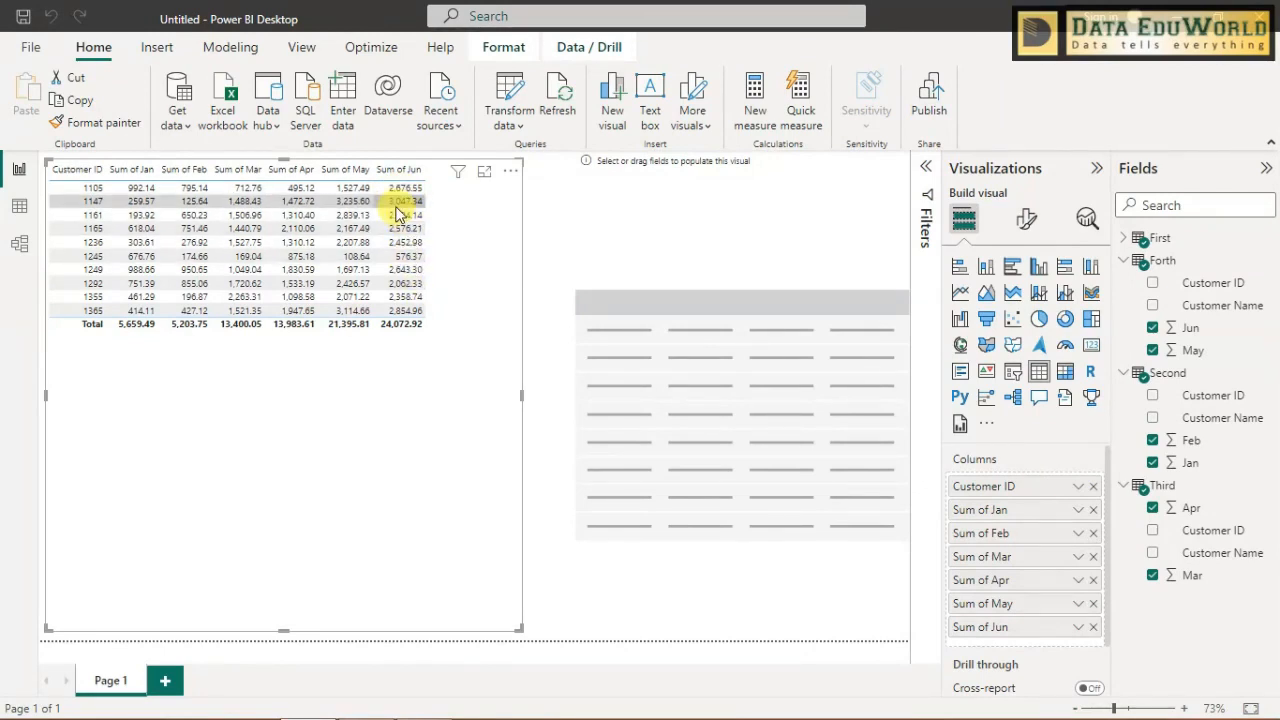
# - Shrink the monthly values table closer to its contents and remove the empty table visual beside it from the report page
pyautogui.moveTo(521, 395); pyautogui.dragTo(446, 414)
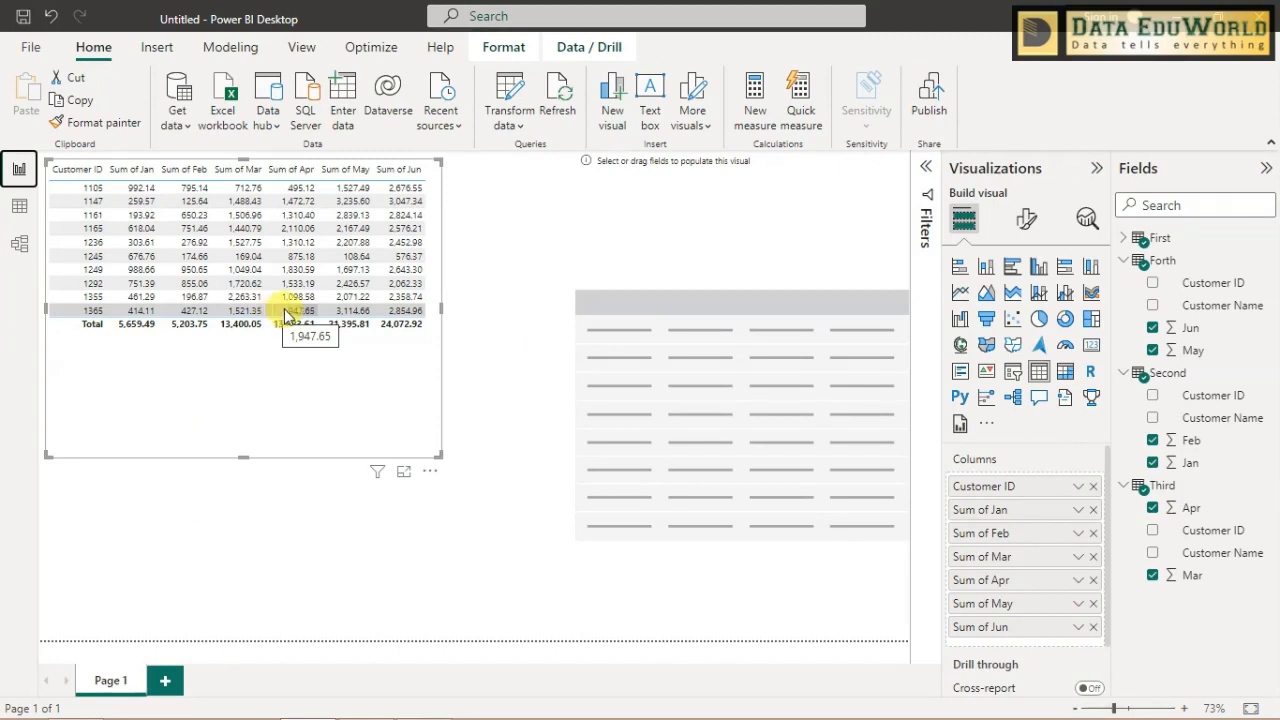
pyautogui.click(712, 222)
pyautogui.moveTo(768, 618); pyautogui.dragTo(738, 465)
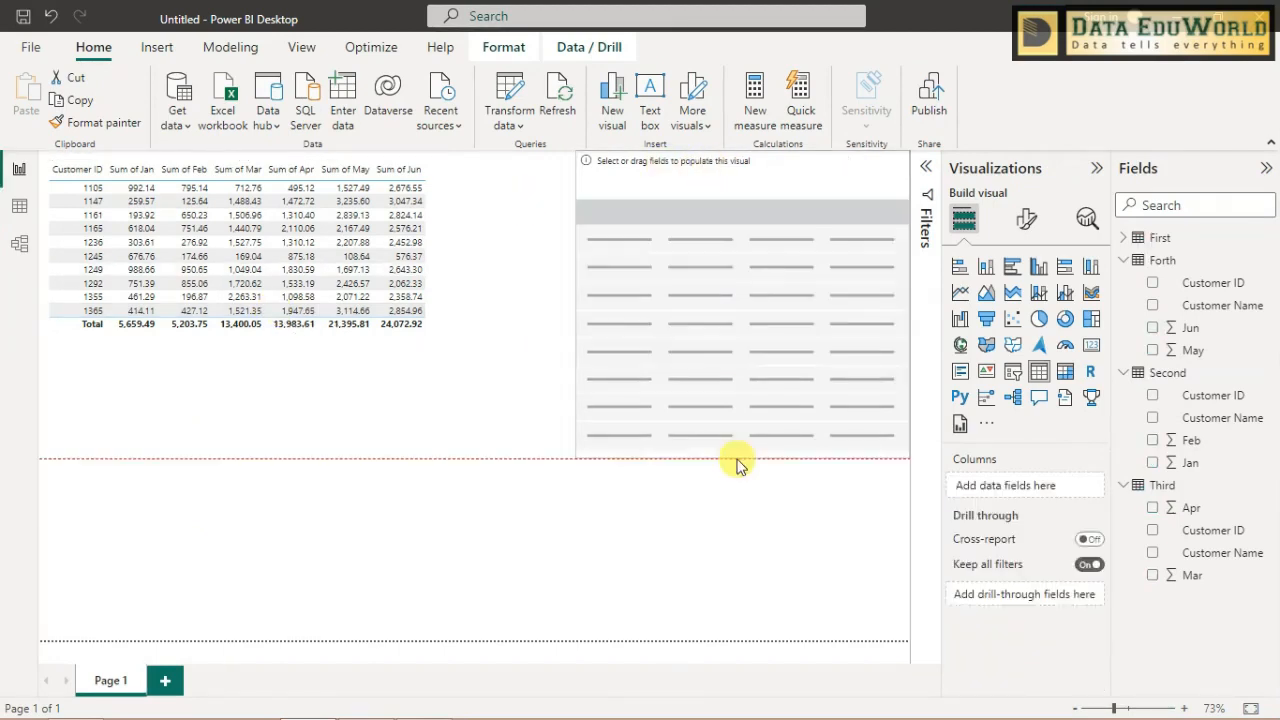
pyautogui.click(19, 244)
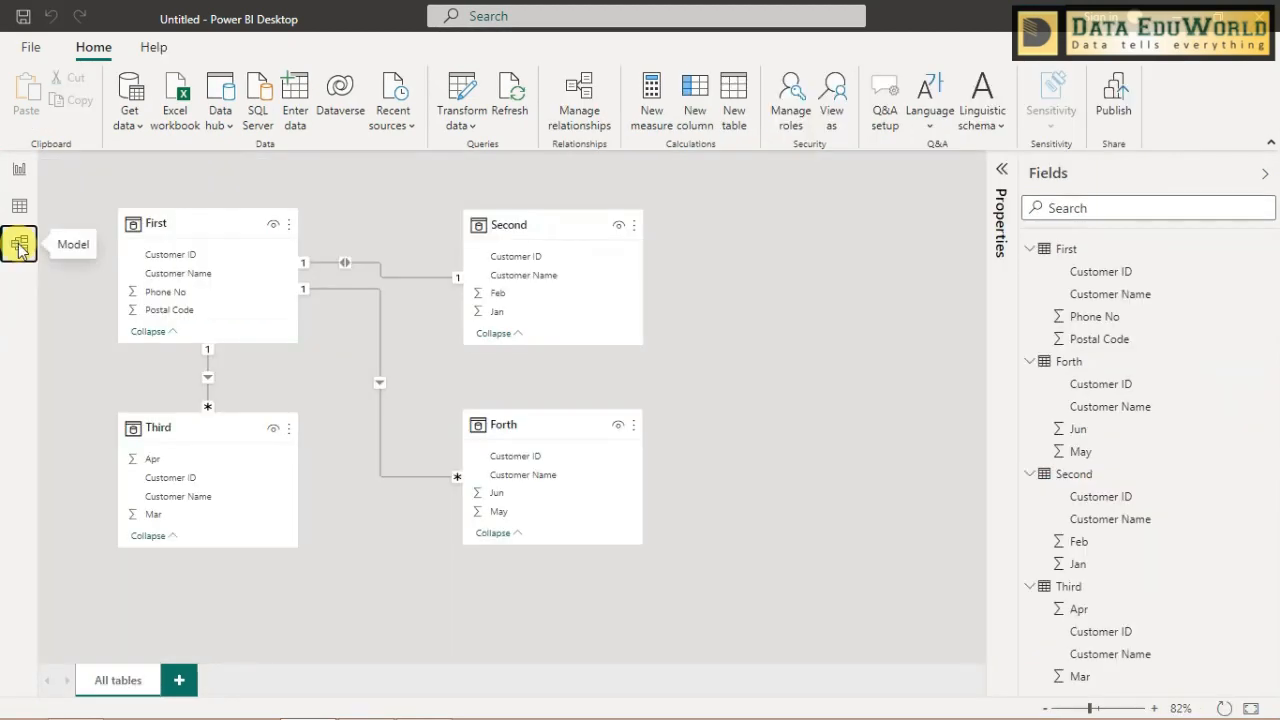
pyautogui.click(17, 172)
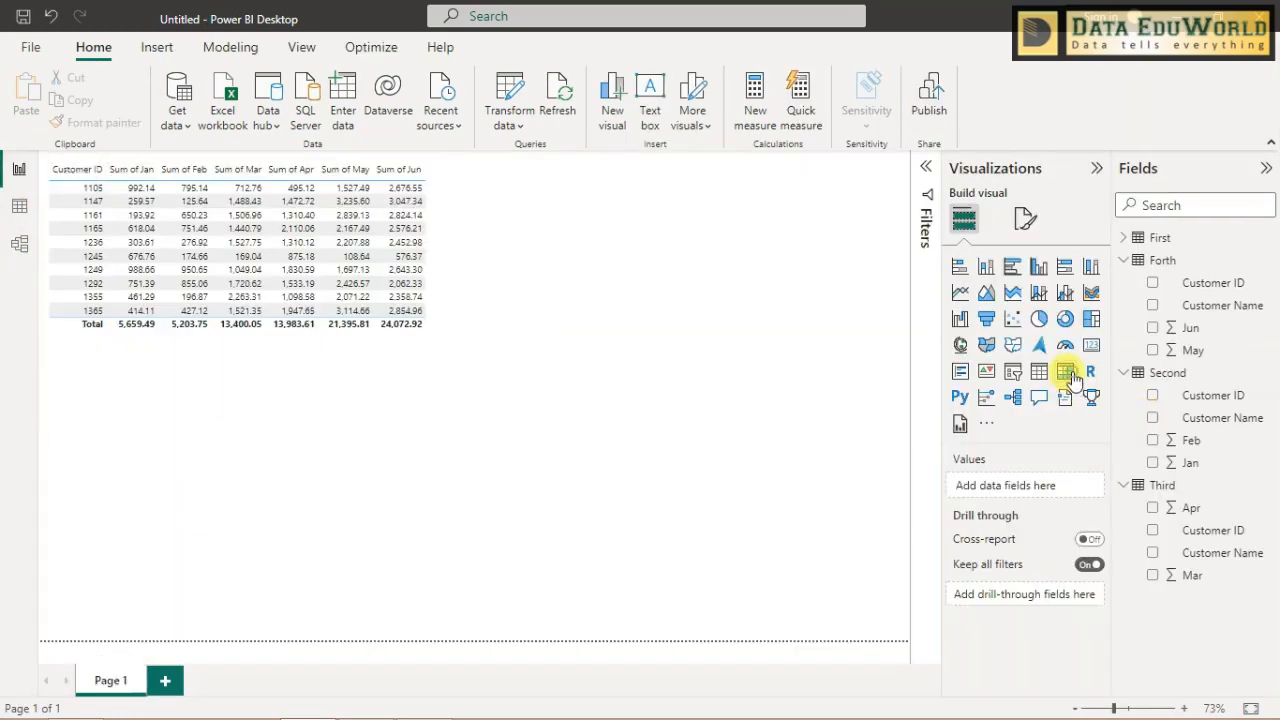
# - Add a matrix visual to the report page, place it beside the monthly values table, and increase its height
pyautogui.click(534, 294)
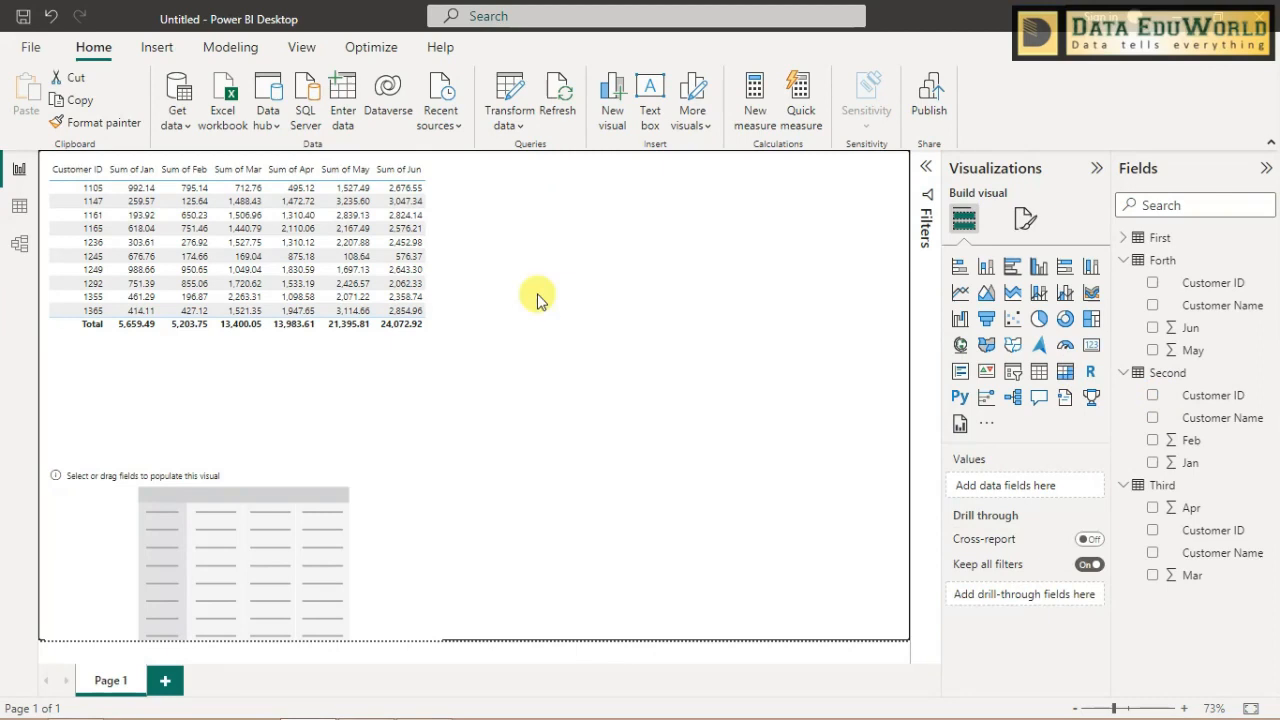
pyautogui.click(323, 480)
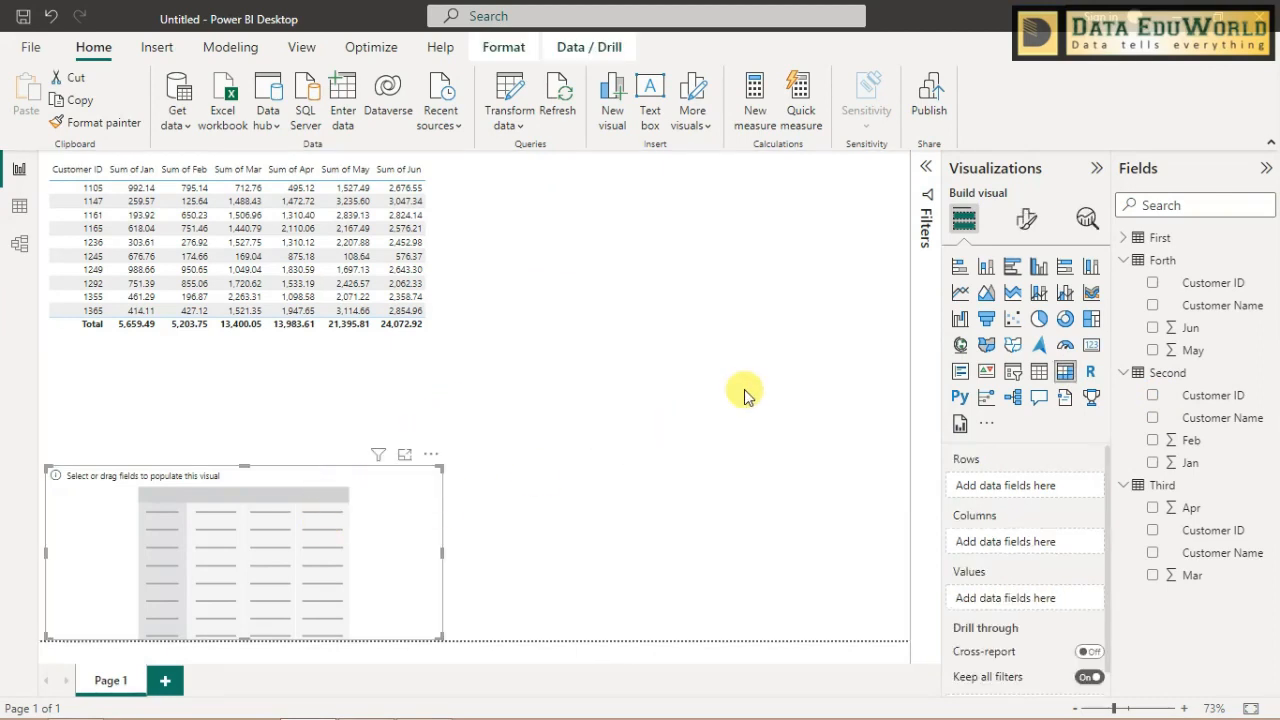
pyautogui.moveTo(395, 521); pyautogui.dragTo(744, 390)
pyautogui.moveTo(649, 347); pyautogui.dragTo(770, 170)
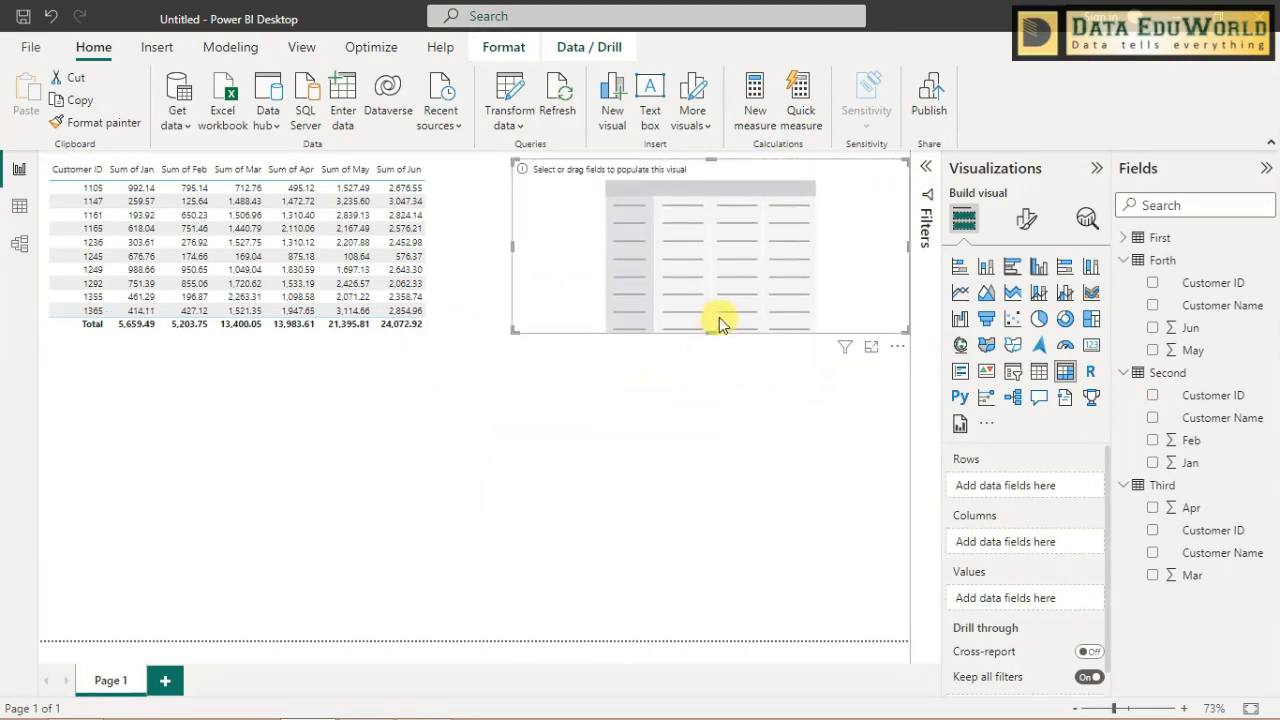
pyautogui.moveTo(711, 328); pyautogui.dragTo(714, 551)
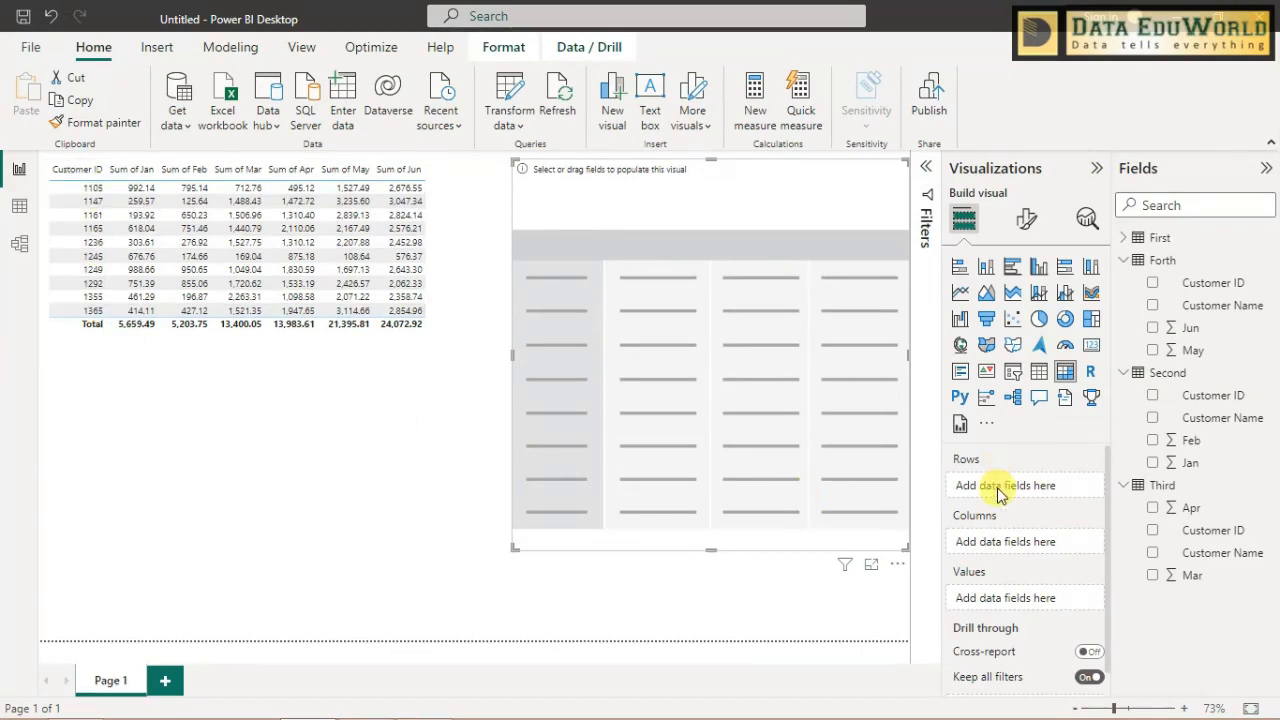
# - Add Customer ID from the First table to the matrix rows
pyautogui.click(1123, 239)
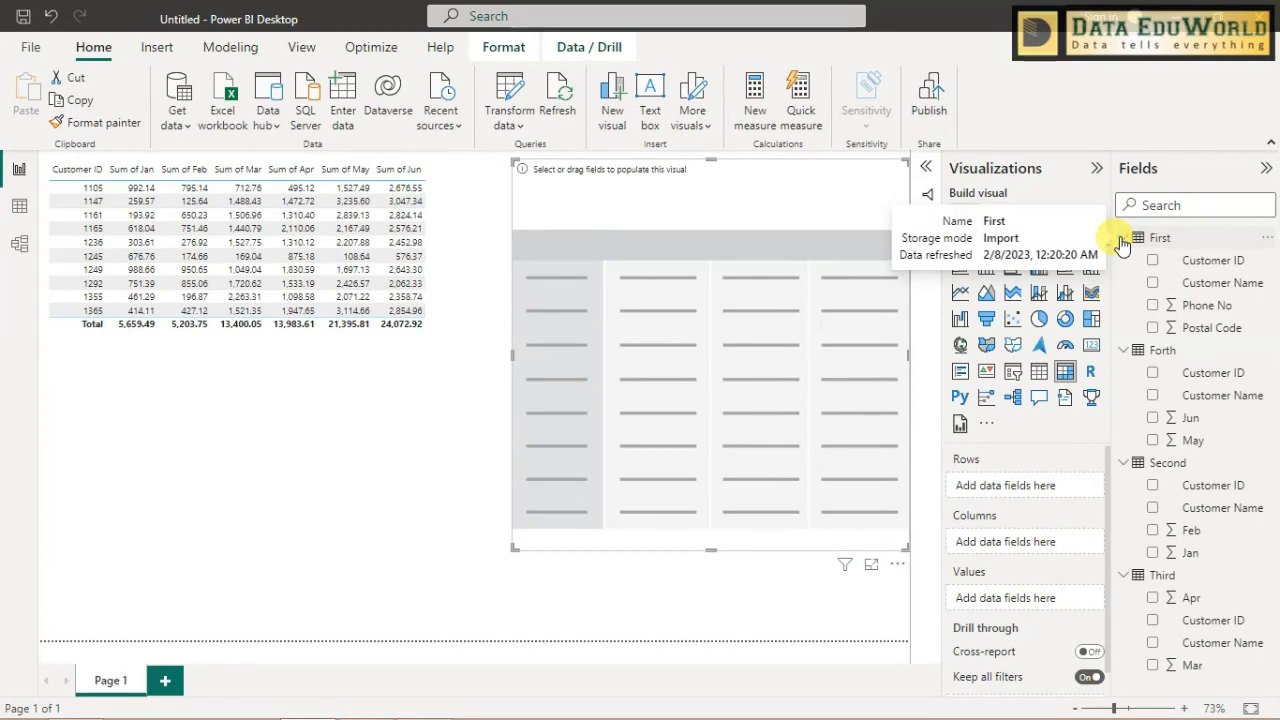
pyautogui.click(1199, 266)
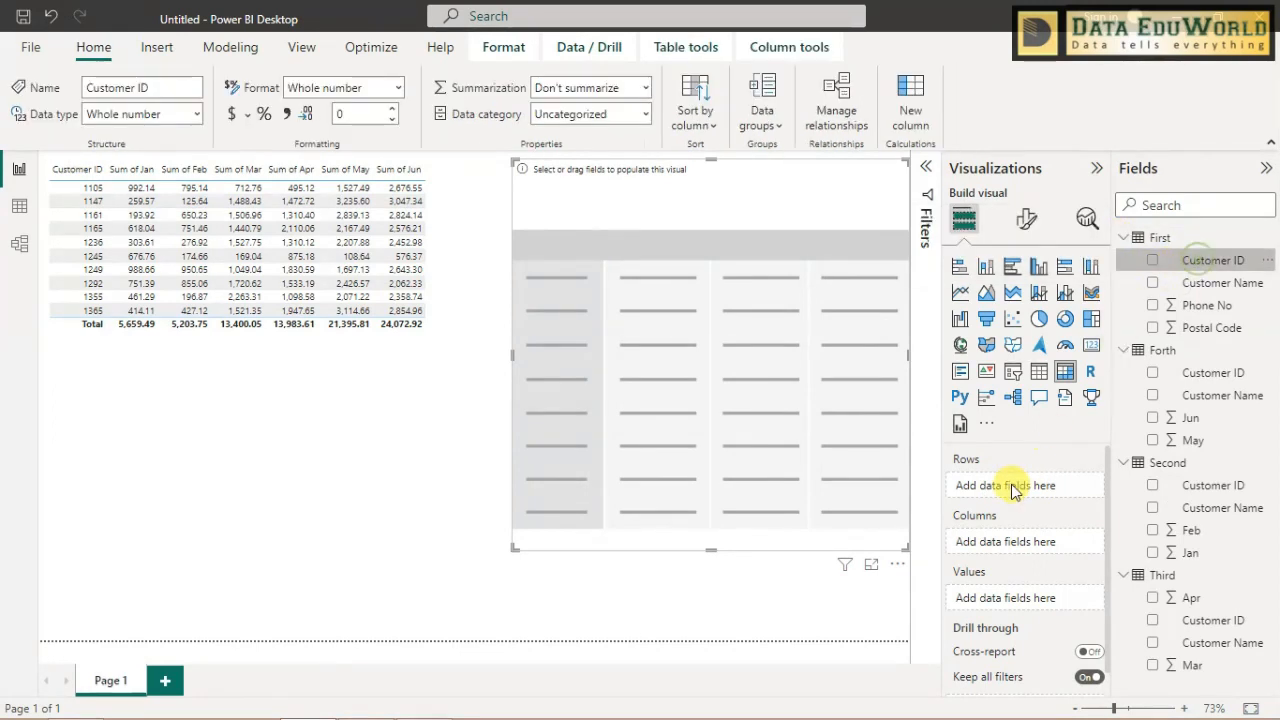
pyautogui.moveTo(1195, 262); pyautogui.dragTo(1040, 487)
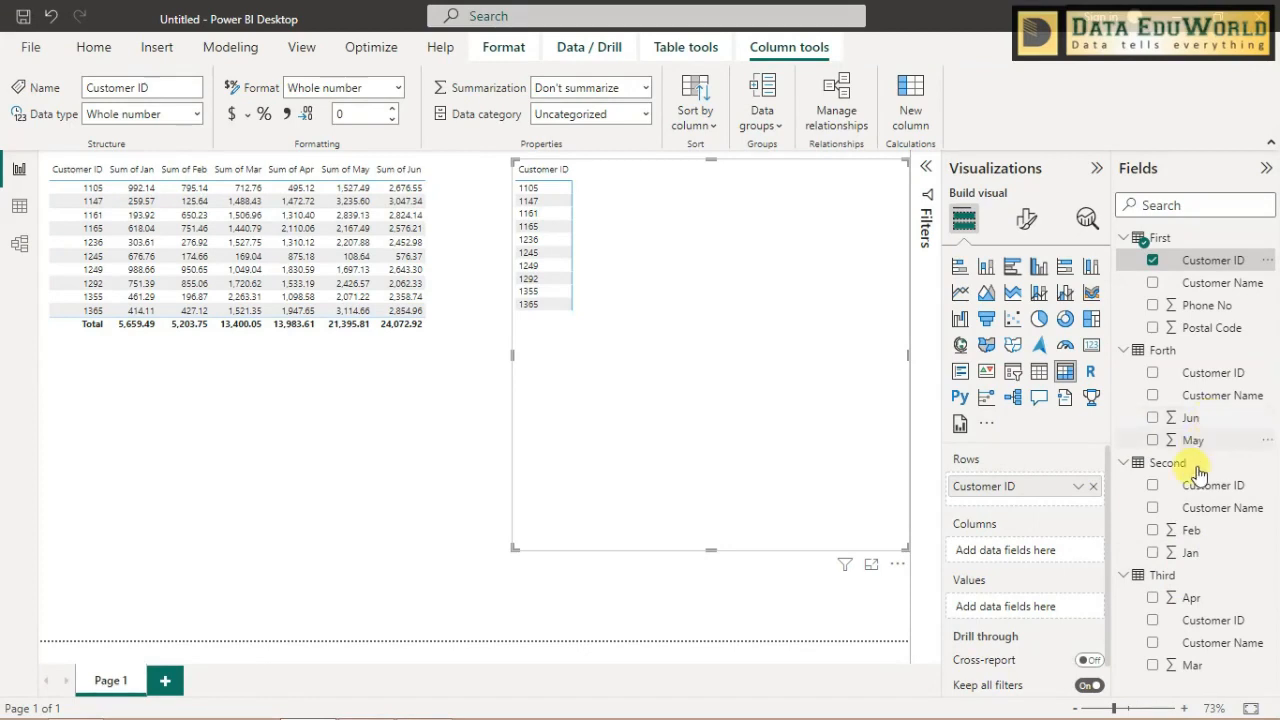
# - Add Feb and Jan from the Second table to the matrix values and place Sum of Jan before Sum of Feb
pyautogui.click(1205, 535)
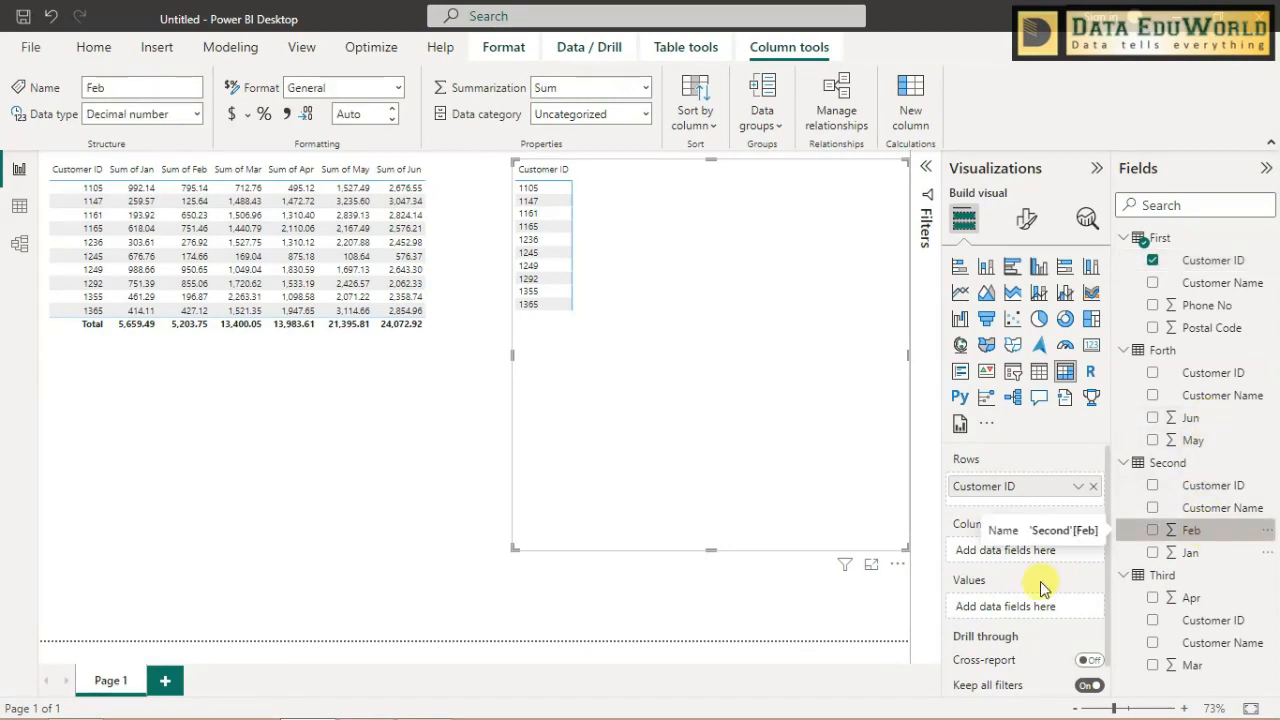
pyautogui.click(1154, 531)
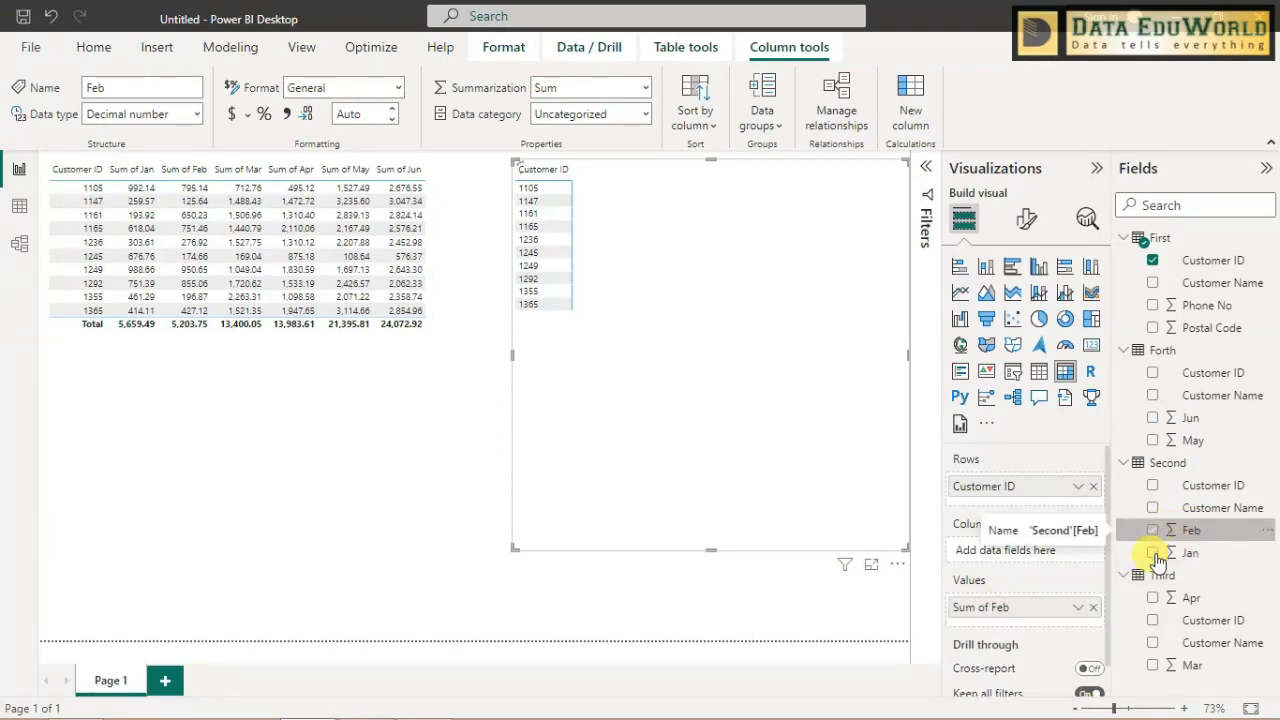
pyautogui.click(1153, 553)
pyautogui.click(1078, 631)
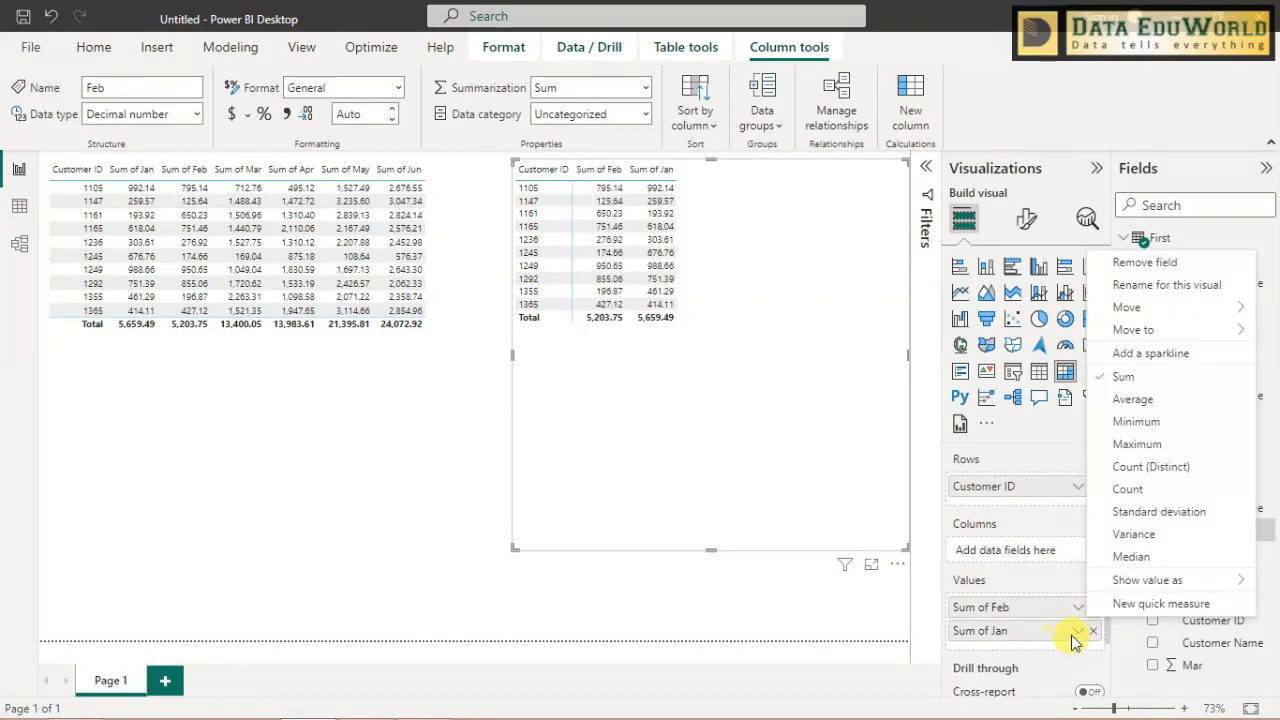
pyautogui.click(1068, 638)
pyautogui.moveTo(1068, 638); pyautogui.dragTo(1068, 606)
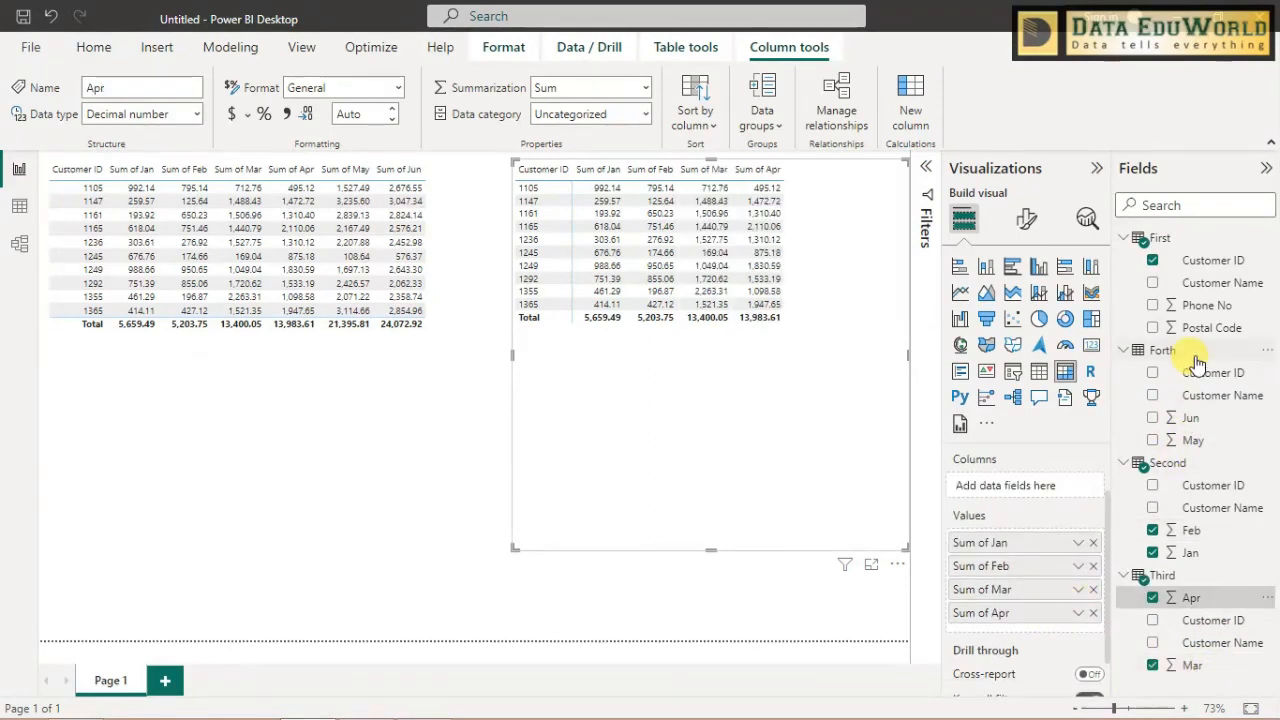
# - Add May and Jun from the Forth table to the matrix values and reduce the matrix height to fit its rows
pyautogui.click(1191, 440)
pyautogui.click(1190, 417)
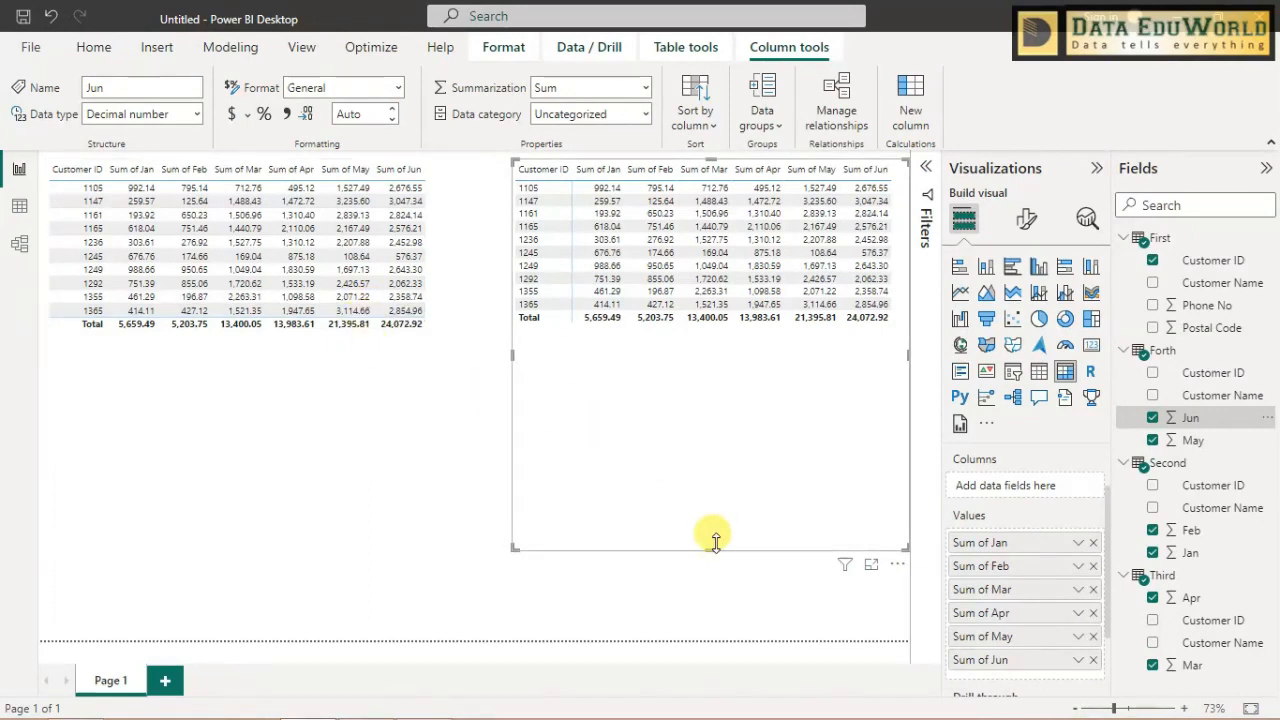
pyautogui.moveTo(714, 549); pyautogui.dragTo(727, 398)
pyautogui.click(709, 482)
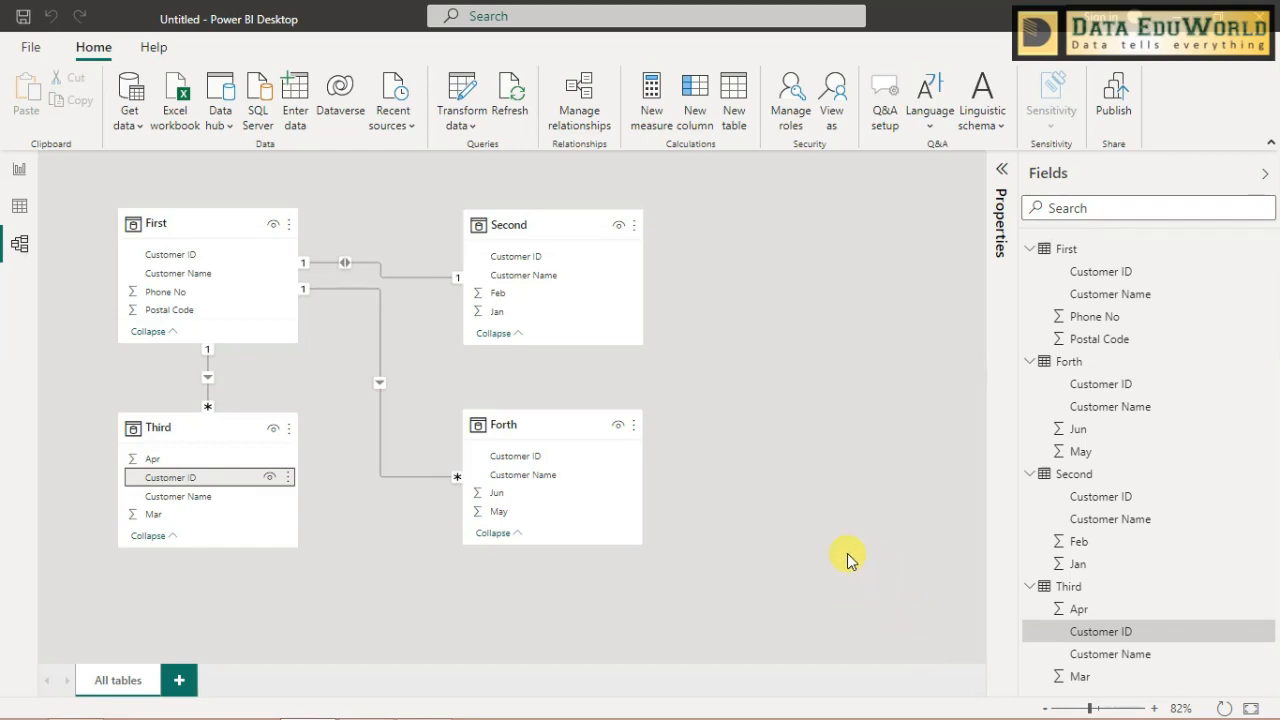
# - Review the relationships among the four tables in the model diagram and return to the report page
pyautogui.click(332, 355)
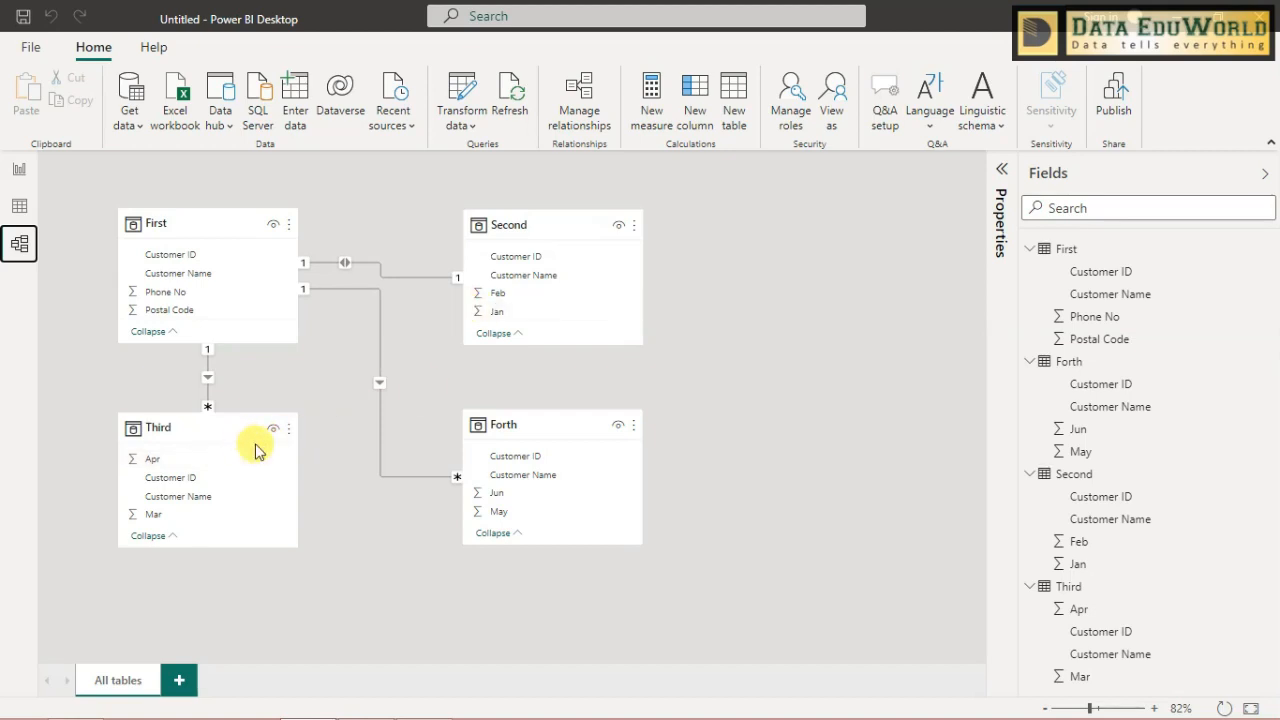
pyautogui.click(420, 277)
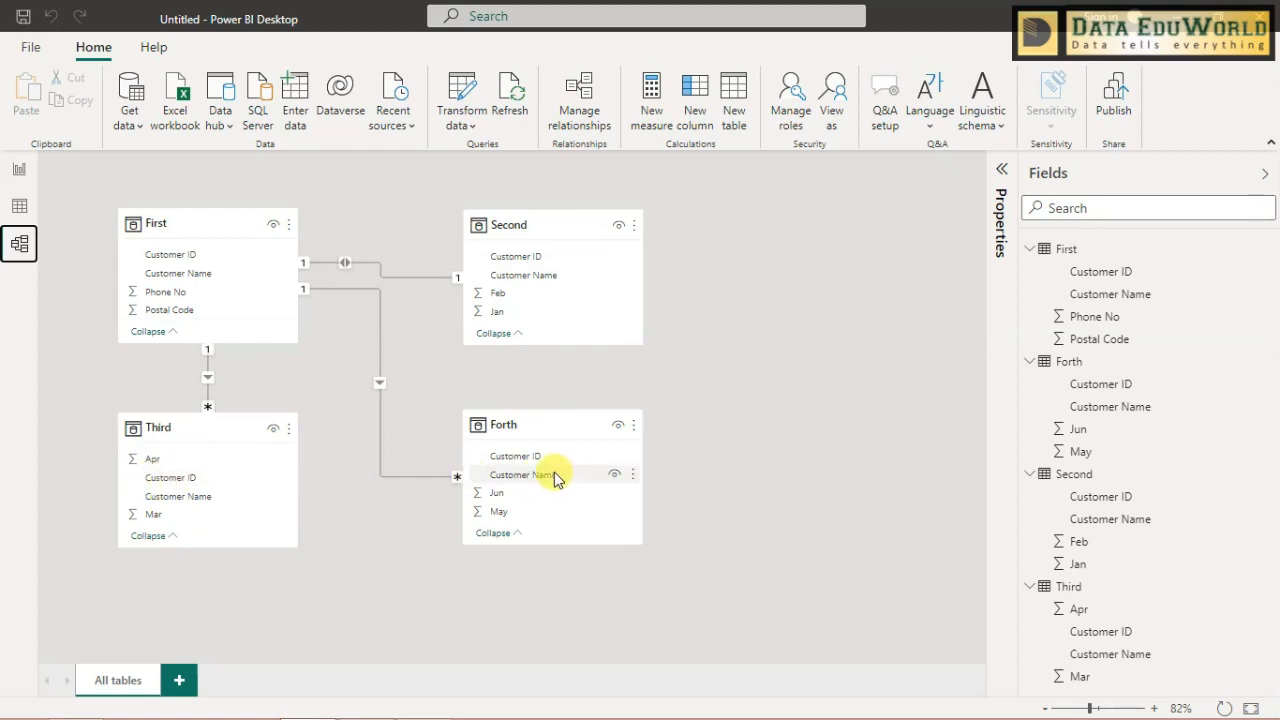
pyautogui.click(19, 169)
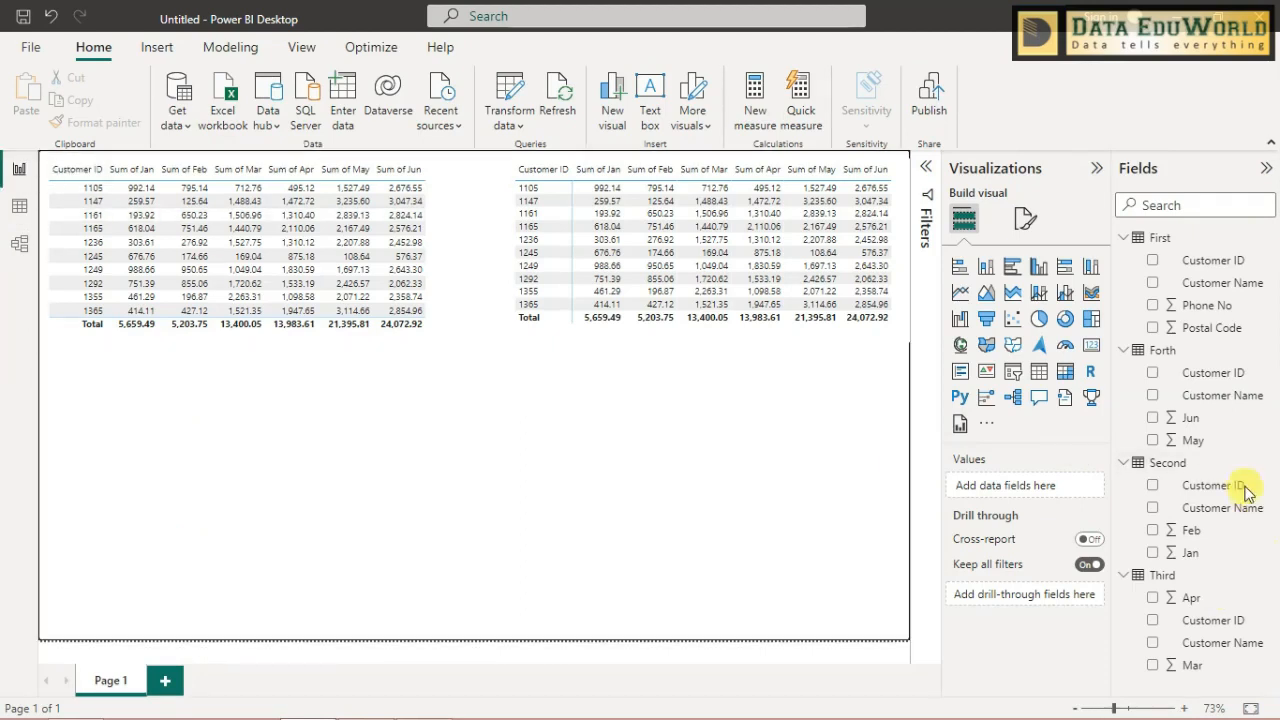
# - Add another matrix visual to the report page with Customer ID from the Second table as its rows
pyautogui.click(1065, 371)
pyautogui.click(1213, 485)
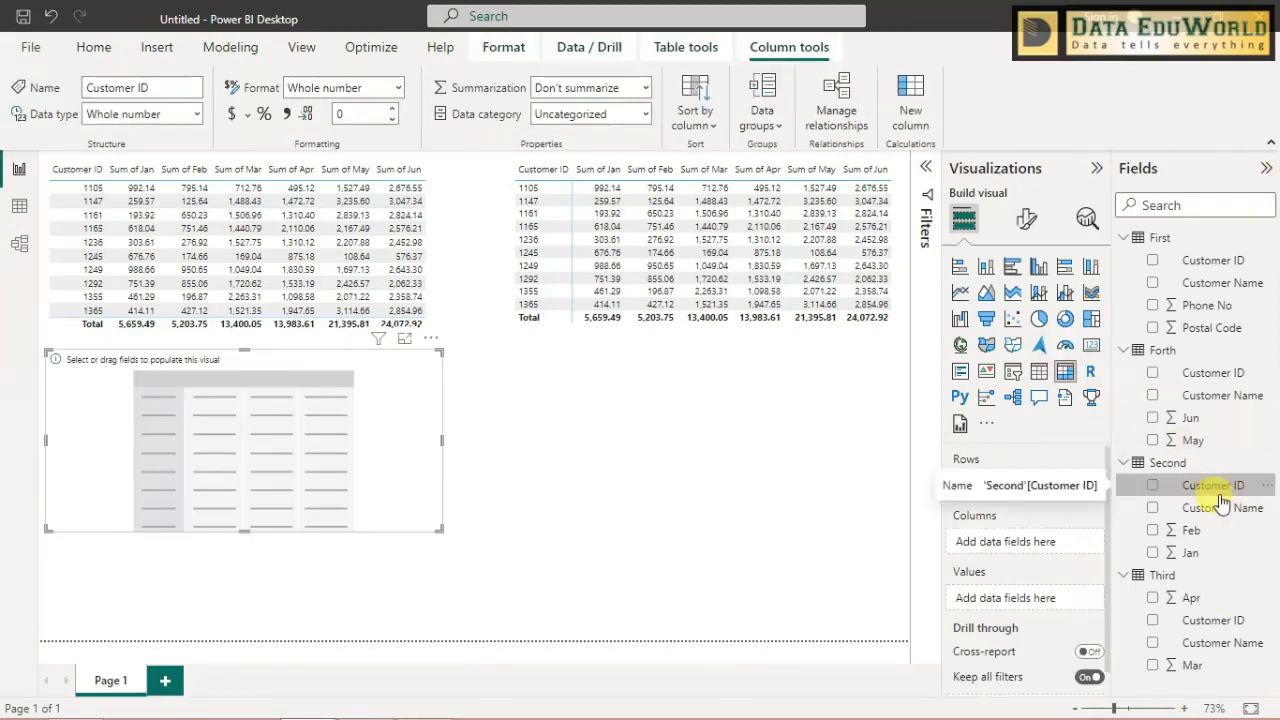
pyautogui.moveTo(1218, 497); pyautogui.dragTo(1047, 485)
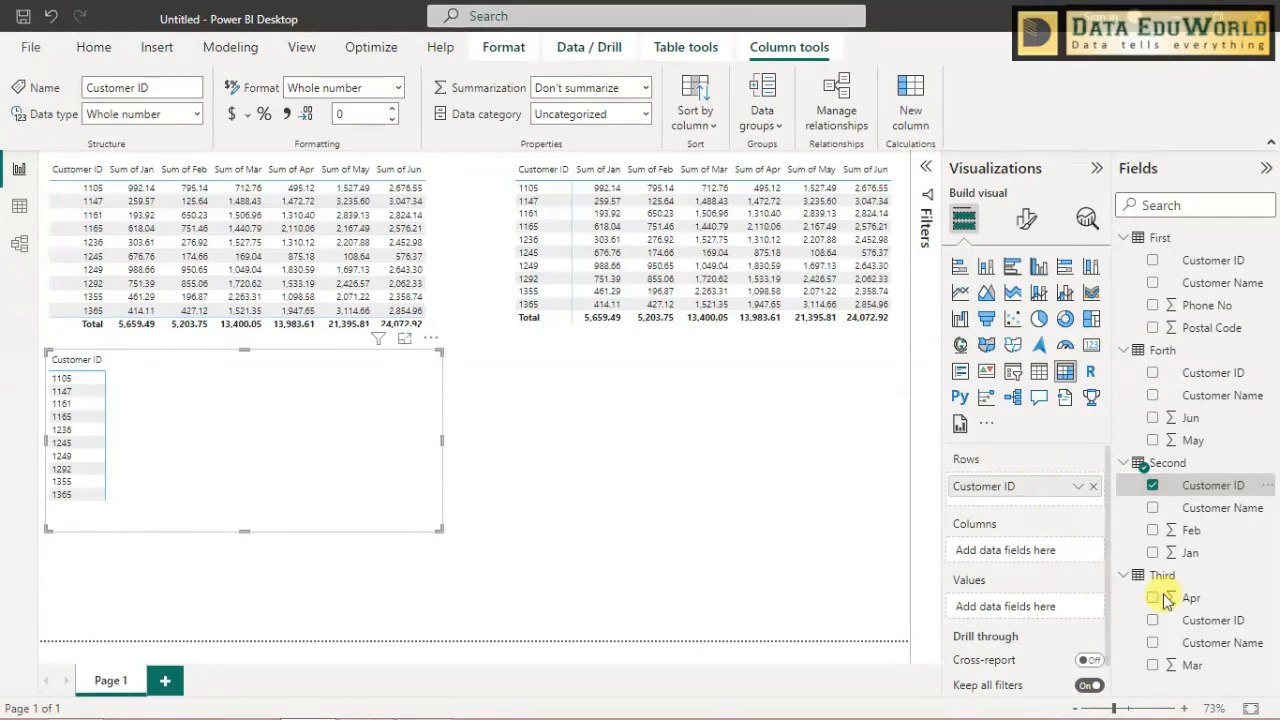
# - Add Jun and May from the Forth table to the new matrix's values and narrow the matrix to fit its columns
pyautogui.click(1214, 422)
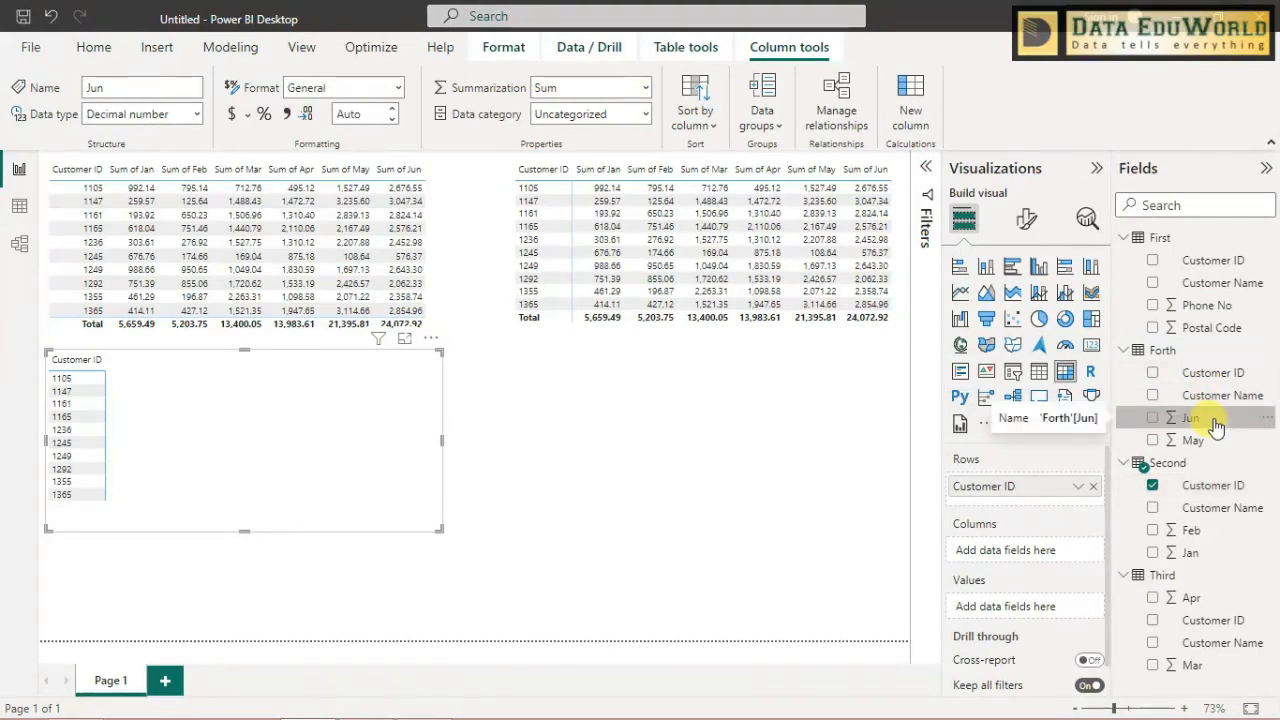
pyautogui.moveTo(1214, 424); pyautogui.dragTo(1063, 606)
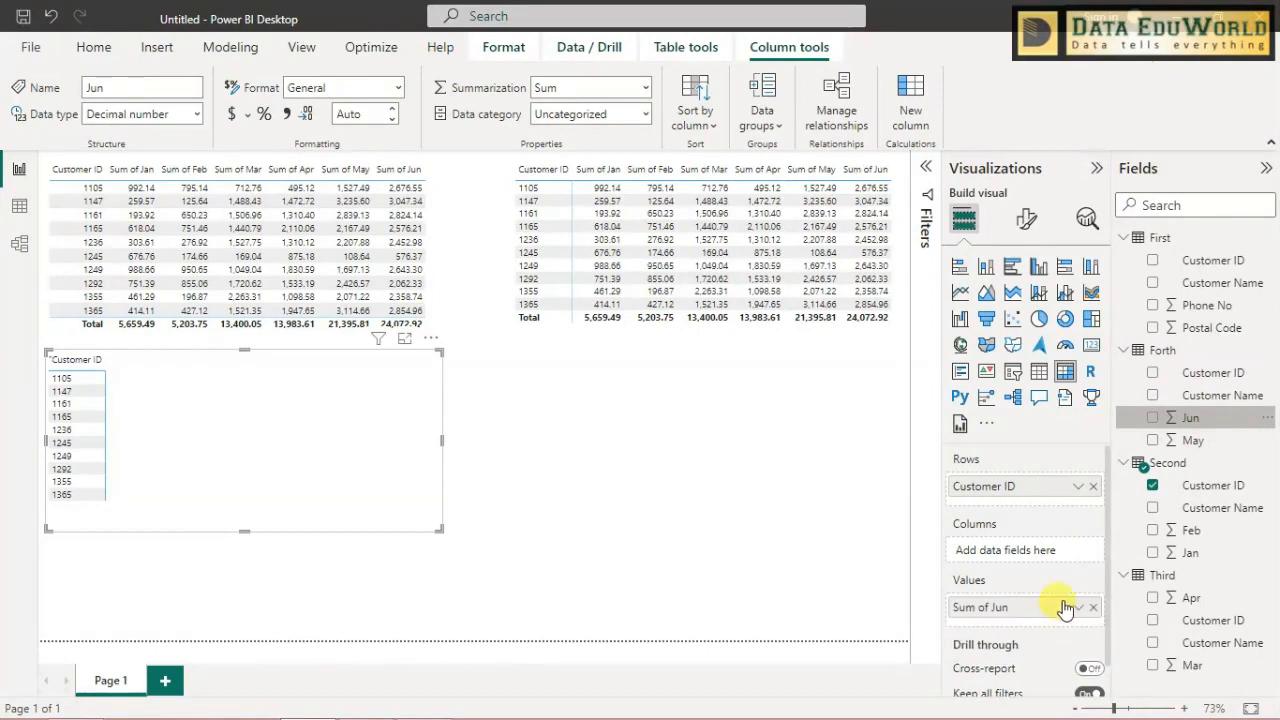
pyautogui.moveTo(1198, 443); pyautogui.dragTo(1040, 628)
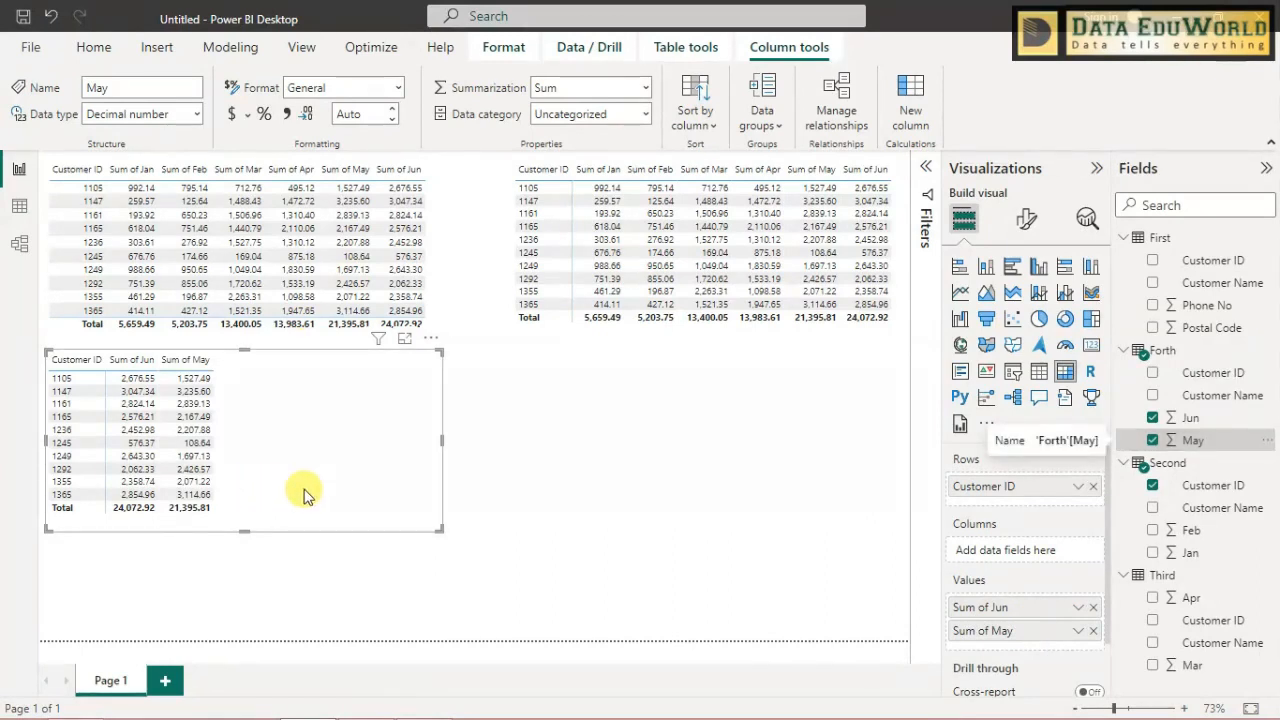
pyautogui.moveTo(440, 440); pyautogui.dragTo(242, 440)
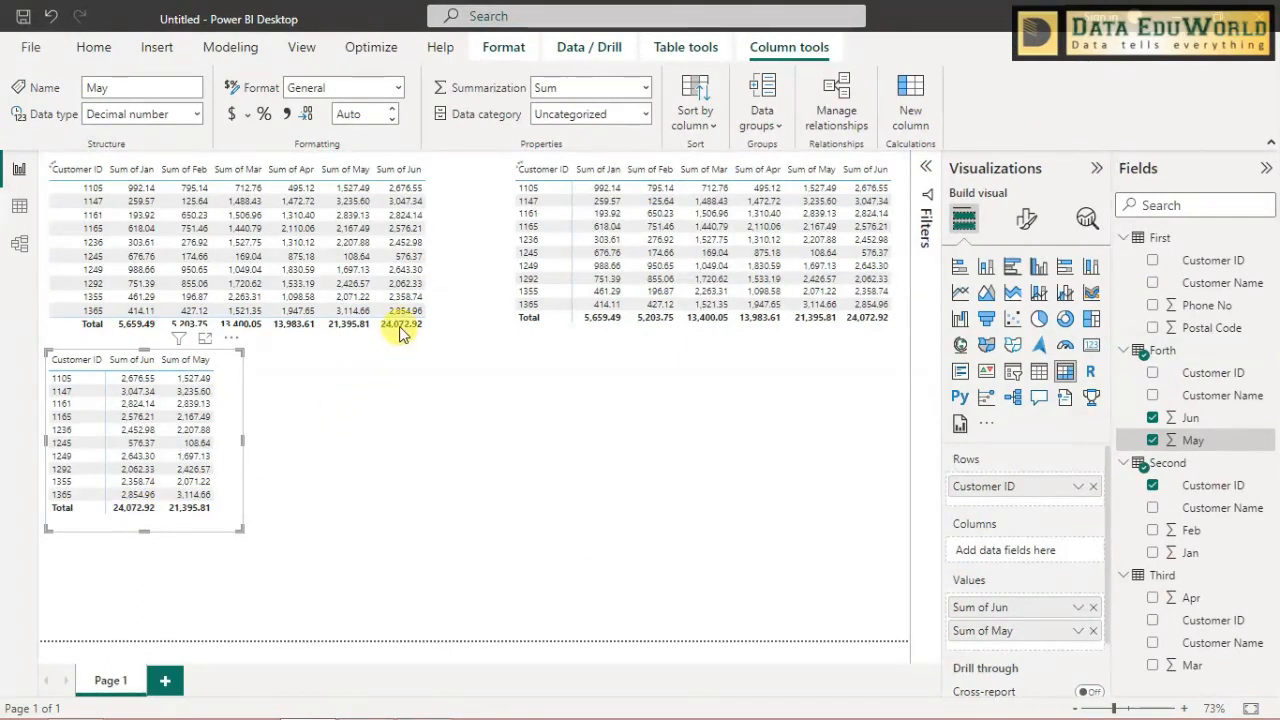
# - Hide the First table's Customer ID field from report view in the model diagram
pyautogui.click(186, 288)
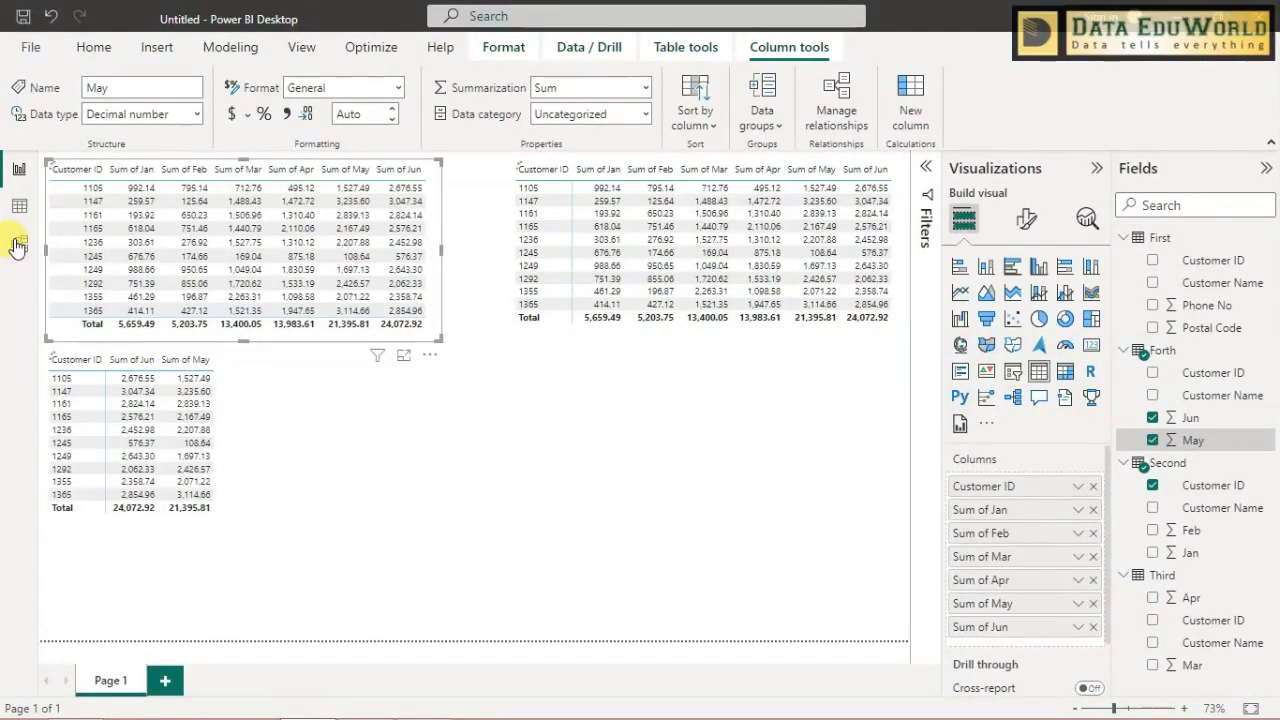
pyautogui.click(19, 243)
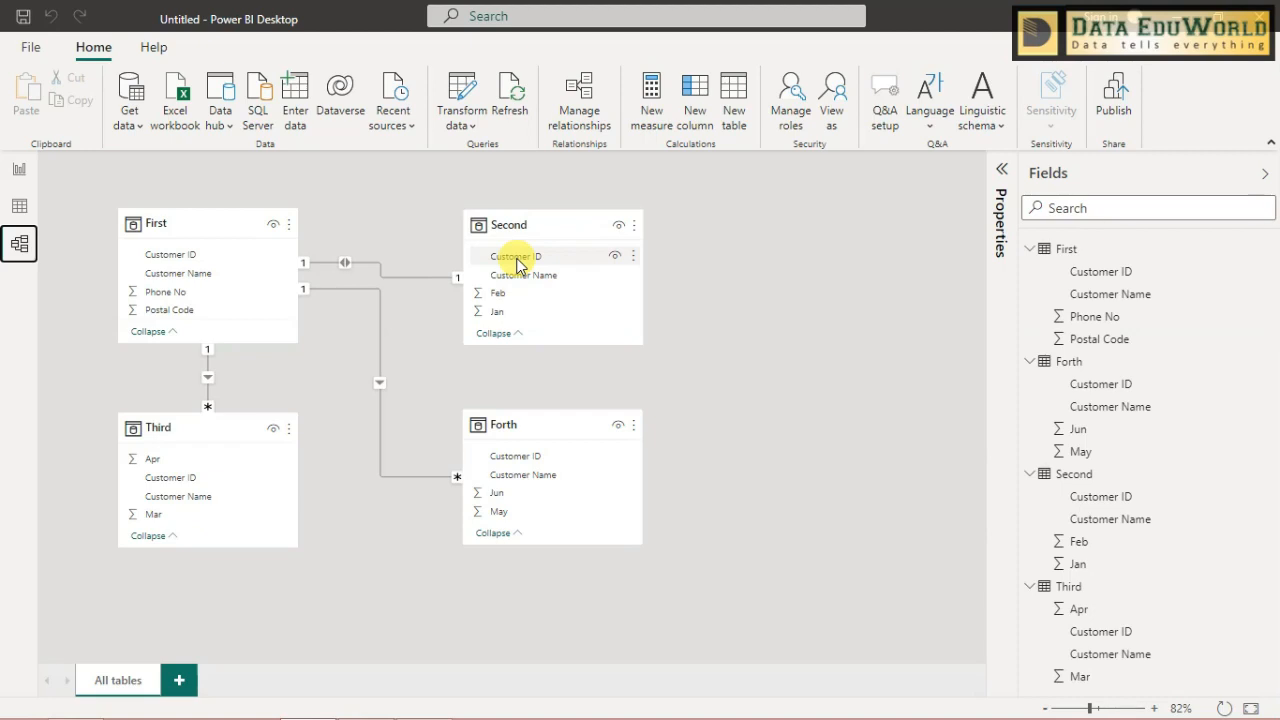
pyautogui.click(211, 256)
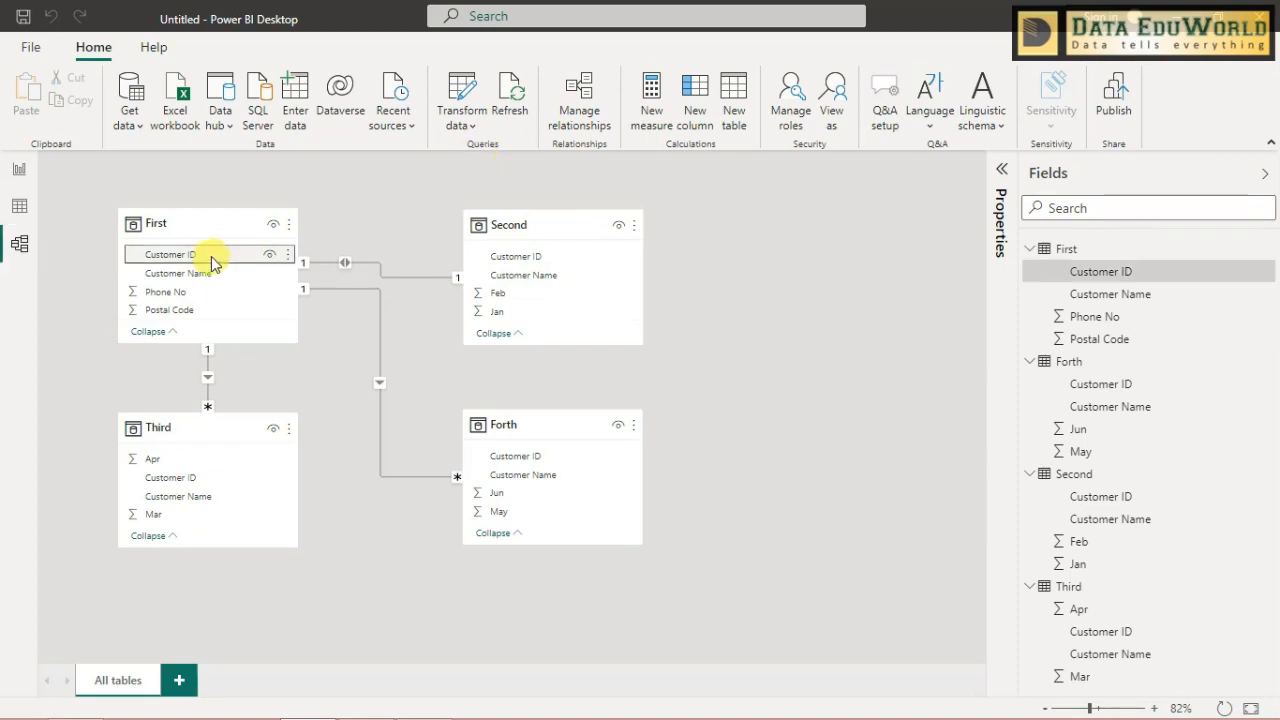
pyautogui.rightClick(211, 256)
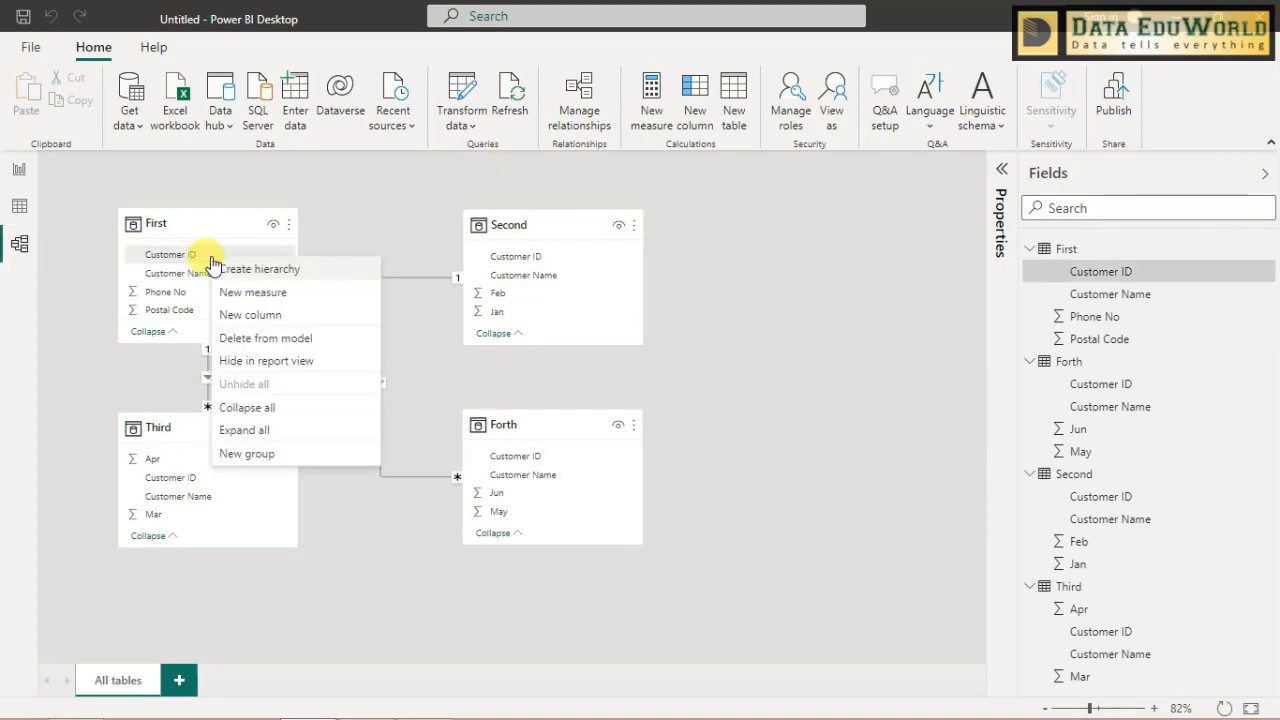
pyautogui.click(275, 364)
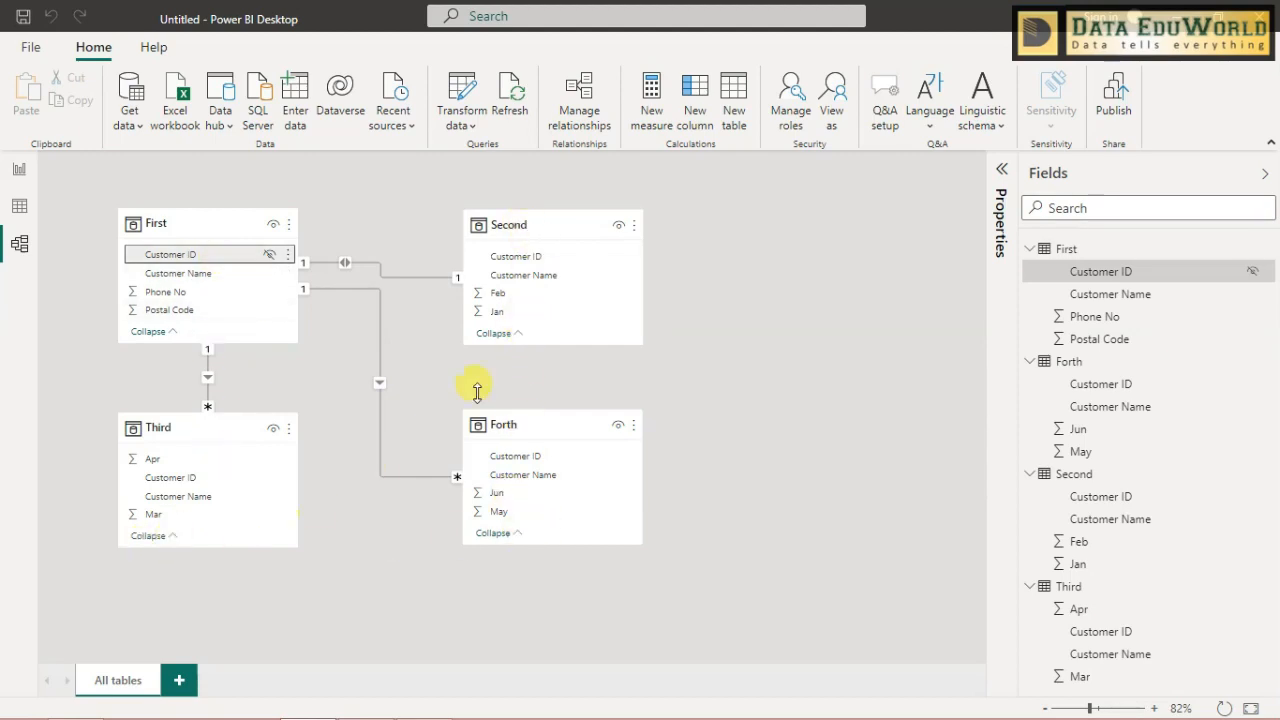
pyautogui.click(838, 505)
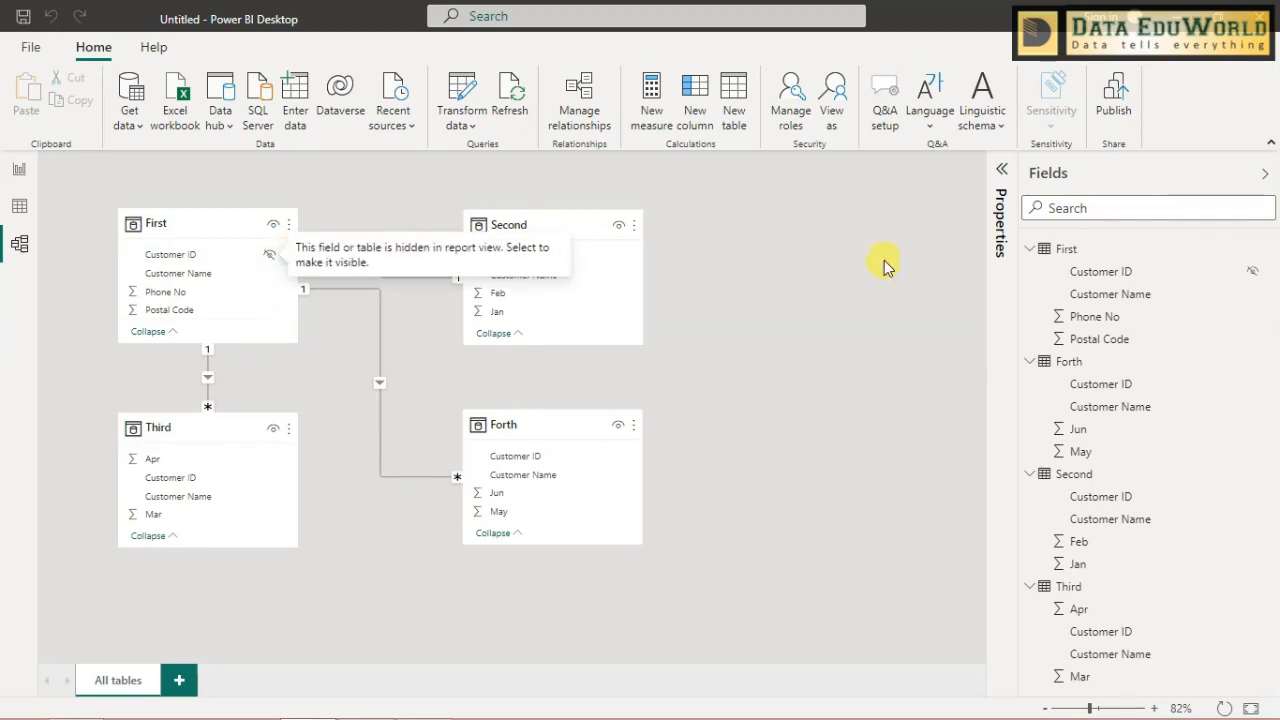
pyautogui.click(1079, 180)
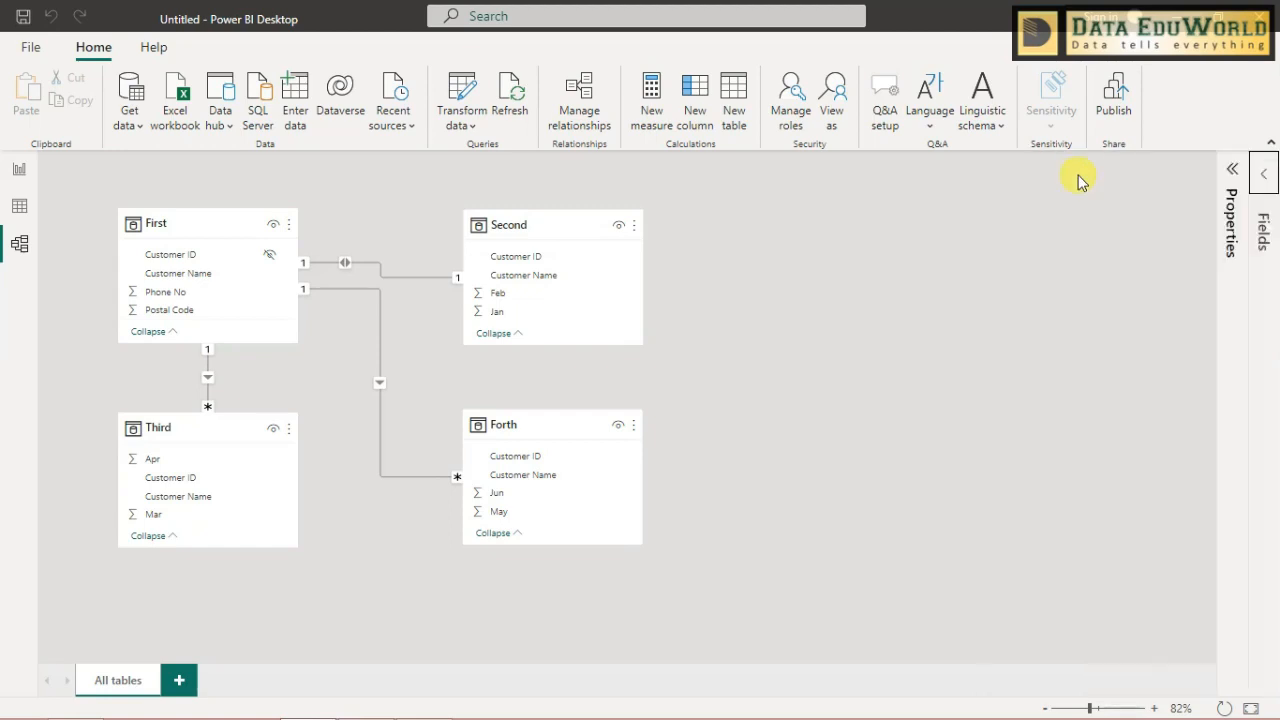
pyautogui.click(1265, 177)
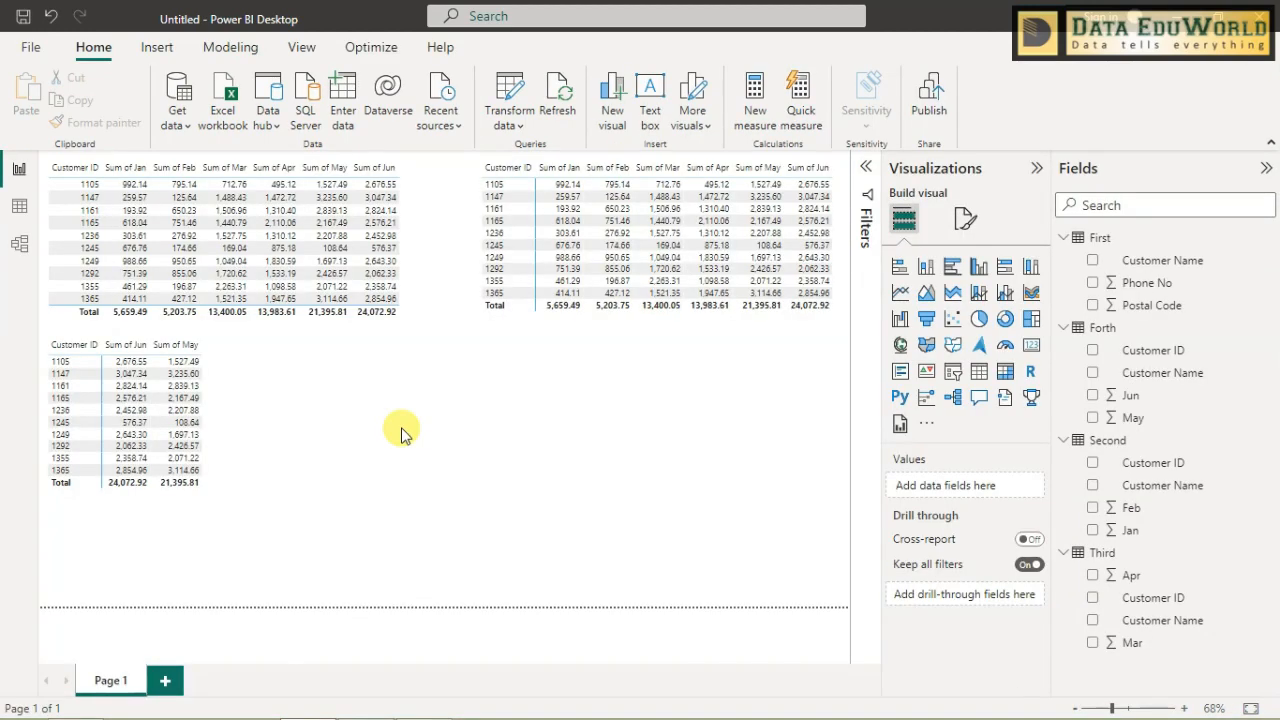
# - Delete the relationships linking the First table to the Forth and Third tables in the model diagram
pyautogui.click(19, 243)
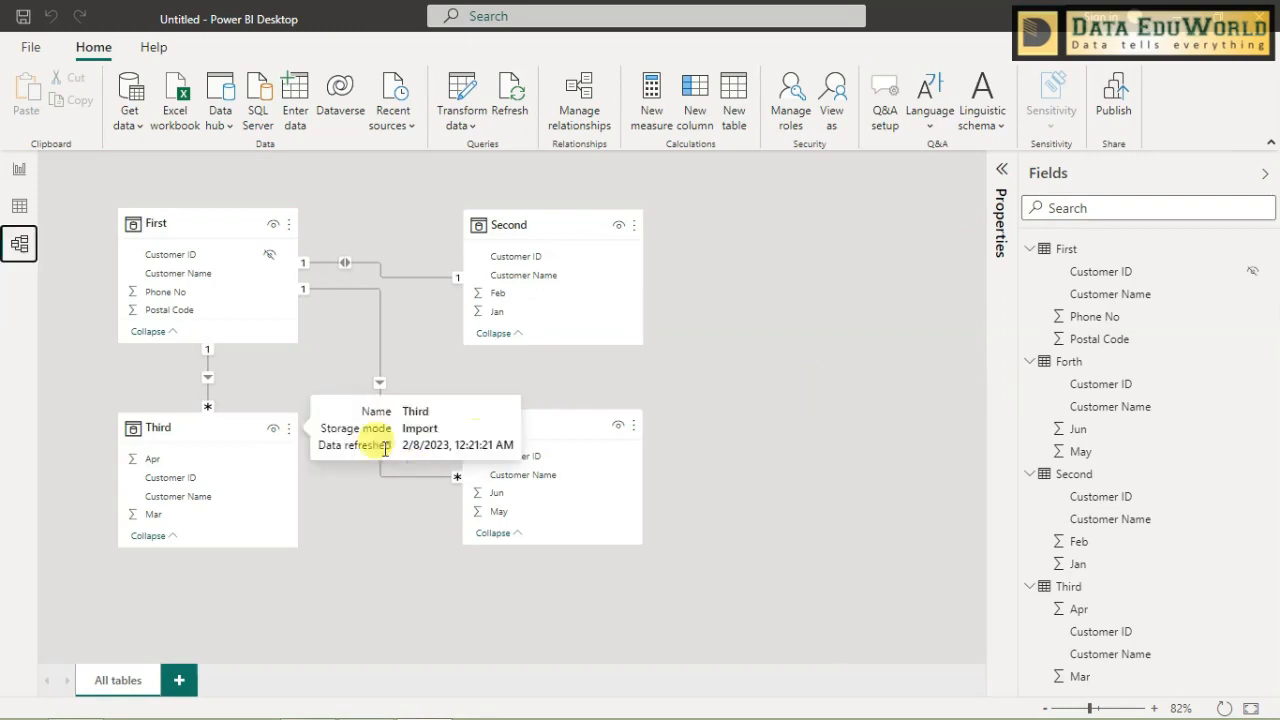
pyautogui.rightClick(382, 372)
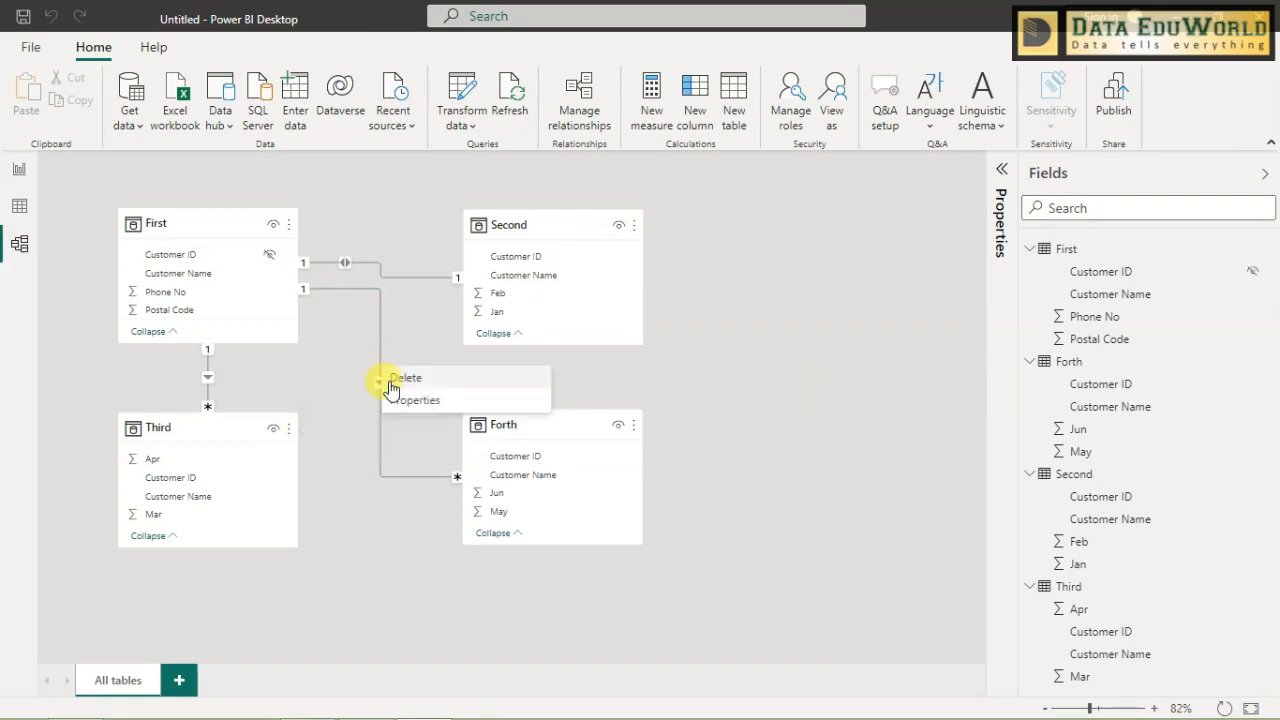
pyautogui.click(396, 378)
pyautogui.click(745, 404)
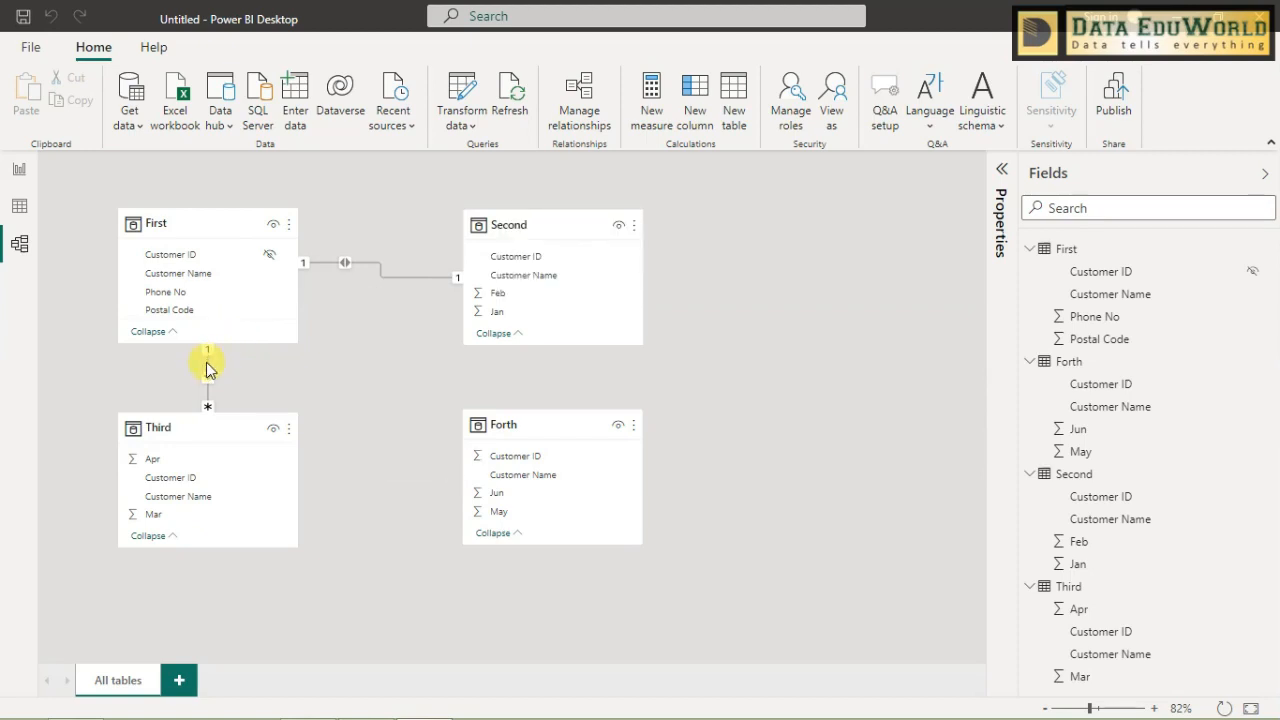
pyautogui.rightClick(207, 370)
pyautogui.click(222, 374)
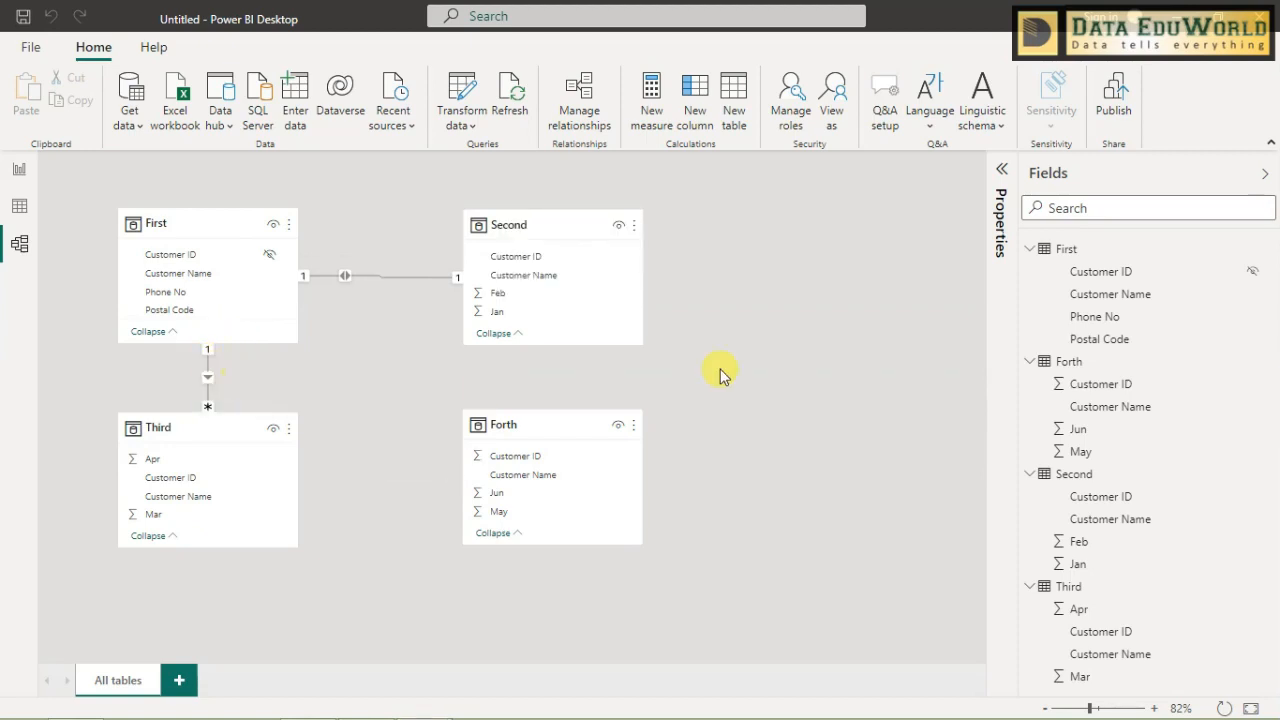
pyautogui.click(756, 392)
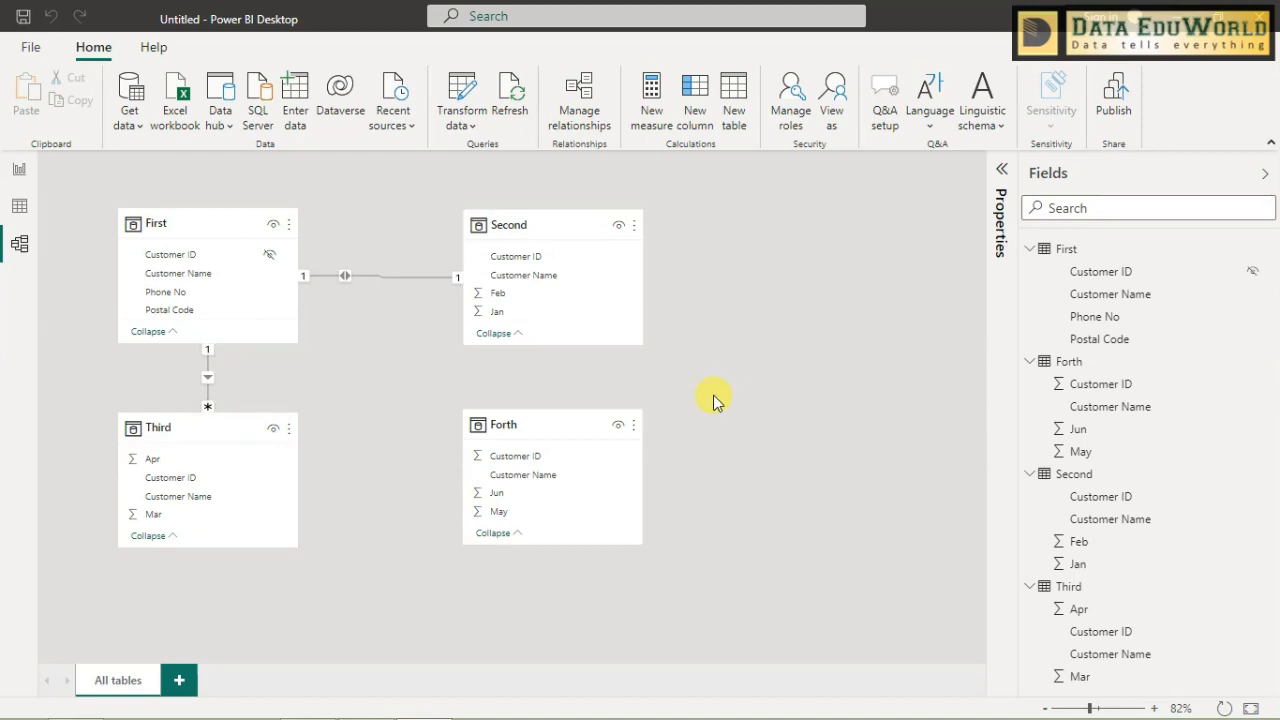
# - Check the report page, and create an active many-to-many relationship between Third and Forth on Customer ID with cross filter direction Both
pyautogui.click(19, 172)
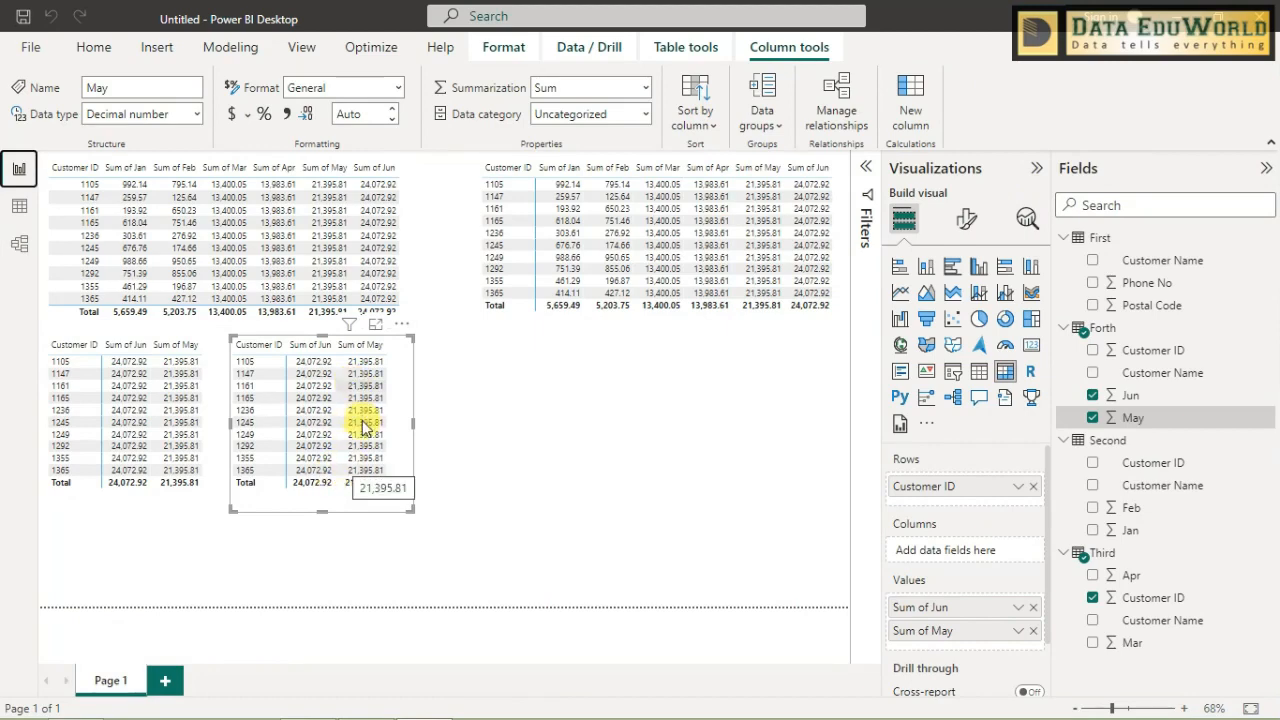
pyautogui.click(20, 244)
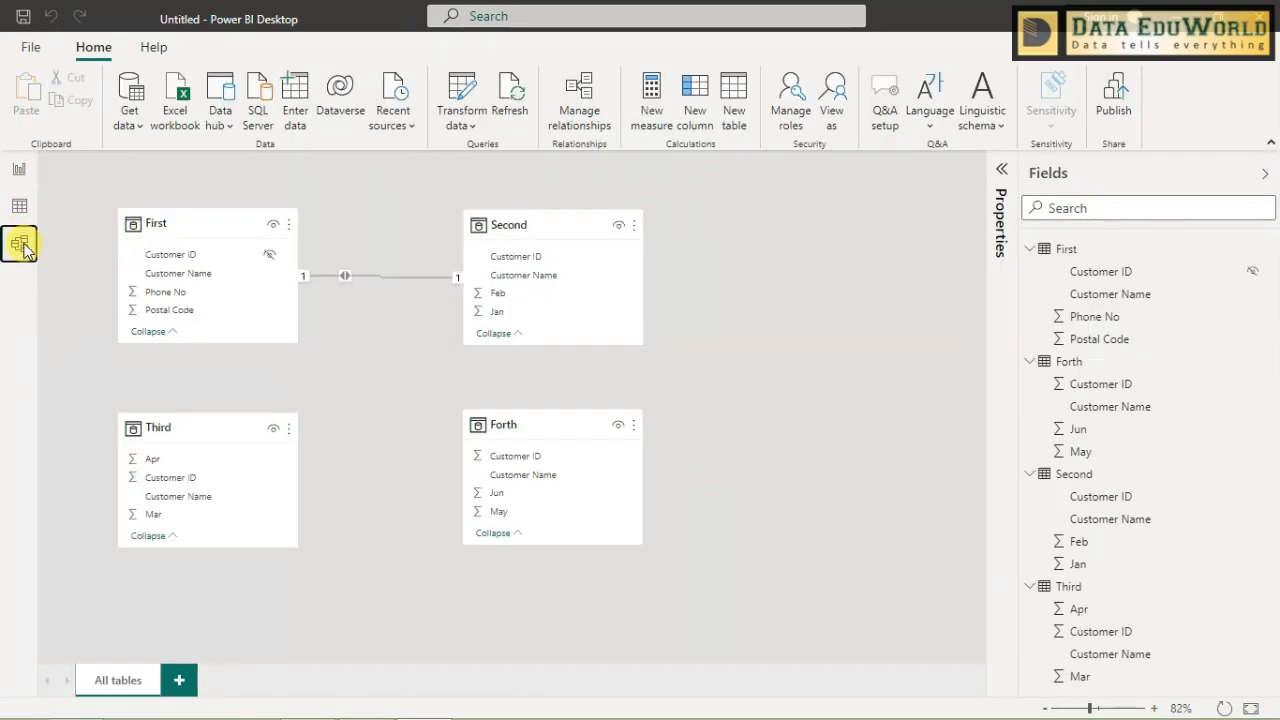
pyautogui.click(204, 482)
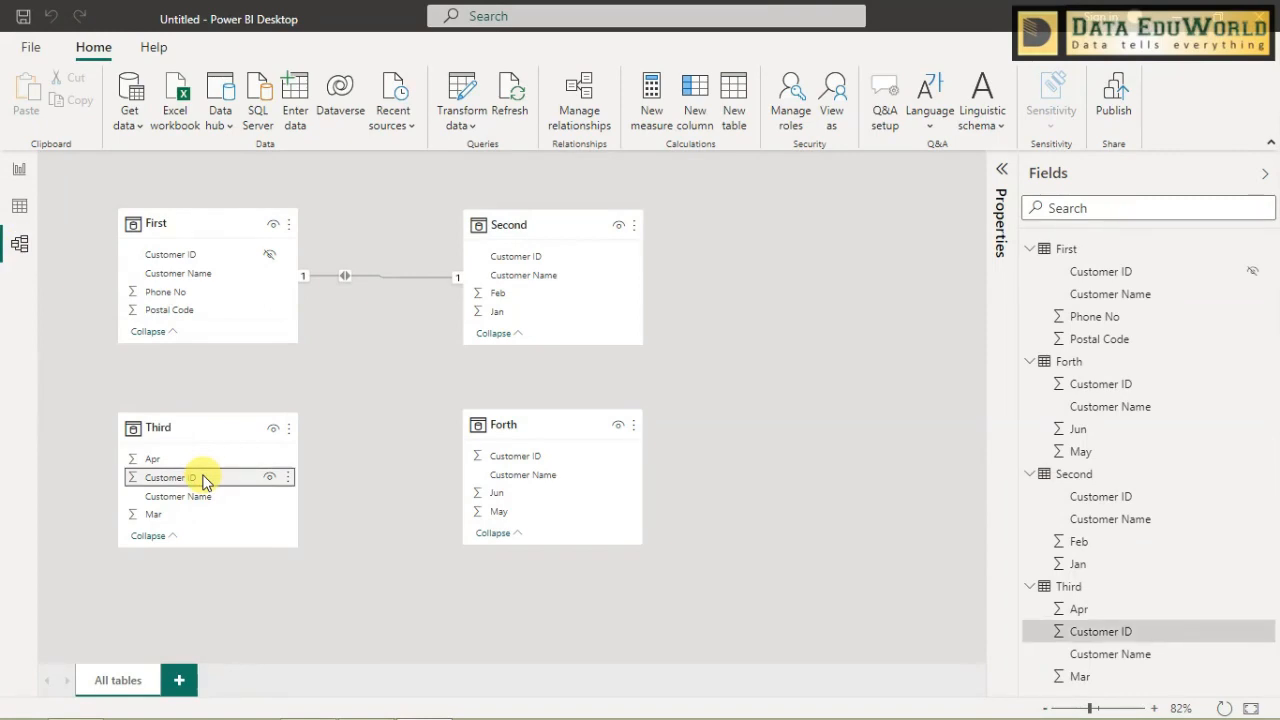
pyautogui.moveTo(204, 482); pyautogui.dragTo(538, 456)
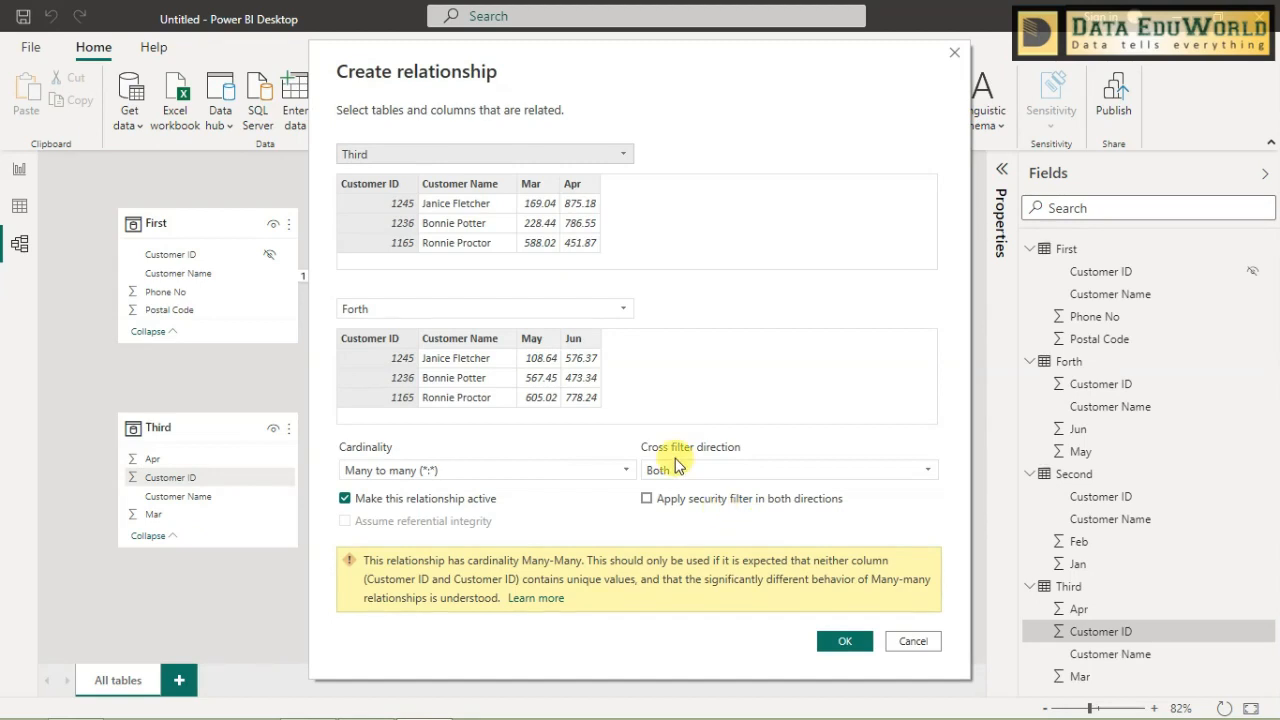
pyautogui.click(850, 643)
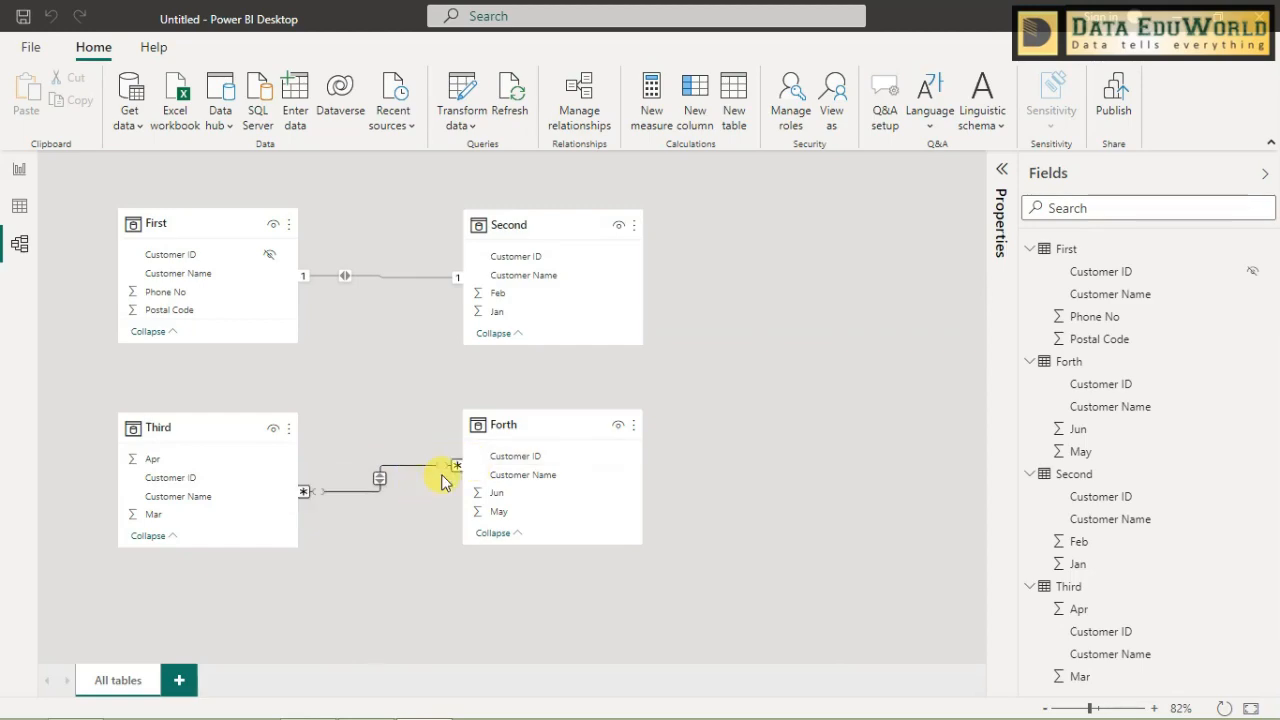
# - Compare the monthly sums across the table and matrices on the report page
pyautogui.click(18, 169)
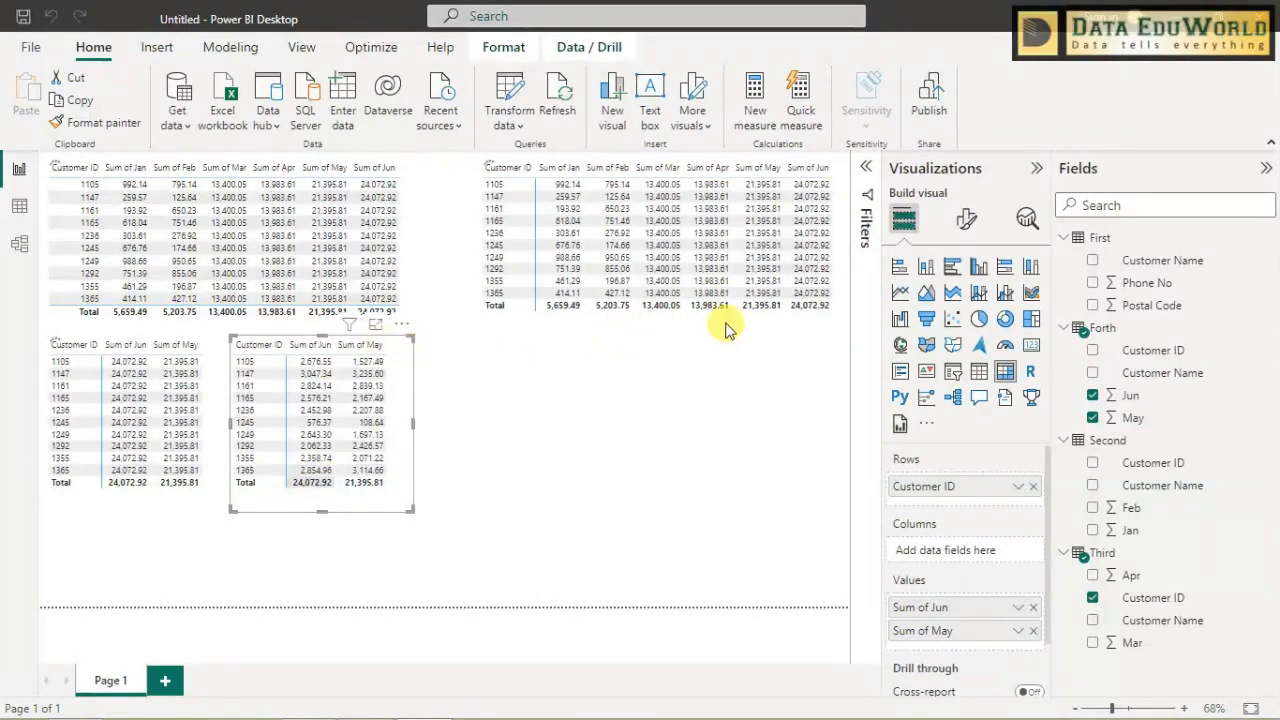
pyautogui.click(803, 310)
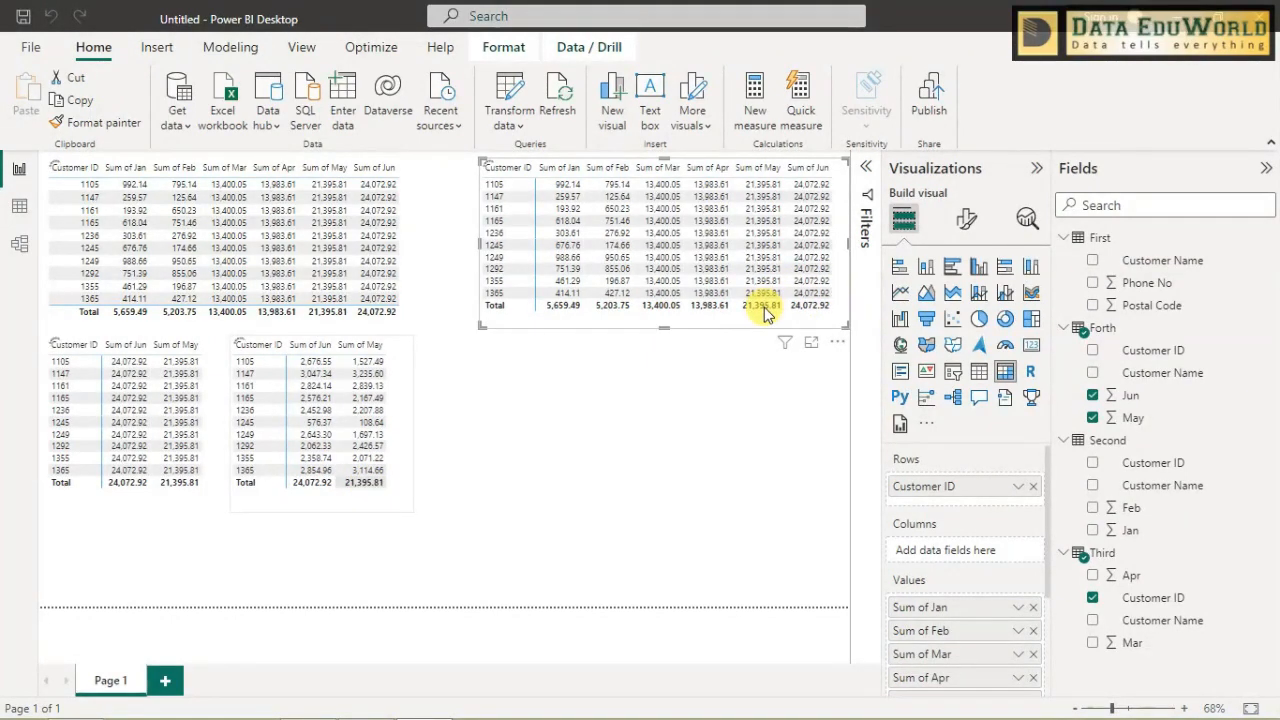
pyautogui.click(646, 453)
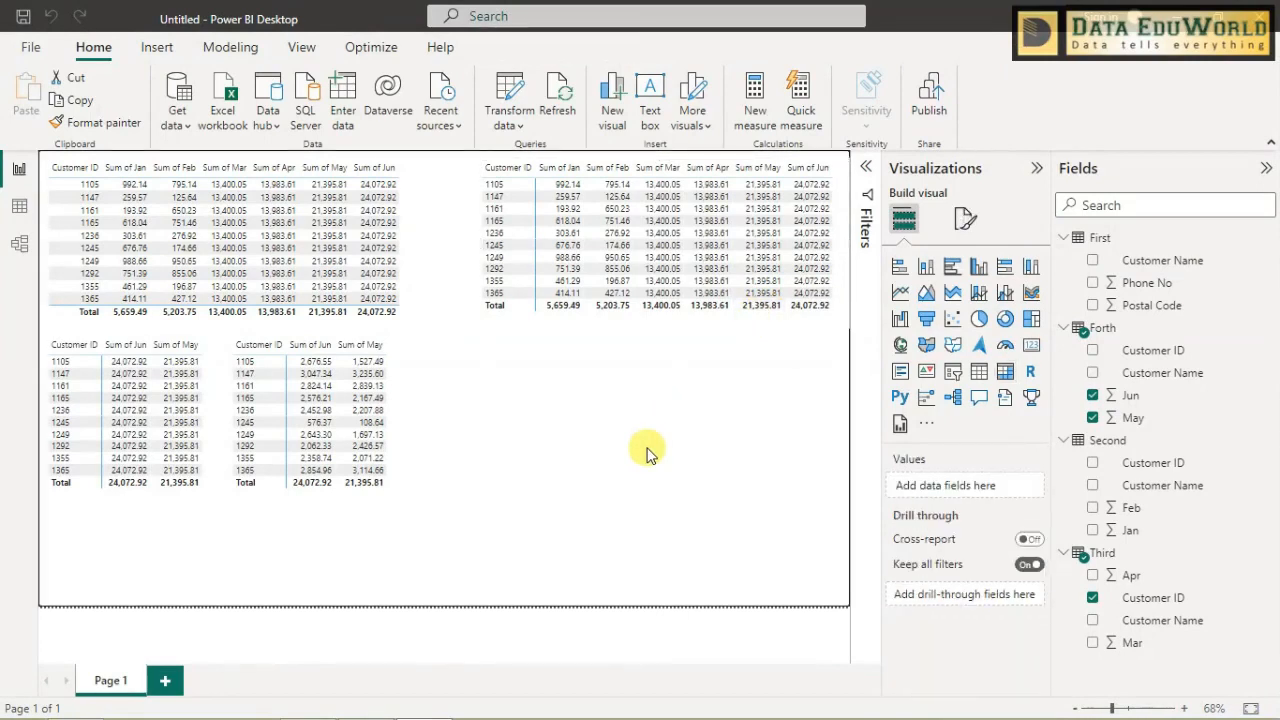